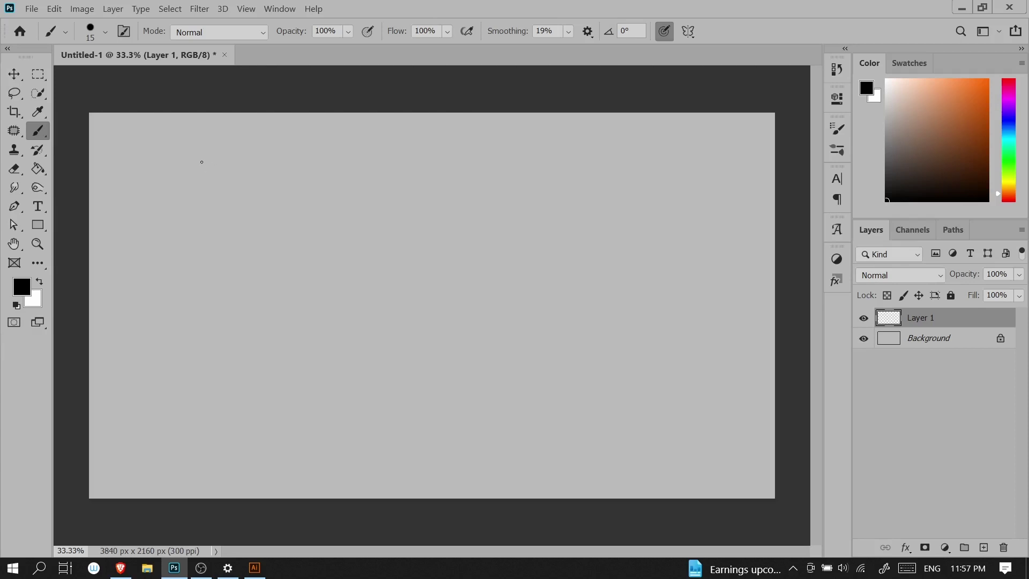
- Sketch a pair of veined leaves in the canvas's upper-left corner and three swirling teardrop shapes beside it
left_click_drag(137, 138, 175, 124)
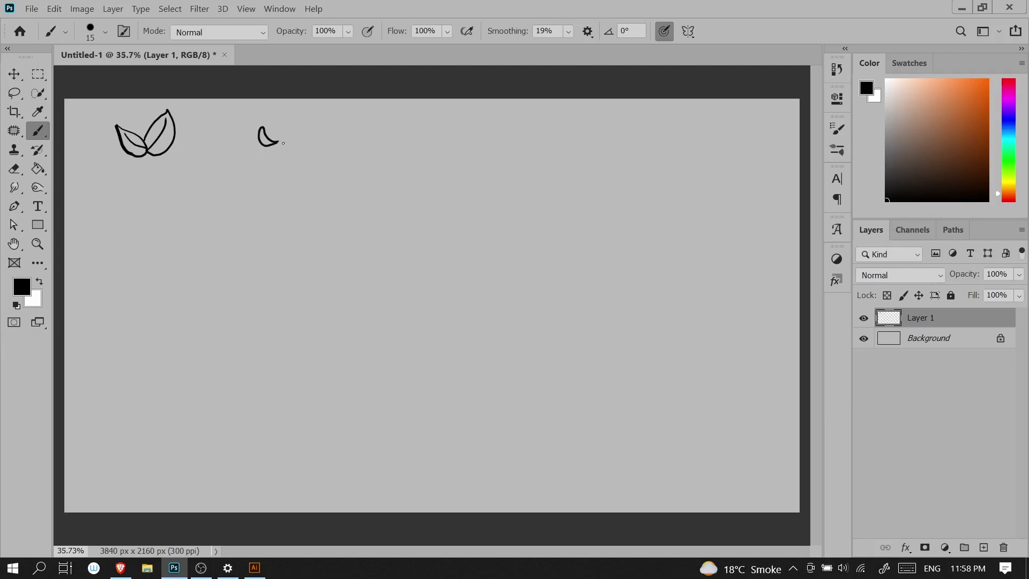
mouse_move(289, 143)
left_mouse_down()
mouse_move(314, 127)
mouse_move(294, 143)
mouse_move(311, 118)
mouse_move(290, 174)
left_mouse_up()
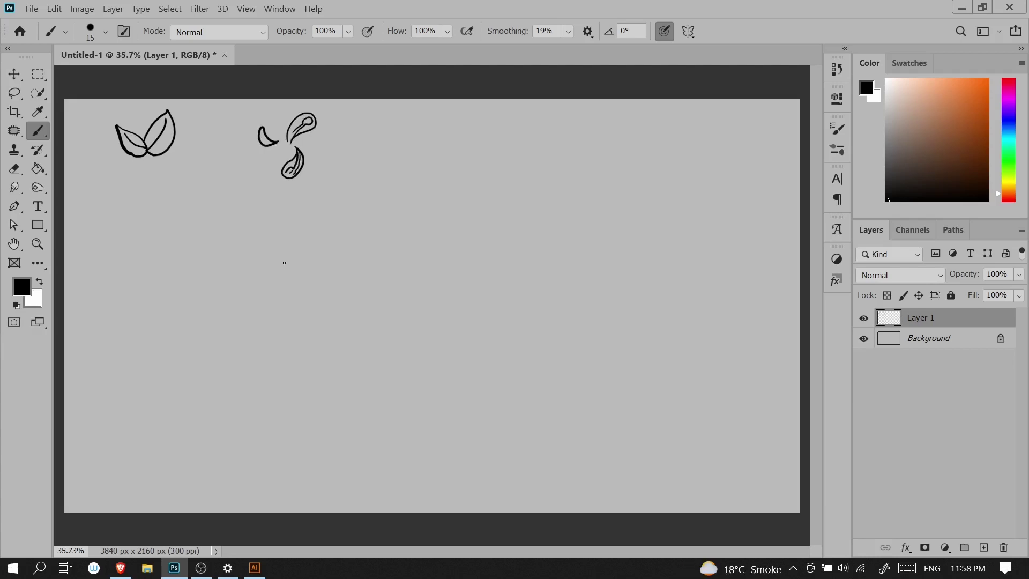
- Sketch an arched emblem of vegetables above curved field lines, to the right of the teardrop shapes
mouse_move(370, 159)
left_mouse_down()
mouse_move(389, 172)
mouse_move(417, 161)
left_mouse_up()
mouse_move(369, 157)
left_mouse_down()
mouse_move(405, 131)
mouse_move(419, 159)
left_mouse_up()
mouse_move(369, 159)
left_mouse_down()
mouse_move(403, 129)
mouse_move(388, 177)
mouse_move(418, 167)
left_mouse_up()
key("ctrl+z")
mouse_move(403, 153)
left_mouse_down()
mouse_move(386, 157)
mouse_move(410, 155)
mouse_move(391, 134)
left_mouse_up()
key("ctrl+z")
- Add a horizontal text layer reading "FreshFusion"
key("t")
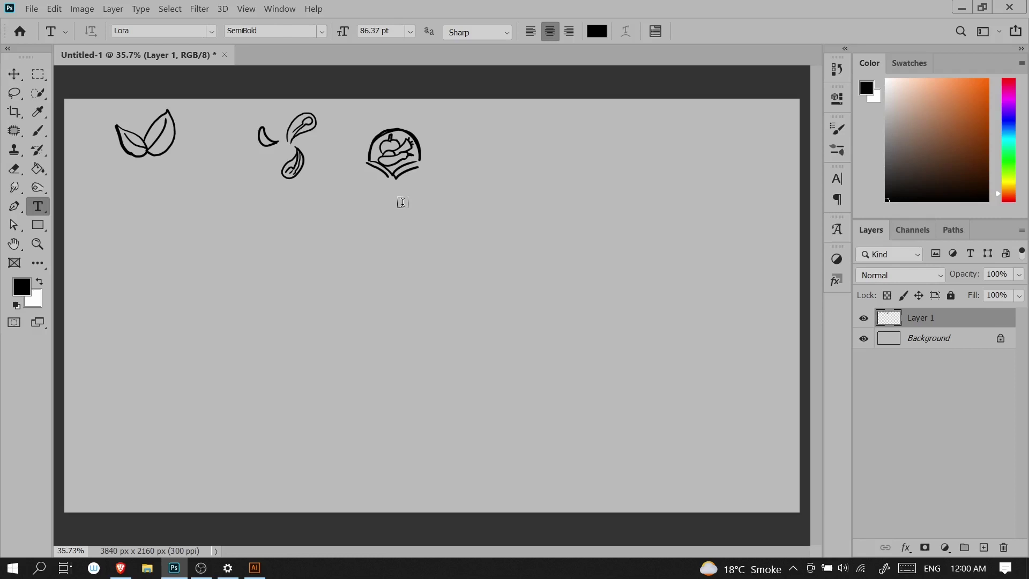
left_click(365, 195)
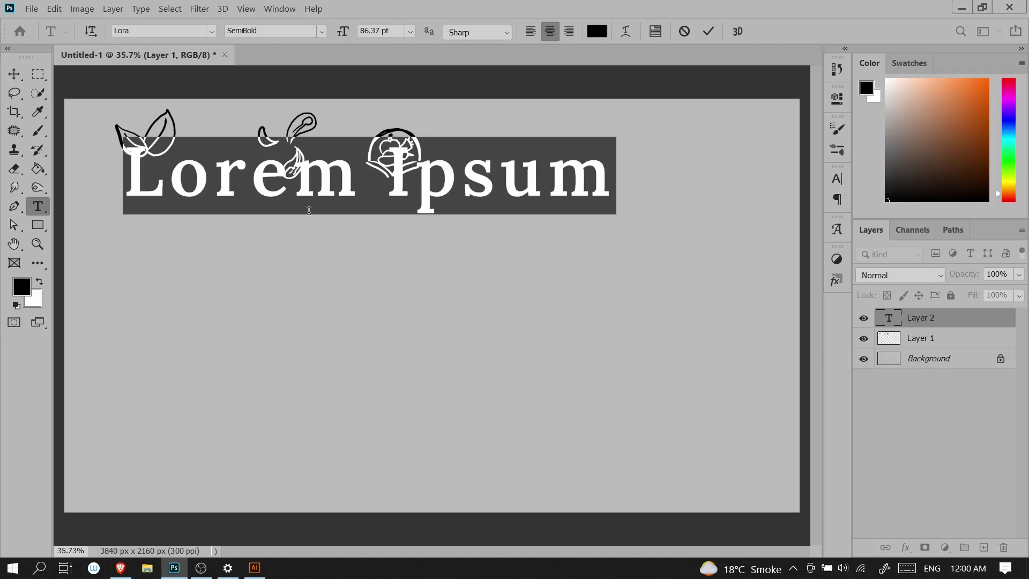
type("FreshFusion")
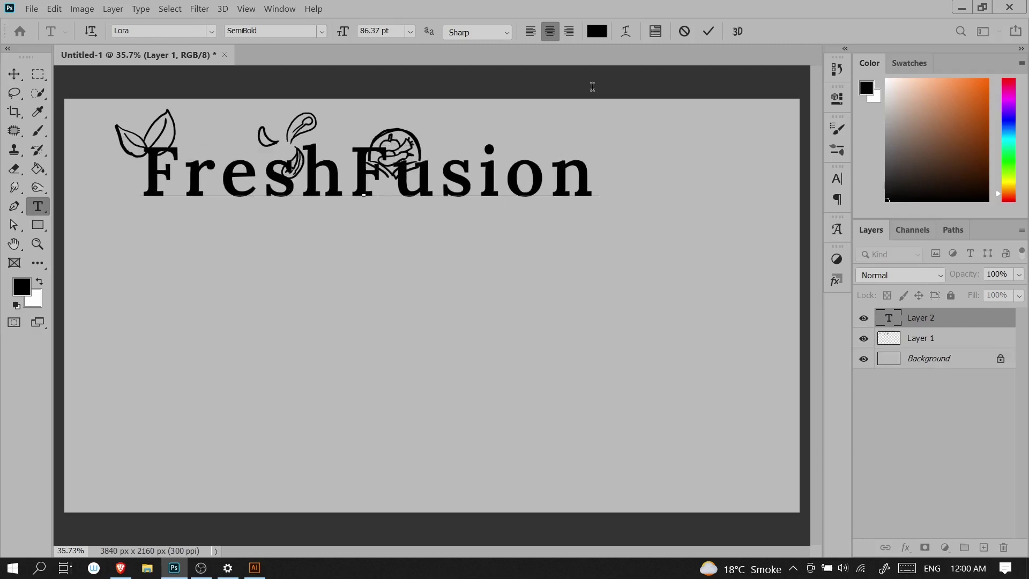
left_click(707, 31)
- Scale the FreshFusion text down and place it directly beneath the arched vegetable emblem
key("v")
key("ctrl+t")
left_click_drag(597, 147, 425, 172)
left_click_drag(386, 185, 409, 197)
key("Return")
- Change the FreshFusion text's font to Oswald and nudge it to centre under the emblem
double_click(411, 194)
left_click(212, 31)
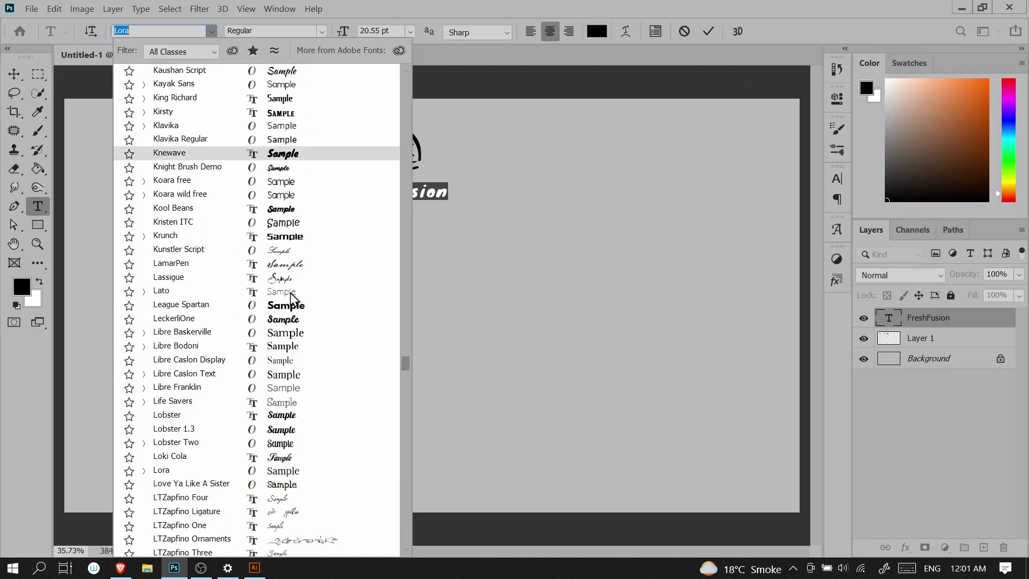
type("oswald")
left_click(284, 117)
left_click(14, 74)
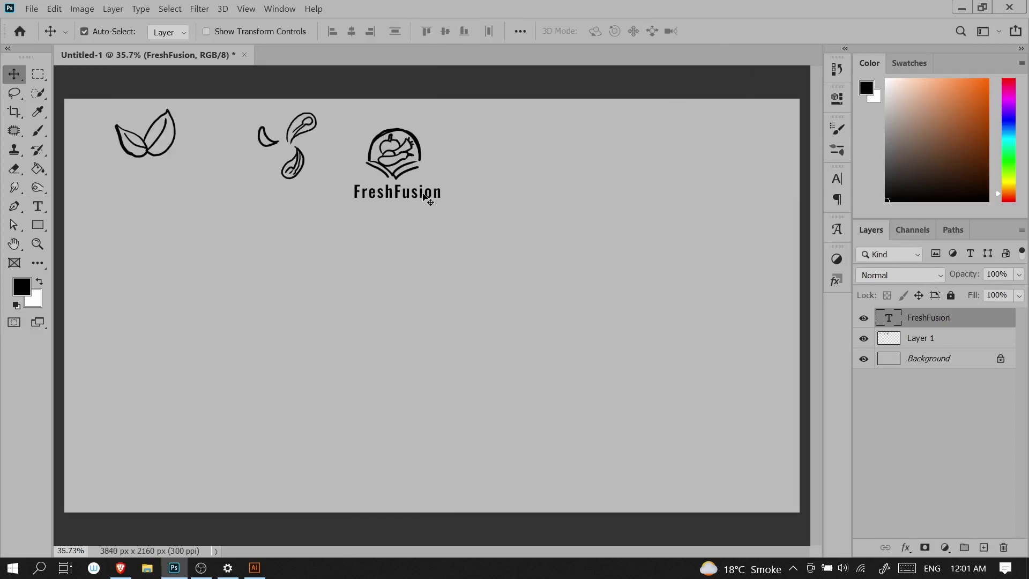
left_click_drag(508, 240, 486, 229)
left_click_drag(471, 267, 511, 239)
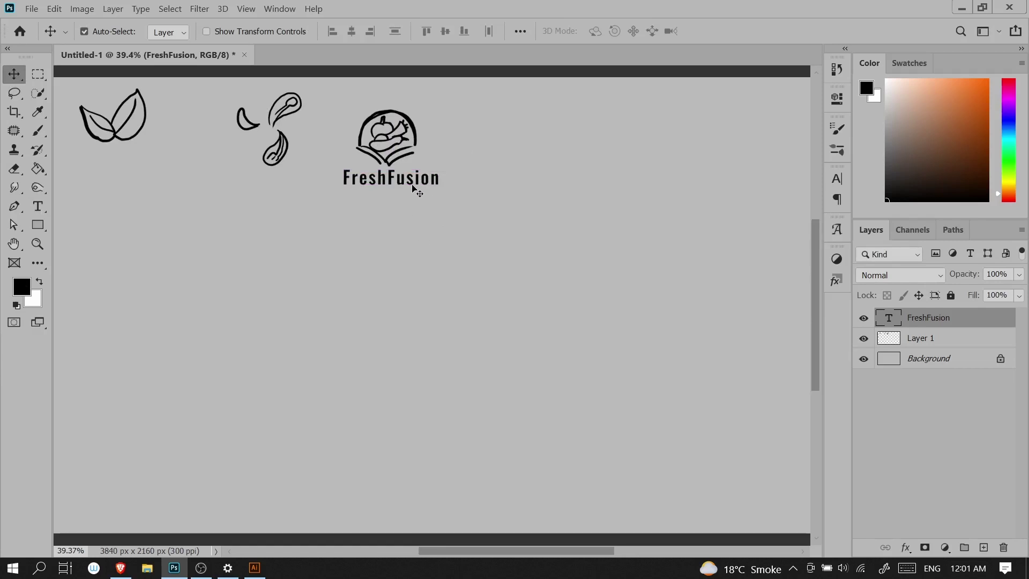
left_click_drag(410, 188, 408, 187)
- Review the character settings of the FreshFusion text
key("t")
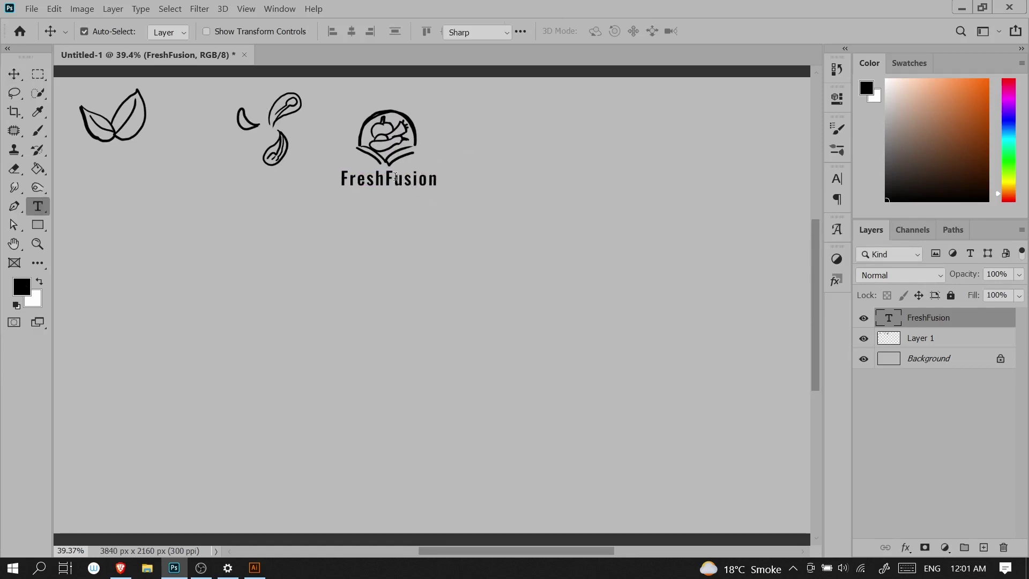
left_click(392, 180)
key("ctrl+a")
left_click(655, 32)
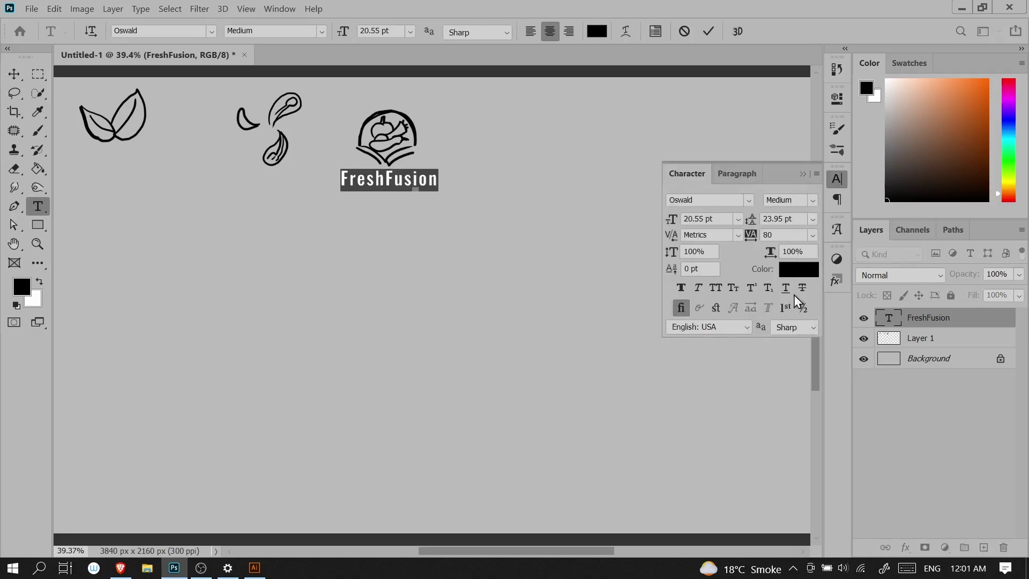
left_click(802, 173)
left_click(625, 31)
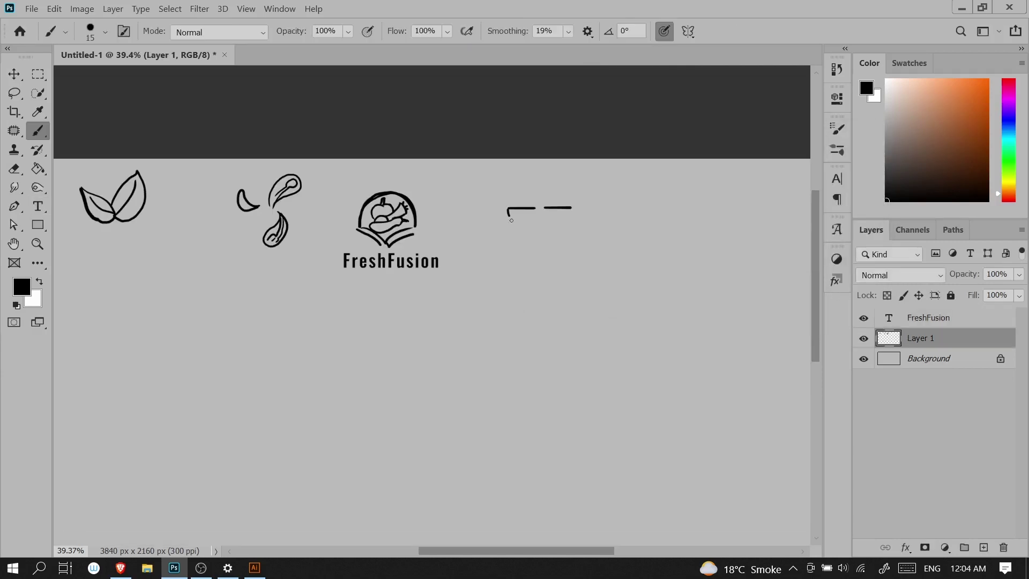
- Sketch a rounded bowl with a broken rim line to the right of the arched emblem
mouse_move(509, 215)
left_mouse_down()
mouse_move(533, 233)
mouse_move(570, 220)
mouse_move(536, 237)
left_mouse_up()
left_click(568, 31)
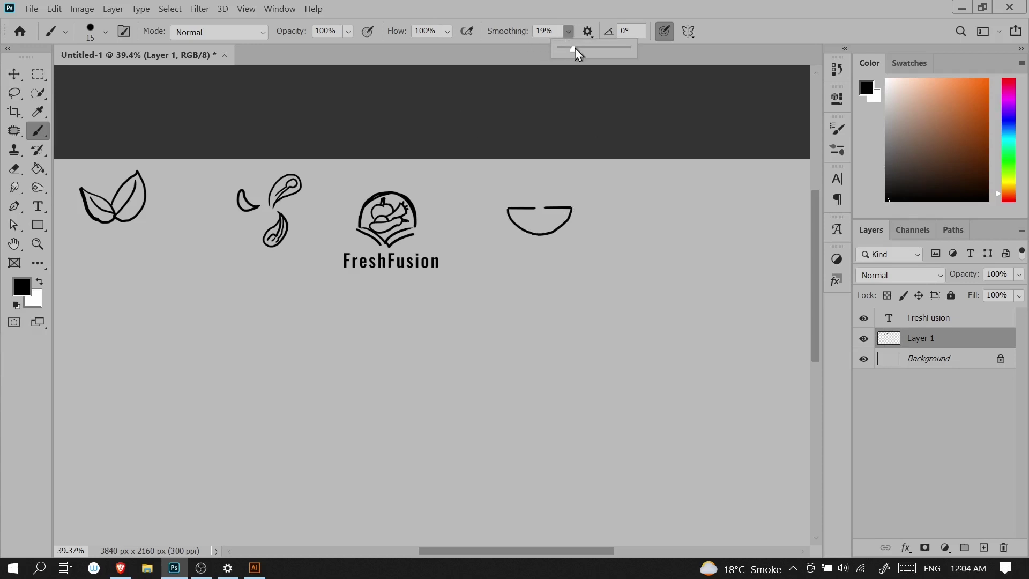
left_click(683, 27)
scroll(565, 233, "up", 1)
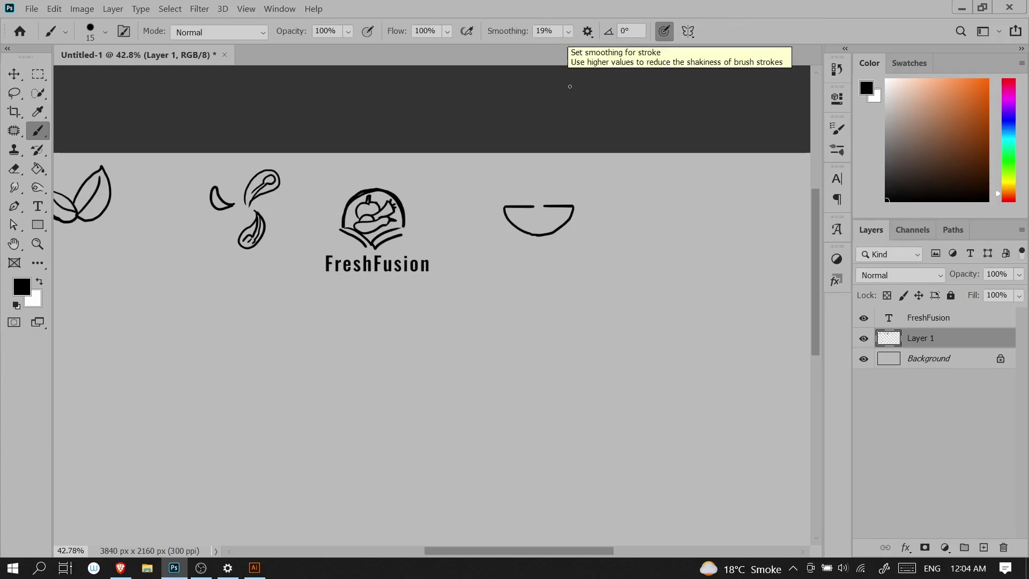
left_click(570, 35)
left_click(568, 32)
left_click_drag(577, 50, 575, 50)
left_click(567, 31)
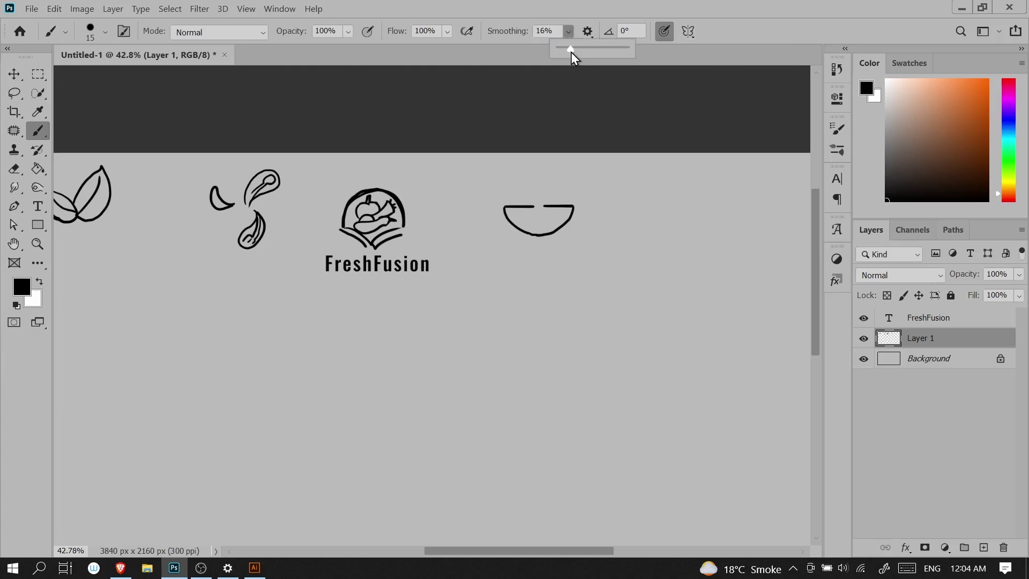
left_click(605, 198)
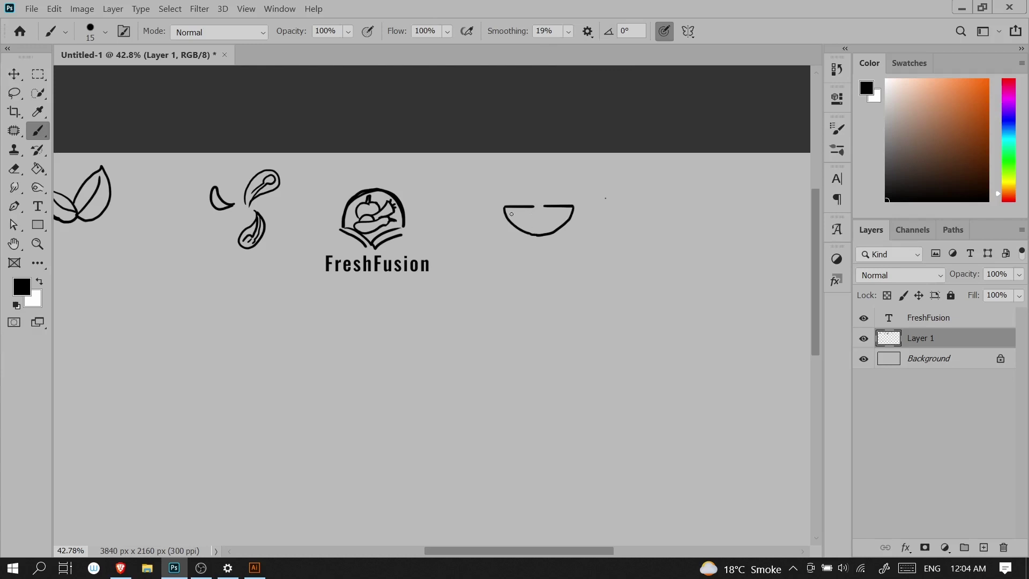
- Add inner contour details to the bowl and sketch a tomato, small leaf, curved pepper and dot above it
mouse_move(526, 226)
left_mouse_down()
mouse_move(511, 215)
mouse_move(568, 218)
left_mouse_up()
mouse_move(539, 183)
left_mouse_down()
mouse_move(522, 196)
mouse_move(562, 183)
left_mouse_up()
left_click_drag(558, 177, 559, 182)
mouse_move(548, 178)
left_mouse_down()
mouse_move(522, 181)
mouse_move(514, 167)
mouse_move(510, 195)
left_mouse_up()
left_click(546, 169)
- Sketch the tilted fork's handle and one side of its head above the bowl, undoing the misplaced strokes
mouse_move(496, 177)
left_mouse_down()
mouse_move(513, 194)
mouse_move(496, 177)
left_mouse_up()
key("ctrl+z")
left_click_drag(472, 166, 496, 178)
key("ctrl+z")
key("ctrl+z")
left_click_drag(473, 166, 492, 183)
key("ctrl+z")
key("ctrl+z")
key("e")
key("b")
scroll(492, 169, "up", 3)
key("e")
key("b")
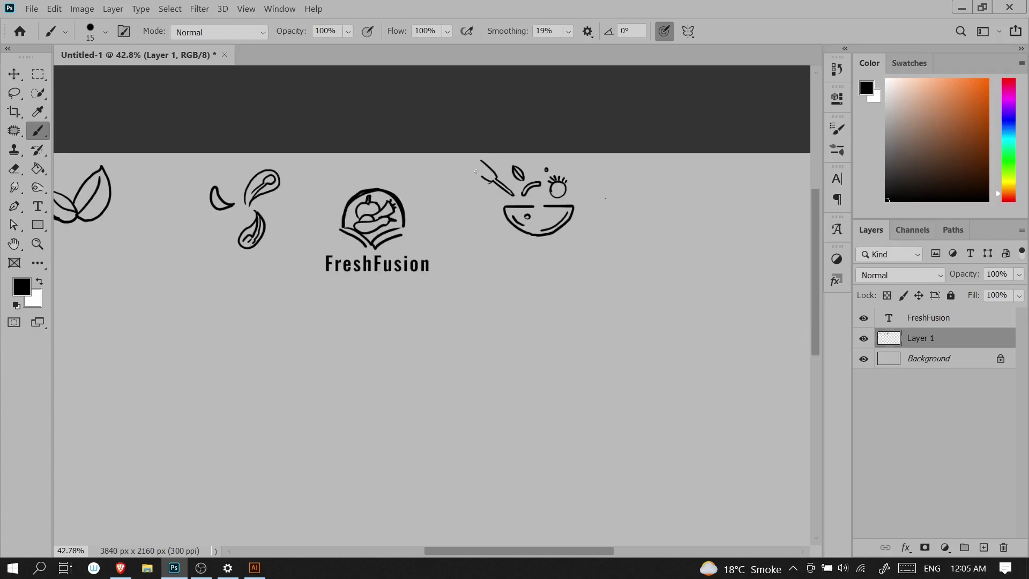
- Complete the fork's head with its other side and tines, erasing the excess at the outline's end
left_click_drag(472, 163, 495, 182)
key("e")
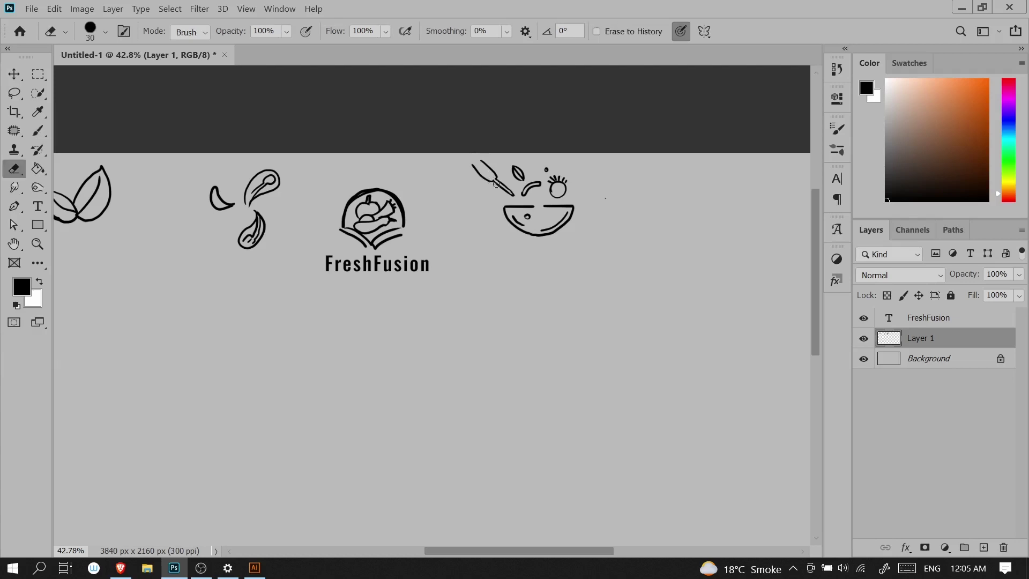
key("b")
scroll(491, 163, "up", 3)
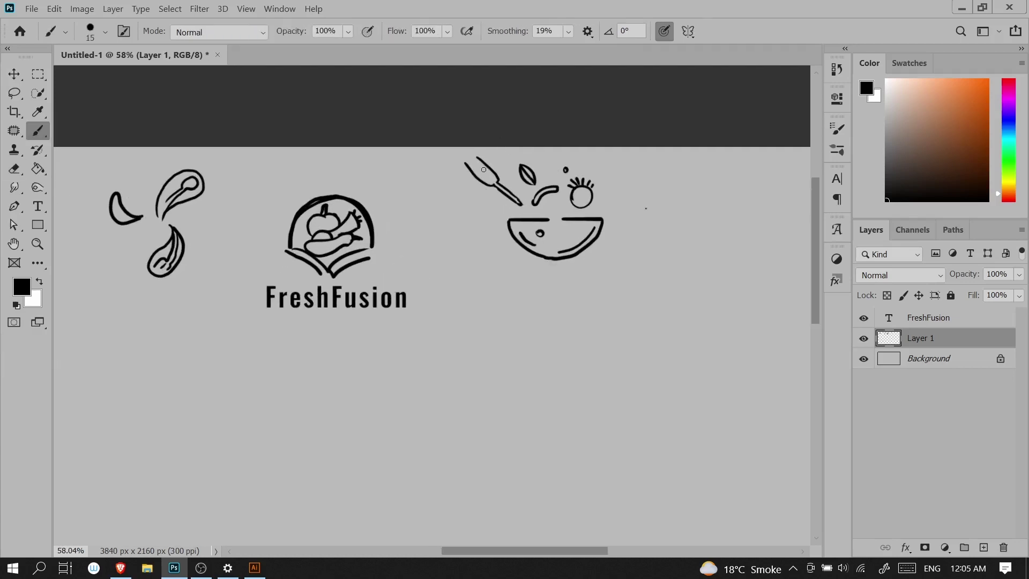
key("e")
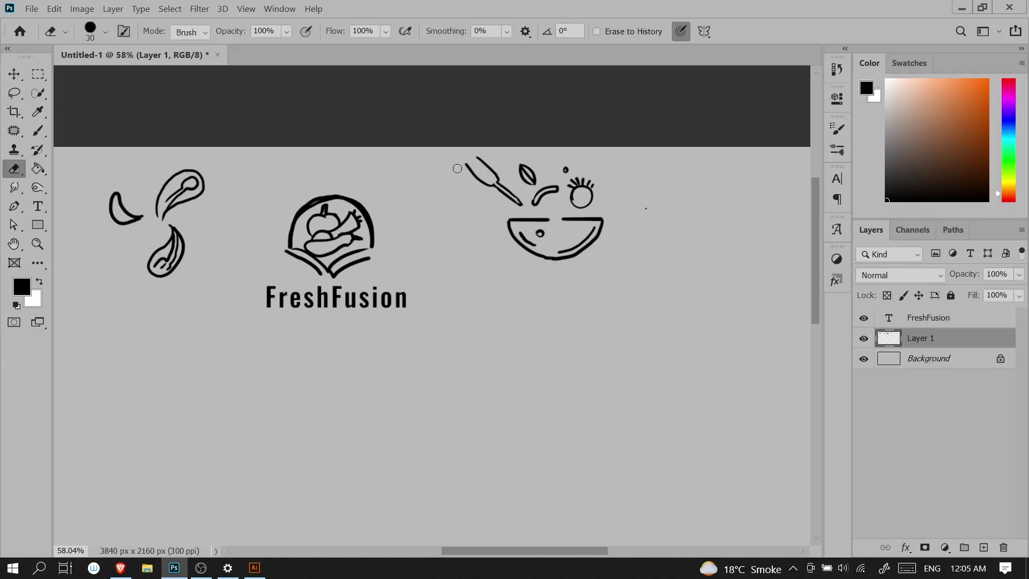
key("b")
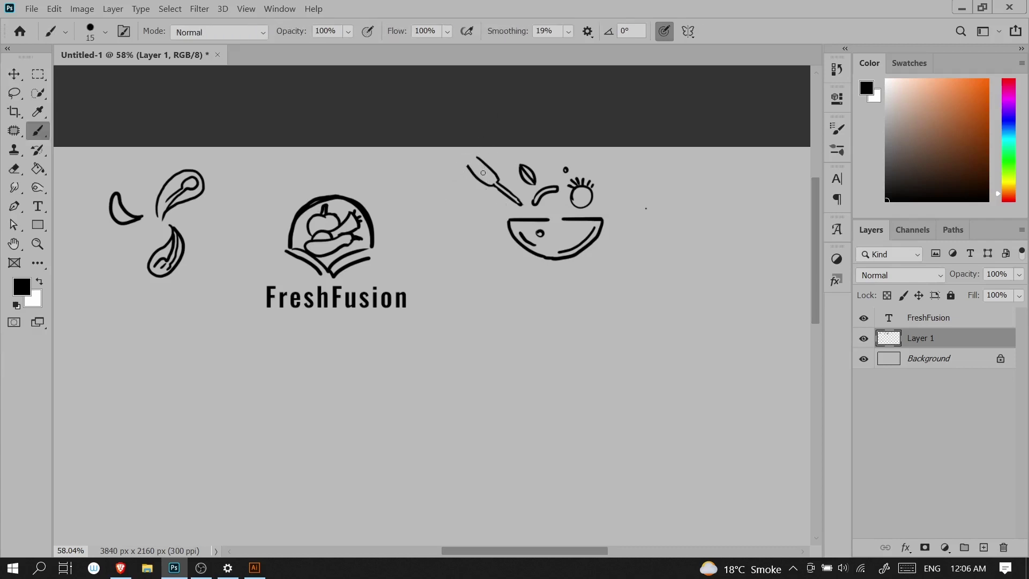
left_click_drag(472, 159, 492, 183)
- Lasso the fork above the bowl, scale it down slightly with Free Transform, and deselect it
scroll(626, 265, "down", 3)
left_click(18, 95)
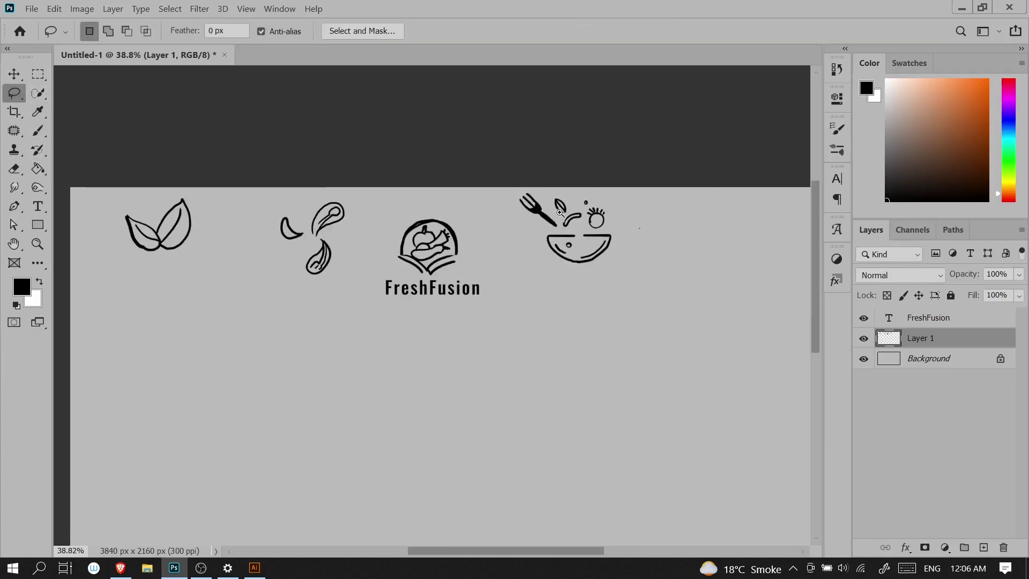
scroll(560, 205, "up", 2)
mouse_move(533, 197)
left_mouse_down()
mouse_move(558, 236)
mouse_move(540, 241)
mouse_move(499, 209)
mouse_move(496, 191)
mouse_move(510, 182)
mouse_move(542, 199)
left_mouse_up()
key("ctrl+t")
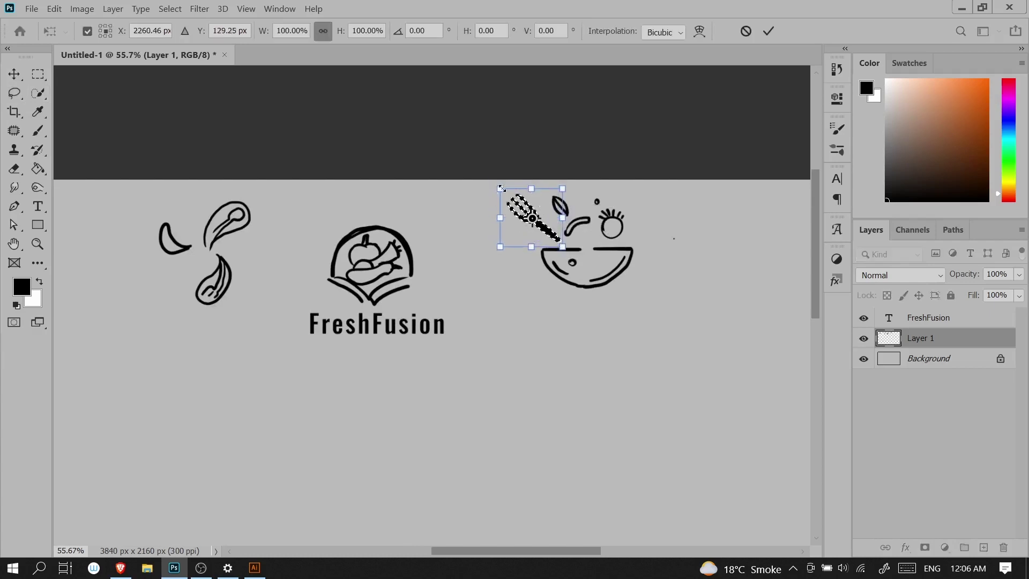
mouse_move(562, 247)
left_mouse_down()
mouse_move(550, 232)
mouse_move(559, 240)
left_mouse_up()
left_click(768, 31)
key("ctrl+d")
- Sketch an oval plate swoosh with an upright fork and spoon to the right of the bowl logo
key("b")
left_click_drag(666, 273, 565, 279)
key("e")
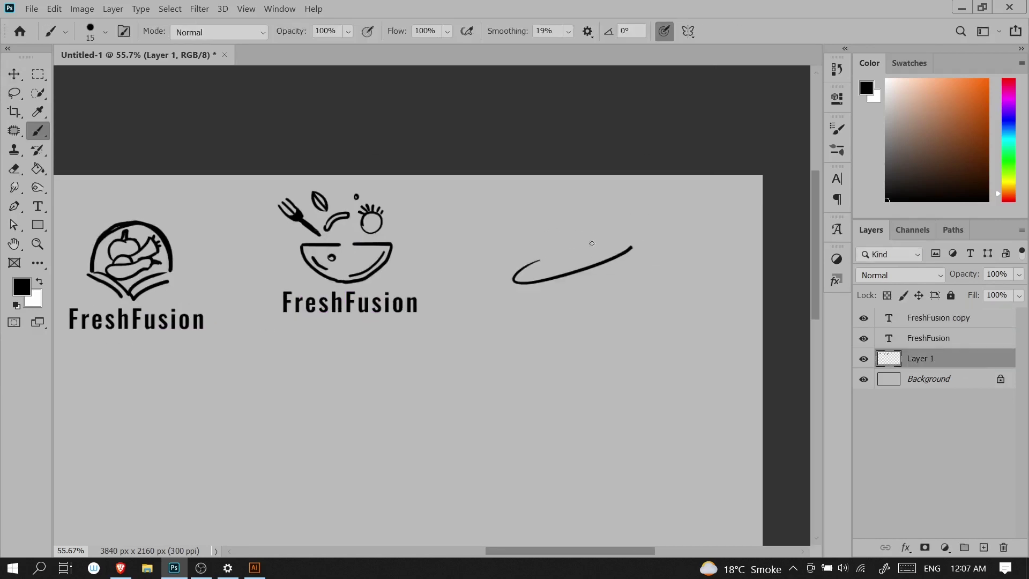
left_click_drag(581, 246, 635, 229)
mouse_move(557, 276)
left_mouse_down()
mouse_move(558, 229)
mouse_move(560, 276)
left_mouse_up()
left_click_drag(576, 227, 576, 273)
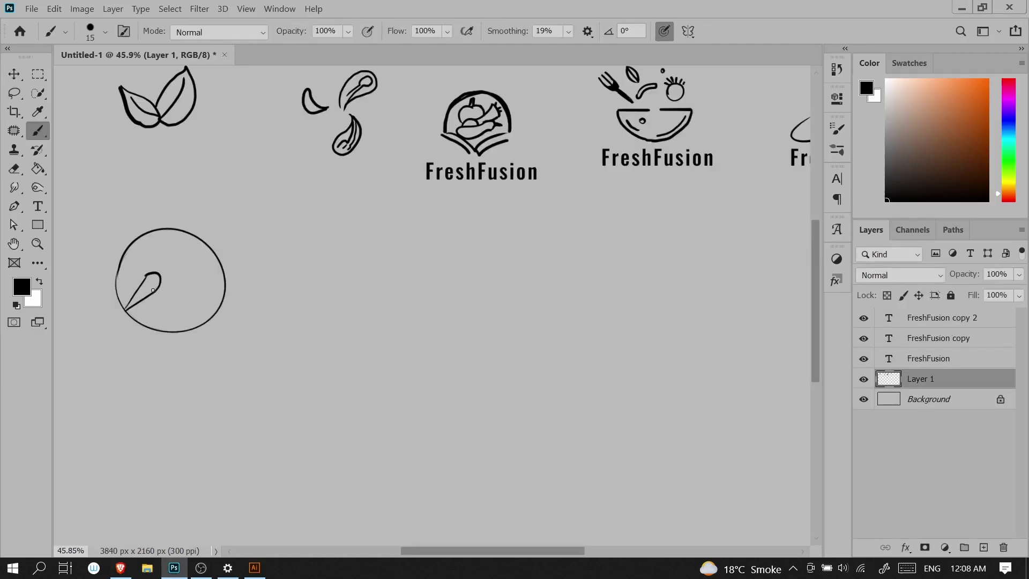
- Sketch a circular cluster of assorted vegetables and leaves below the first leaf sketch
left_click_drag(184, 272, 182, 272)
left_click_drag(187, 326, 190, 302)
left_click_drag(196, 263, 218, 306)
mouse_move(156, 273)
left_mouse_down()
mouse_move(173, 261)
mouse_move(170, 233)
left_mouse_up()
left_click_drag(128, 251, 147, 247)
scroll(166, 344, "up", 3)
mouse_move(148, 290)
left_mouse_down()
mouse_move(141, 297)
mouse_move(164, 281)
left_mouse_up()
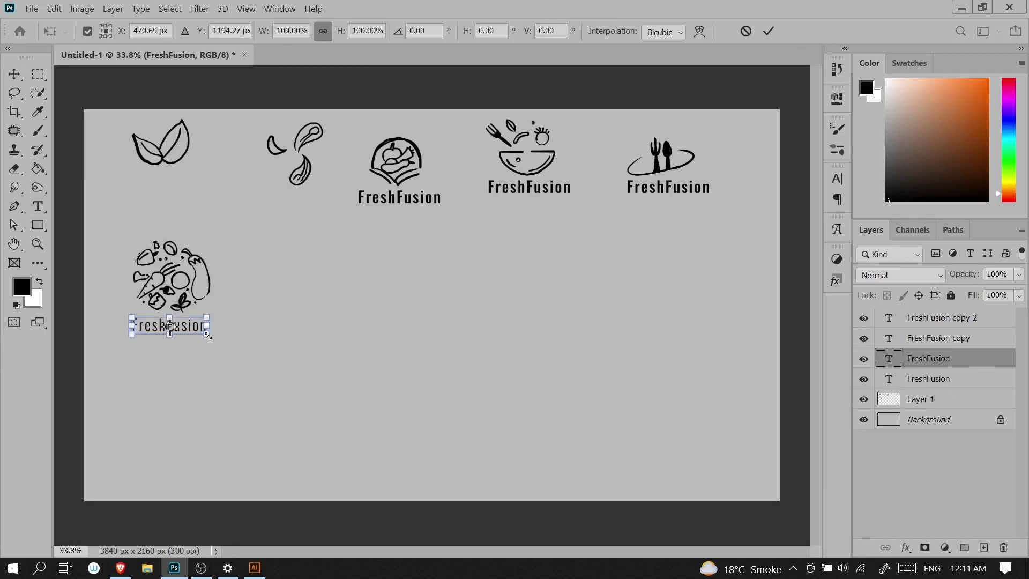
- Sketch a loose group of vegetables beside the circular cluster and place a copy of its FreshFusion label underneath
mouse_move(324, 286)
left_mouse_down()
mouse_move(334, 264)
mouse_move(322, 267)
mouse_move(318, 245)
mouse_move(301, 291)
mouse_move(307, 280)
mouse_move(408, 337)
left_mouse_up()
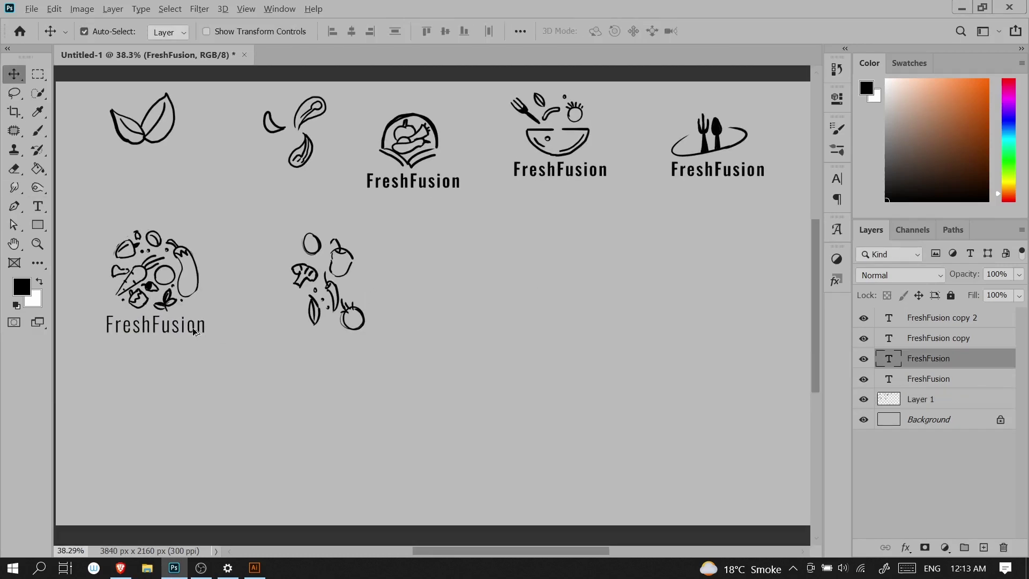
left_click_drag(194, 332, 369, 346, "alt")
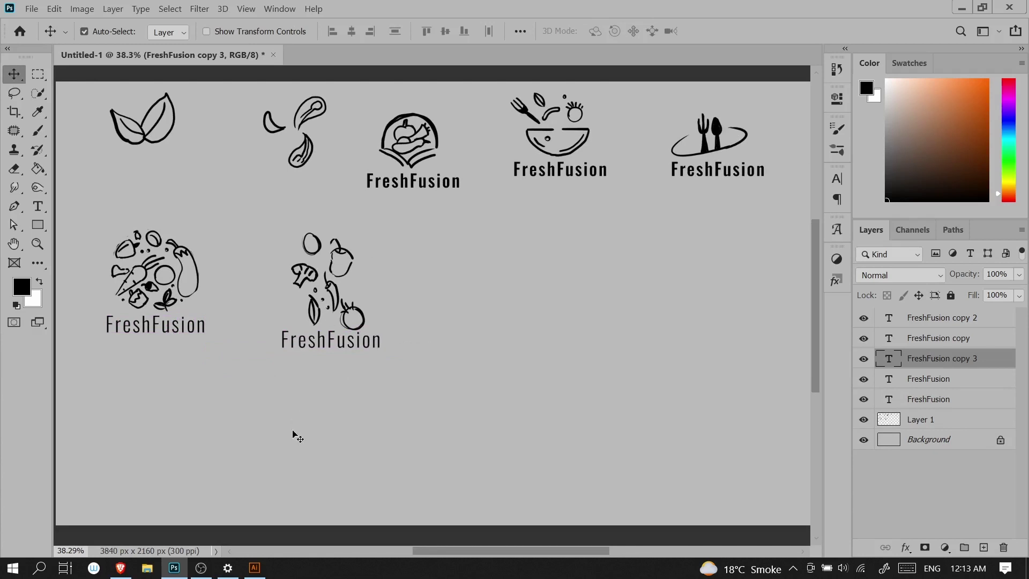
- Sketch a tapered box with folded front flaps on Layer 1, to the right of the loose vegetable group
key("alt+Tab")
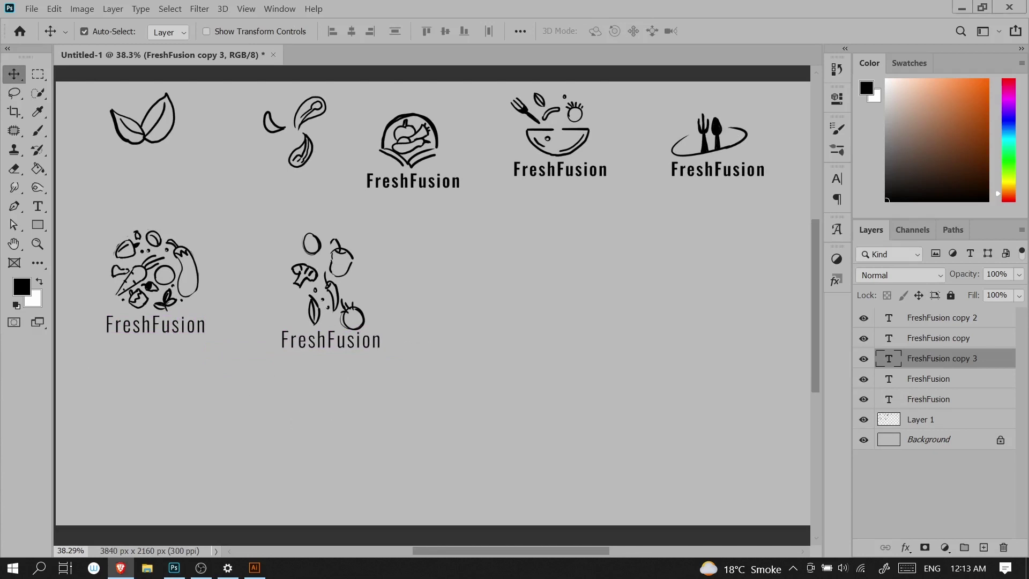
left_click(464, 300)
key("b")
key("alt+bracketleft")
key("alt+bracketleft")
key("alt+bracketleft")
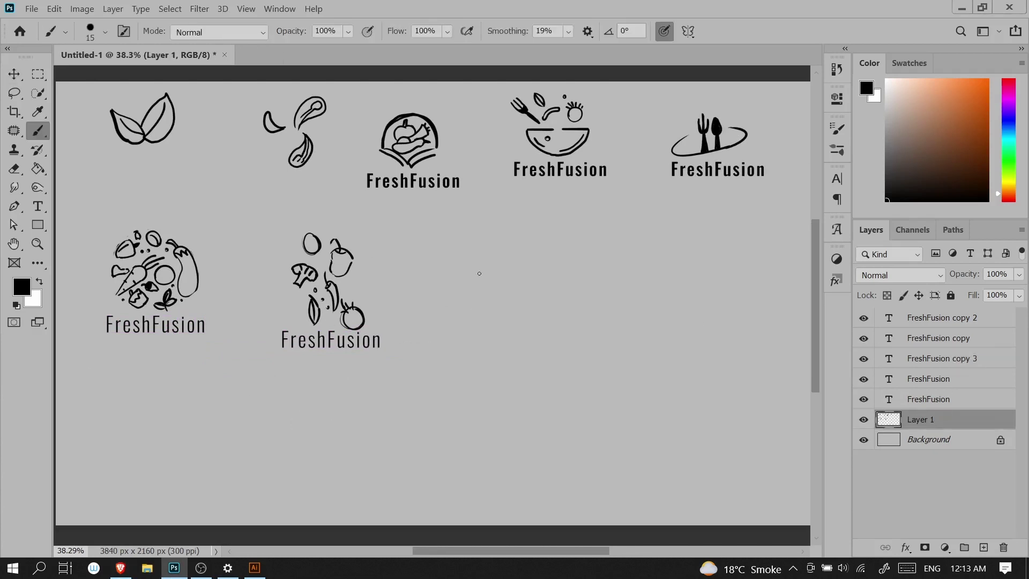
mouse_move(454, 267)
left_mouse_down()
mouse_move(546, 262)
mouse_move(472, 300)
left_mouse_up()
key("ctrl+z")
left_click_drag(531, 269, 523, 301)
left_click(468, 302, "shift")
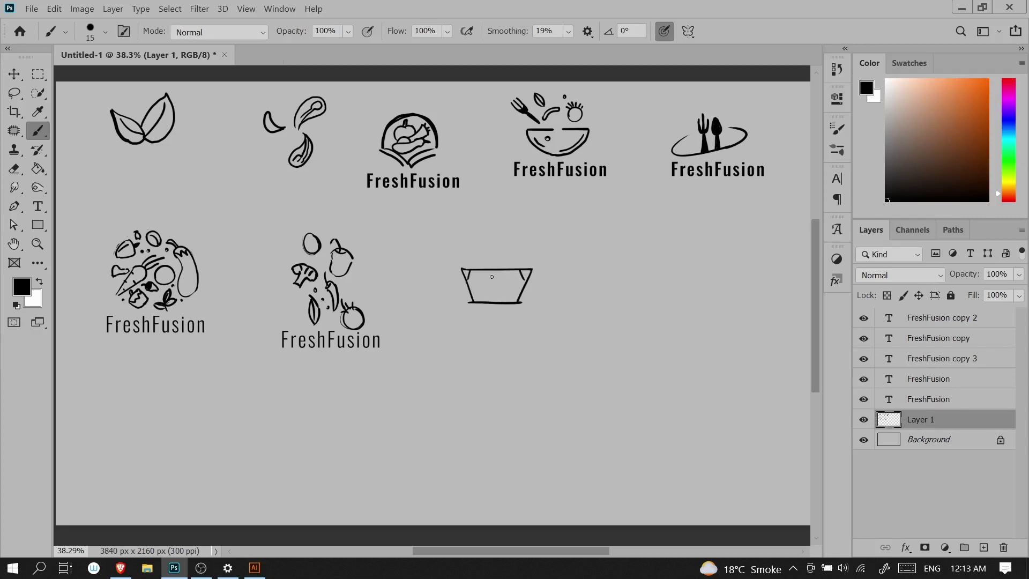
left_click_drag(472, 271, 496, 289)
- Sketch tall stalks, a tomato and a leafy carrot rising out of the box, undoing the faulty strokes
mouse_move(520, 271)
left_mouse_down()
mouse_move(497, 302)
mouse_move(498, 288)
mouse_move(465, 258)
left_mouse_up()
key("ctrl+z")
mouse_move(490, 268)
left_mouse_down()
mouse_move(490, 256)
mouse_move(467, 247)
mouse_move(463, 256)
left_mouse_up()
key("ctrl+z")
mouse_move(464, 257)
left_mouse_down()
mouse_move(455, 254)
mouse_move(491, 268)
left_mouse_up()
left_click_drag(469, 249, 475, 268)
left_click_drag(479, 250, 480, 268)
mouse_move(484, 250)
left_mouse_down()
mouse_move(485, 268)
mouse_move(513, 258)
mouse_move(504, 240)
mouse_move(536, 247)
mouse_move(545, 229)
mouse_move(561, 254)
mouse_move(563, 246)
left_mouse_up()
mouse_move(531, 244)
left_mouse_down()
mouse_move(527, 223)
mouse_move(563, 249)
left_mouse_up()
key("ctrl+z")
key("ctrl+z")
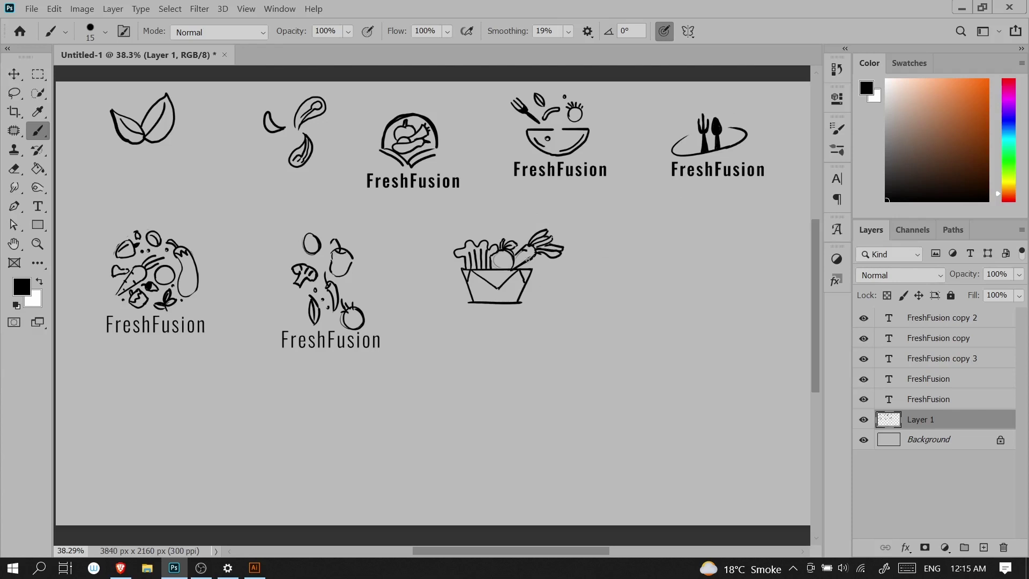
- Duplicate the thin FreshFusion label from the loose vegetable logo and place the copy beneath the box
key("v")
double_click(369, 342)
left_click(16, 75)
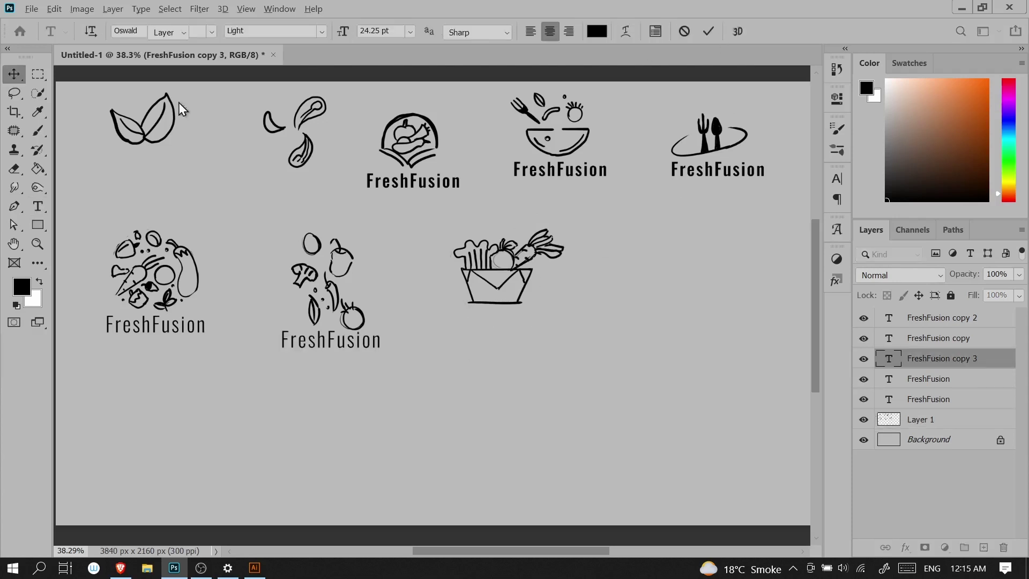
left_click_drag(346, 339, 522, 322, "alt")
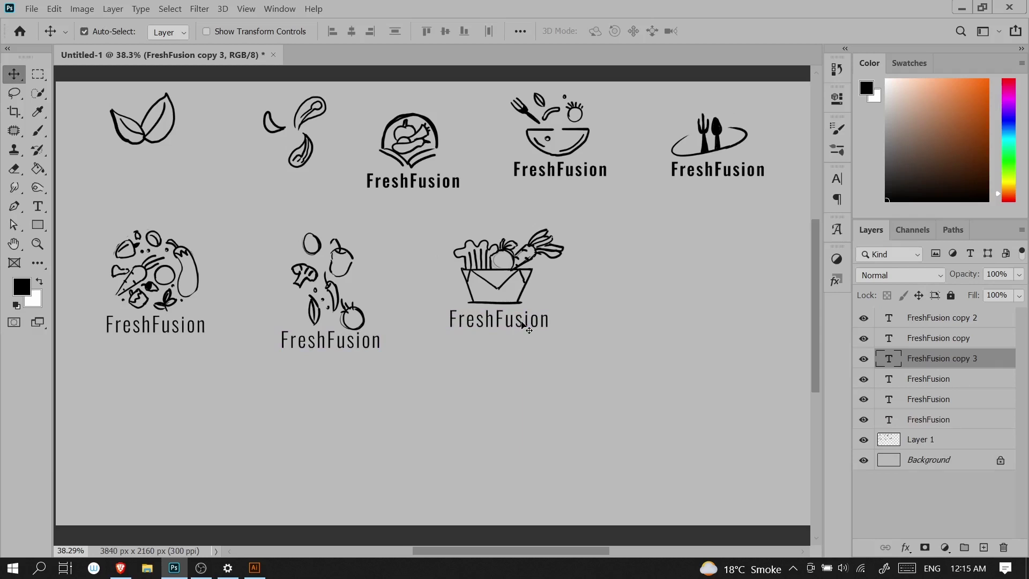
- Sketch an avocado half with an upright carrot and a slice behind it on Layer 1, to the right of the box logo
key("b")
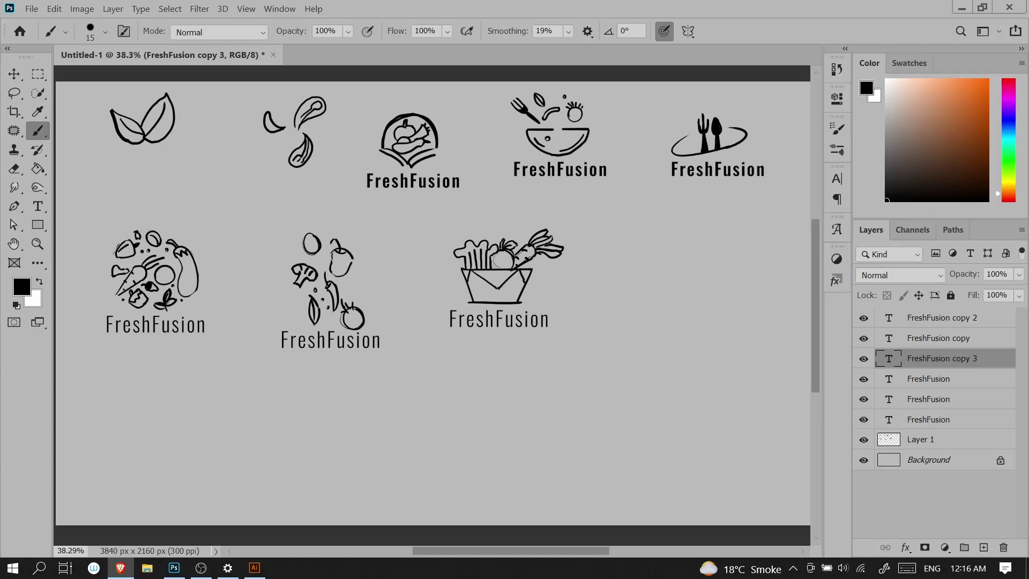
left_click(651, 414)
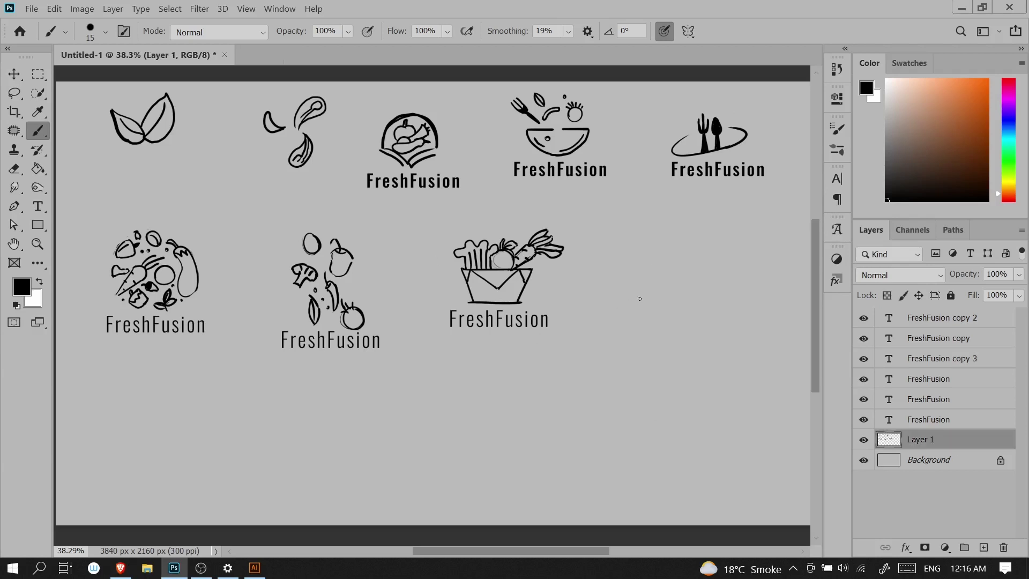
left_click_drag(652, 252, 660, 319)
mouse_move(661, 284)
left_mouse_down()
mouse_move(655, 289)
mouse_move(679, 308)
left_mouse_up()
key("ctrl+z")
key("ctrl+z")
key("ctrl+z")
mouse_move(656, 314)
left_mouse_down()
mouse_move(653, 284)
mouse_move(679, 312)
mouse_move(671, 226)
left_mouse_up()
key("ctrl+z")
key("ctrl+z")
key("ctrl+z")
left_click_drag(708, 261, 687, 297)
- Sketch spreading leaves around the avocado's base, plus a loose leaf and a mushroom floating beside the carrot
left_click_drag(602, 282, 645, 307)
left_click_drag(685, 272, 695, 283)
key("ctrl+z")
key("ctrl+z")
left_click_drag(597, 309, 644, 309)
mouse_move(643, 305)
left_mouse_down()
mouse_move(624, 289)
mouse_move(594, 297)
mouse_move(626, 321)
left_mouse_up()
key("ctrl+z")
key("ctrl+z")
left_click_drag(627, 322, 663, 321)
mouse_move(599, 295)
left_mouse_down()
mouse_move(645, 312)
mouse_move(719, 295)
left_mouse_up()
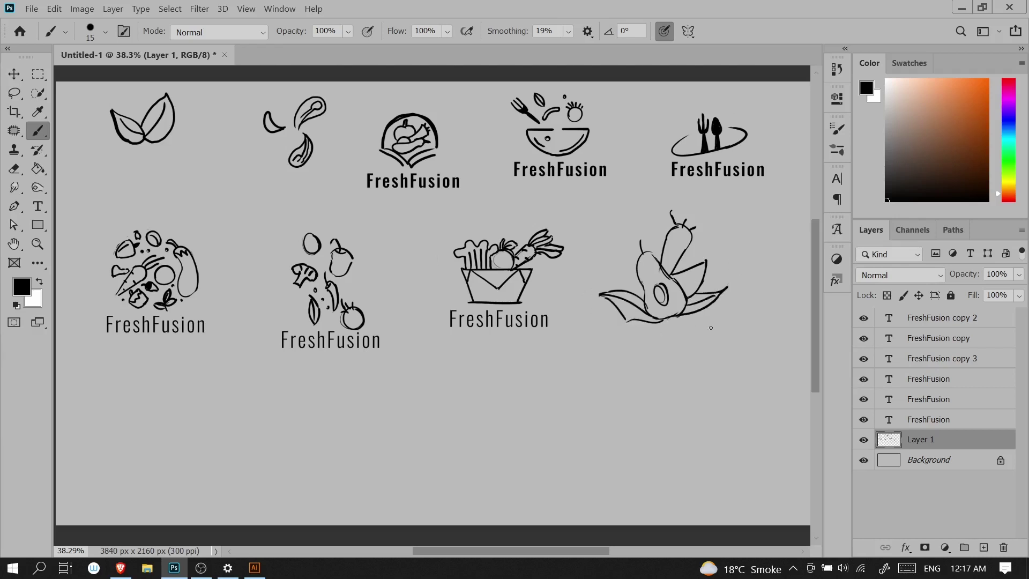
left_click_drag(623, 271, 620, 268)
left_click_drag(631, 217, 648, 225)
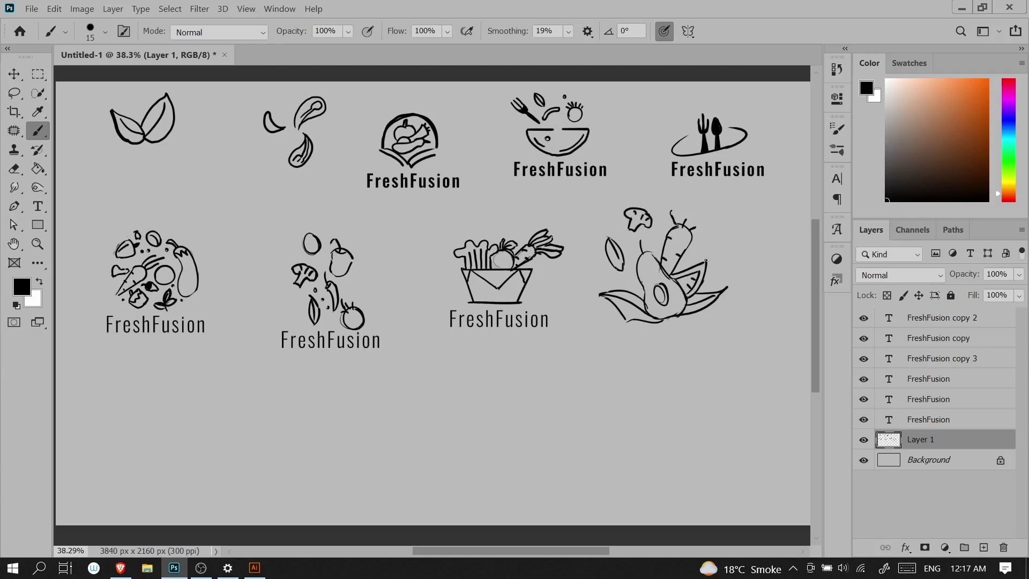
- Duplicate the thin FreshFusion label from the box logo and place the copy beneath the avocado and carrot sketch
scroll(714, 280, "down", 3)
key("v")
mouse_move(482, 317)
left_mouse_down()
mouse_move(605, 357)
mouse_move(599, 332)
left_mouse_up()
- Sketch a slanted carrot with a leafy top on Layer 1, below the circular vegetable cluster
key("b")
left_click(919, 459)
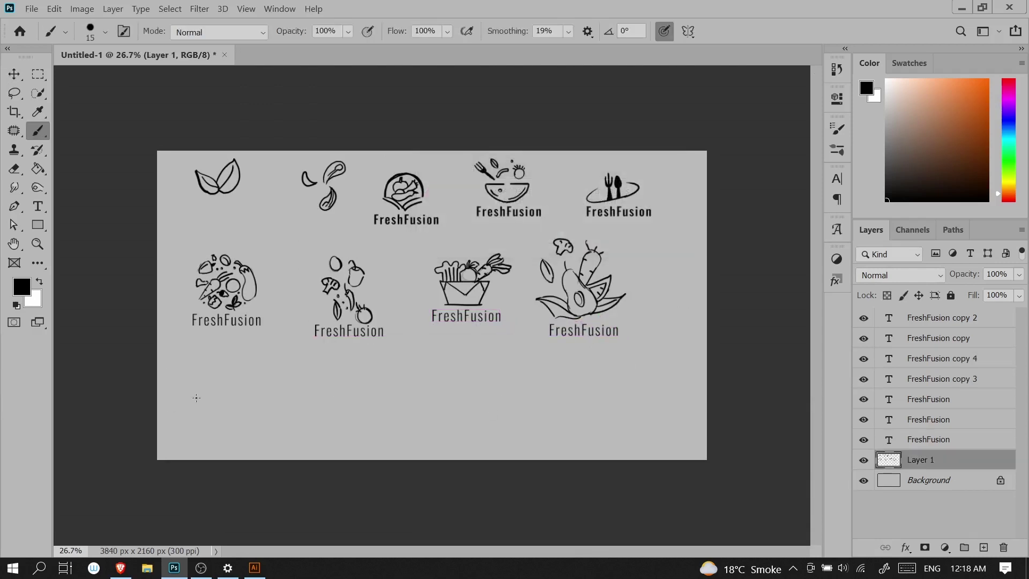
key("alt+Tab")
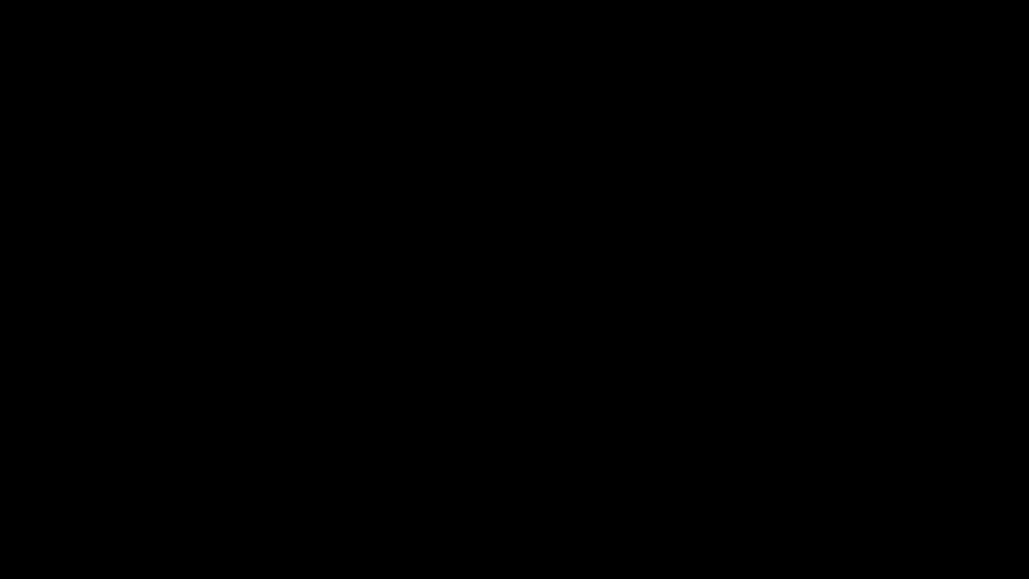
left_click_drag(217, 374, 231, 405)
left_click_drag(219, 375, 236, 408)
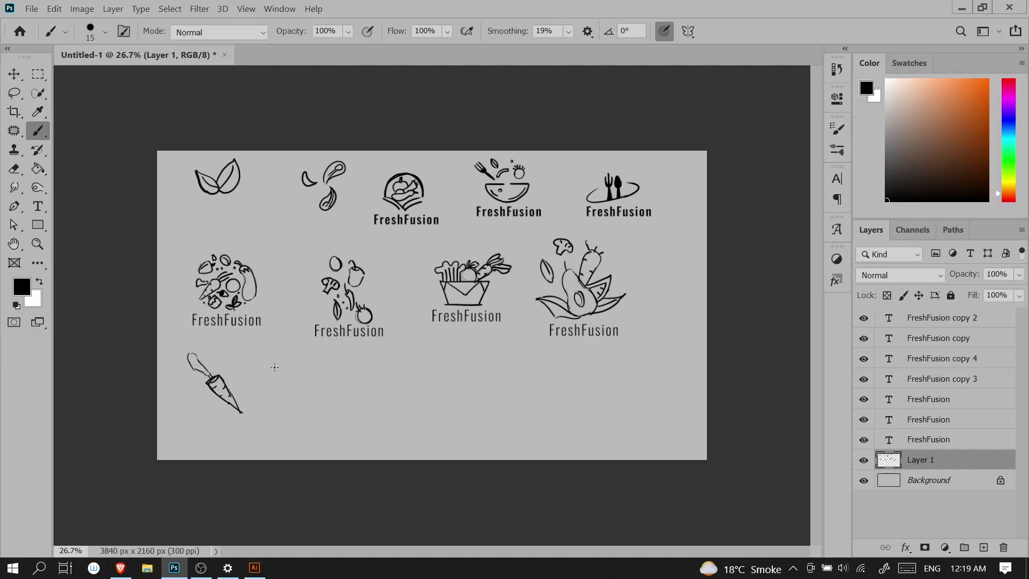
key("alt+Tab")
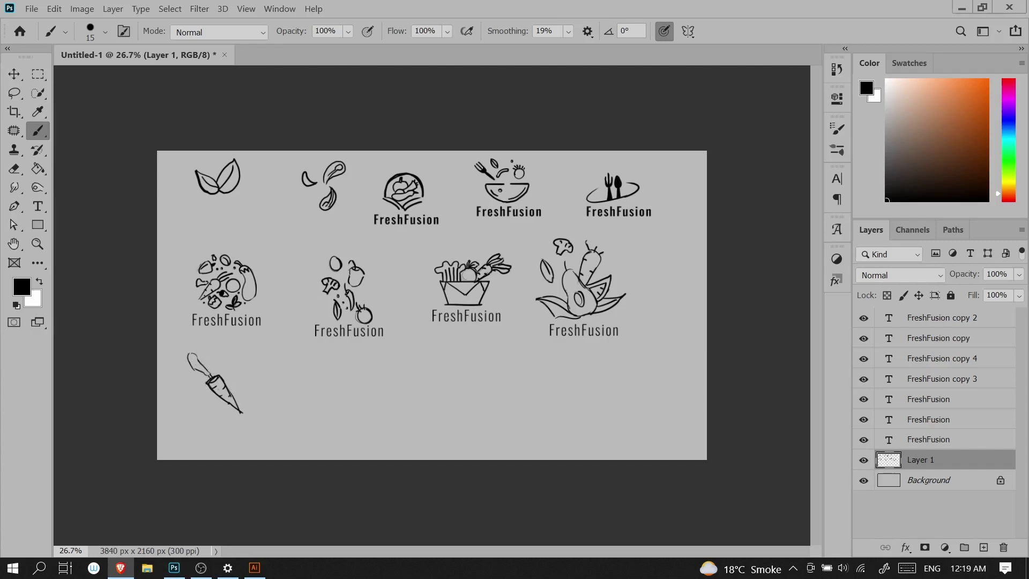
- Sketch a round fruit behind the slanted carrot, a dotted broccoli floret beside it and leaves above, cleaning up overlaps
left_click(240, 396)
mouse_move(208, 381)
left_mouse_down()
mouse_move(191, 408)
mouse_move(221, 415)
mouse_move(228, 402)
mouse_move(204, 382)
left_mouse_up()
key("e")
key("b")
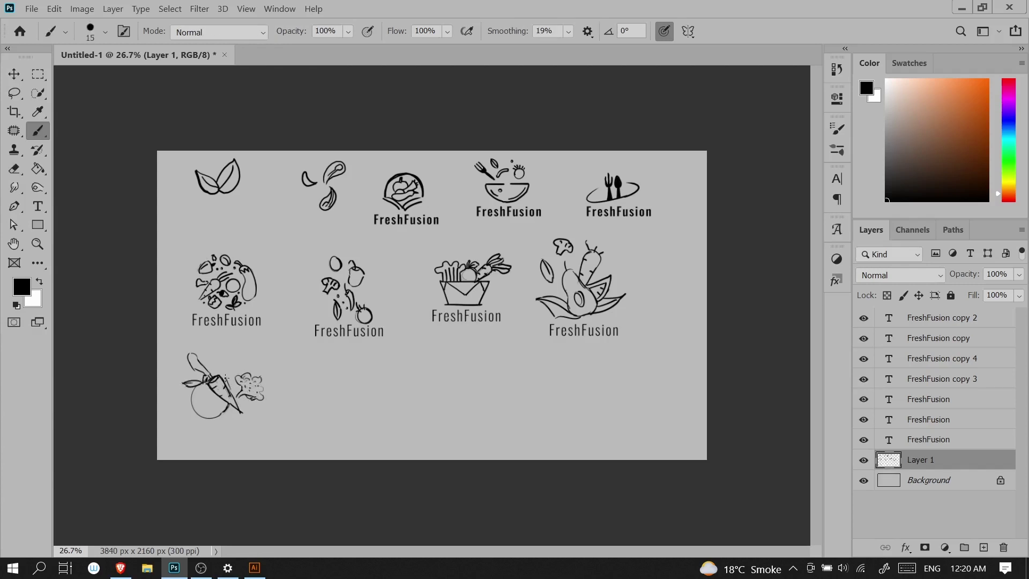
mouse_move(224, 378)
left_mouse_down()
mouse_move(241, 360)
mouse_move(229, 382)
mouse_move(214, 358)
mouse_move(262, 364)
mouse_move(231, 395)
left_mouse_up()
key("e")
key("b")
key("alt+Tab")
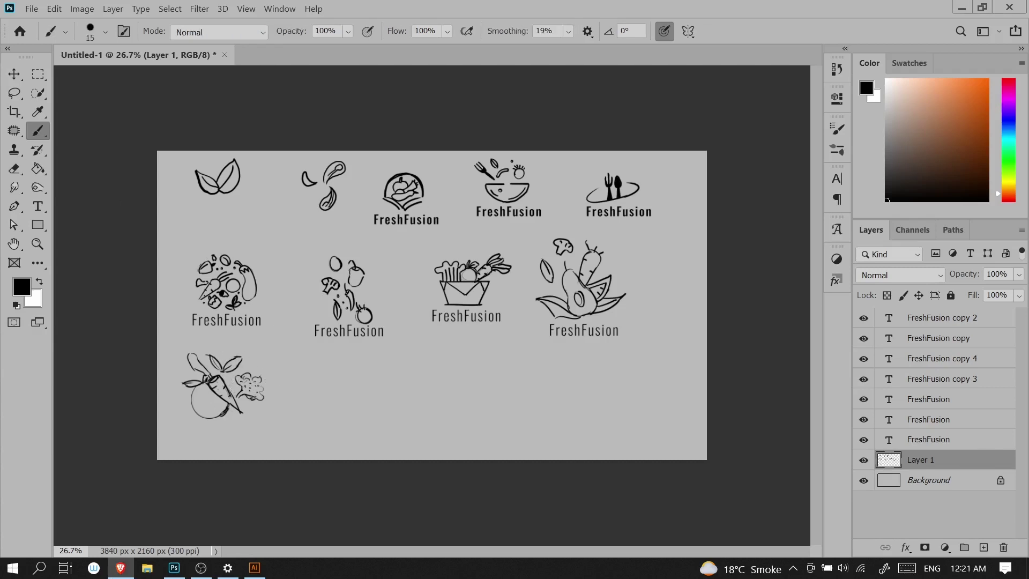
key("alt+Tab")
- Sketch curved leaf blades to the left of the round fruit, then lasso and transform them
left_click_drag(177, 377, 193, 422)
key("l")
left_click_drag(176, 370, 213, 428)
key("ctrl+t")
left_click(770, 30)
key("ctrl+d")
- Erase the long shape above the slanted carrot and redraw the carrot's top, cleaning up the surrounding stray lines
key("b")
key("e")
left_click_drag(188, 355, 210, 377)
key("b")
key("e")
key("b")
key("e")
scroll(315, 361, "up", 2)
left_click_drag(145, 411, 140, 413)
key("b")
- Duplicate the thin FreshFusion label and place the copy beneath the slanted carrot logo
scroll(255, 395, "down", 4)
key("v")
scroll(378, 360, "up", 2)
mouse_move(329, 313)
left_mouse_down("alt")
mouse_move(322, 369)
mouse_move(335, 378)
mouse_move(310, 407)
mouse_move(382, 378)
mouse_move(352, 370)
mouse_move(354, 357)
mouse_move(358, 375)
left_mouse_up("alt")
- Sketch a produce-filled bowl wrapped in a ribbon banner on Layer 1 and erase the lines overlapping its rim
key("b")
left_click(941, 480)
scroll(379, 376, "up", 1)
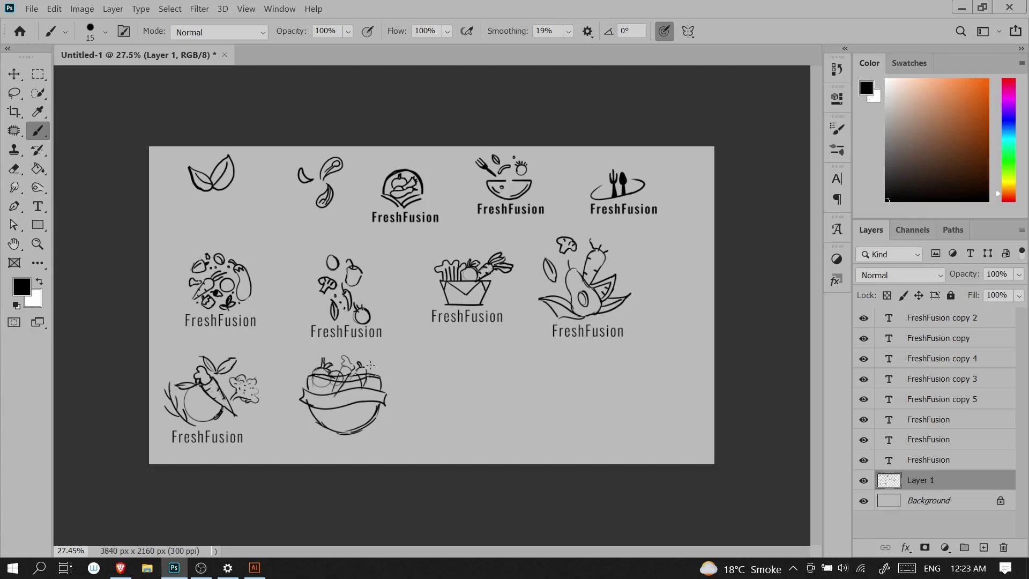
key("e")
scroll(372, 373, "up", 3)
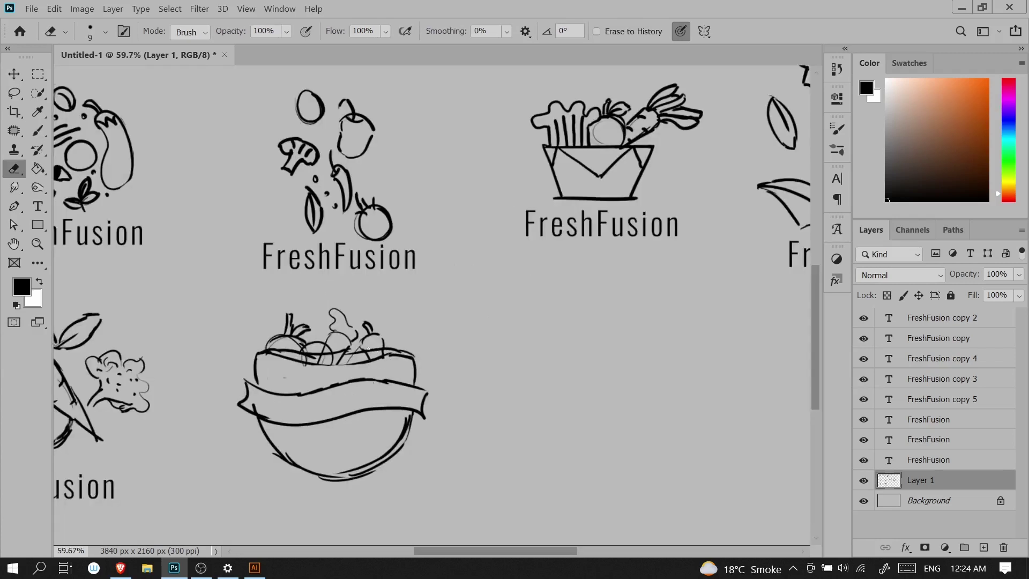
left_click_drag(271, 351, 300, 352)
scroll(322, 359, "down", 2)
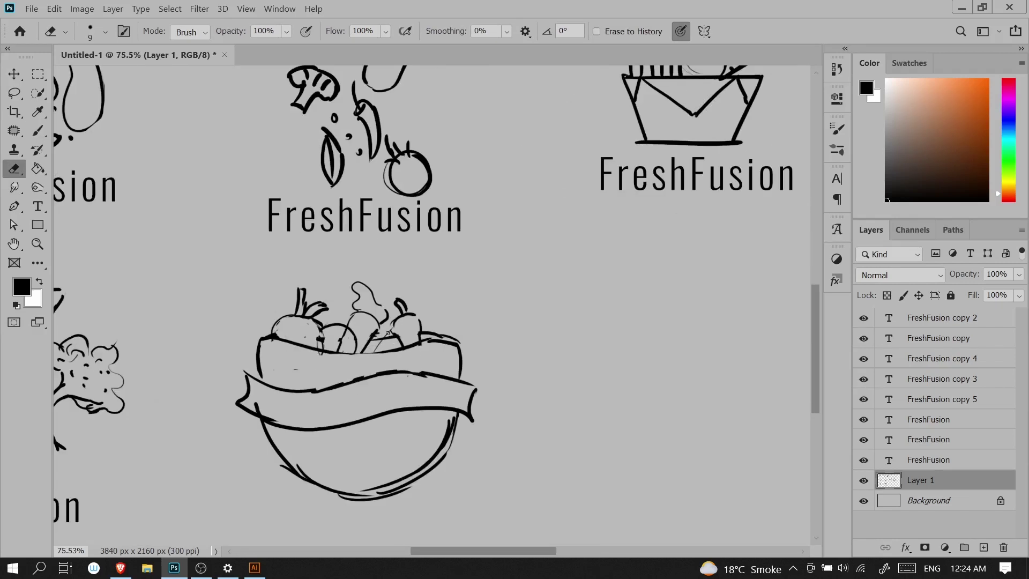
- Place a copy of the thin FreshFusion label on the bowl's ribbon, then warp and transform it to follow the curve
key("b")
scroll(342, 375, "down", 3)
scroll(366, 399, "up", 2)
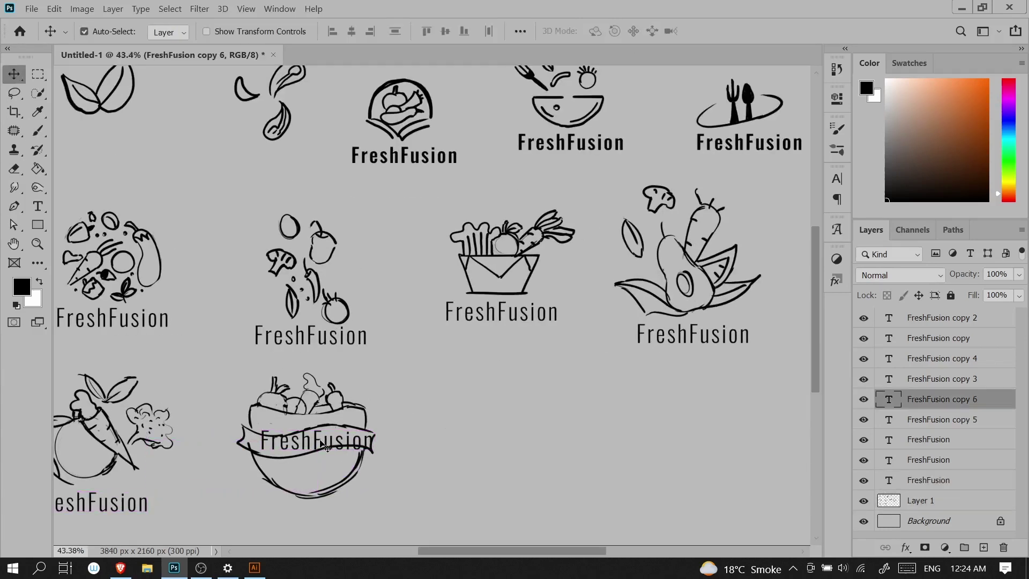
left_click(625, 31)
left_click(761, 161)
key("ctrl+Return")
key("v")
mouse_move(325, 444)
left_mouse_down()
mouse_move(316, 443)
mouse_move(358, 456)
left_mouse_up()
key("ctrl+t")
key("Return")
scroll(413, 429, "down", 3)
- Sketch a mushroom, tomato, egg and tall carrot under radiating dashes on Layer 1, to the right of the ribbon bowl
key("b")
left_click(349, 409, "ctrl")
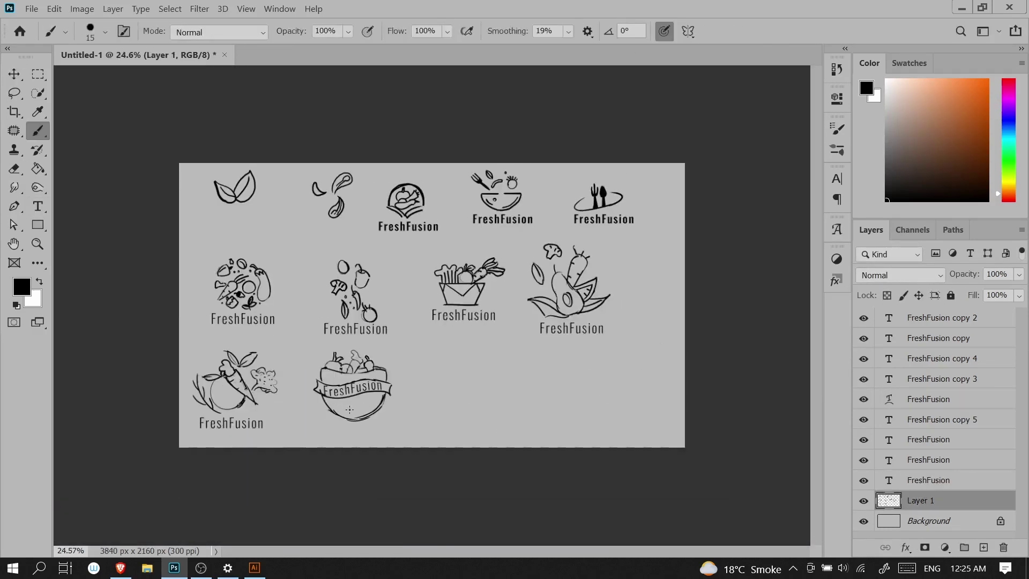
left_click_drag(434, 363, 486, 370)
left_click_drag(465, 391, 470, 382)
left_click_drag(424, 421, 424, 388)
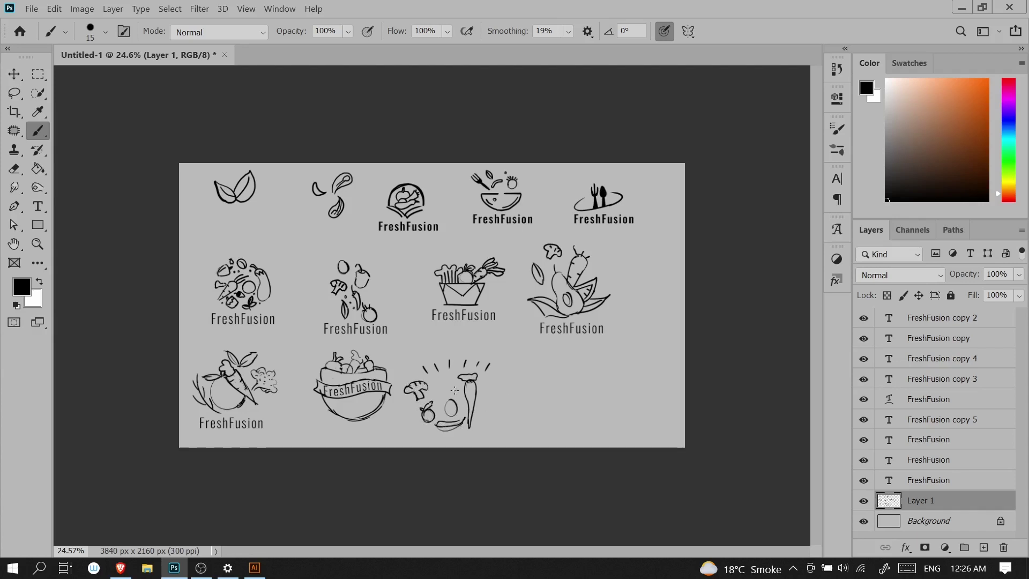
key("ctrl+z")
- Place a copy of the thin FreshFusion label below the mushroom and carrot sketch, and scale the lassoed sketch down
key("v")
mouse_move(571, 329)
left_mouse_down()
mouse_move(517, 409)
mouse_move(445, 444)
left_mouse_up()
key("l")
mouse_move(416, 361)
left_mouse_down()
mouse_move(397, 401)
mouse_move(416, 361)
left_mouse_up()
left_click(920, 520)
key("ctrl+t")
mouse_move(491, 431)
left_mouse_down()
mouse_move(472, 416)
mouse_move(511, 395)
mouse_move(447, 422)
left_mouse_up()
key("Return")
key("ctrl+d")
key("v")
- Sketch a fork holding a broccoli floret on Layer 1, surrounded by a small carrot, a curved slice and a tomato
key("b")
left_click(920, 520)
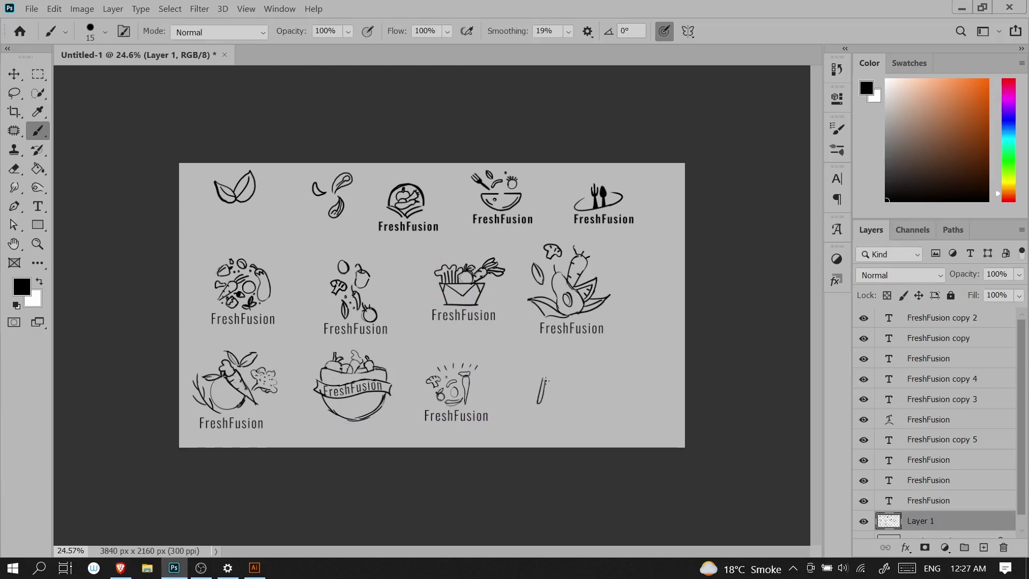
key("e")
left_click_drag(549, 368, 542, 378)
key("b")
key("e")
key("b")
key("e")
left_click_drag(540, 360, 553, 349)
key("b")
left_click_drag(540, 363, 559, 352)
key("ctrl+z")
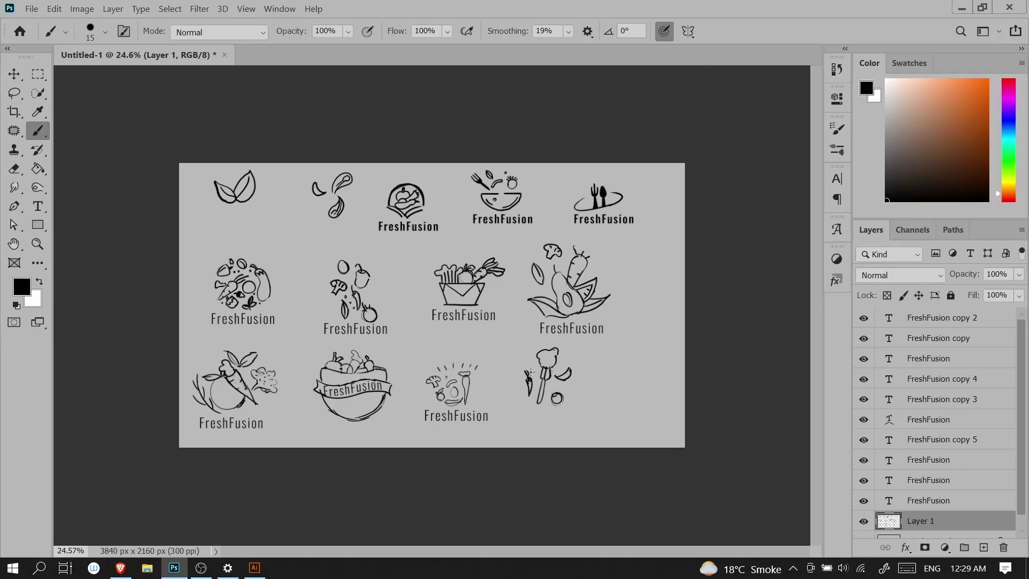
- Duplicate the neighbouring thin FreshFusion label and place the copy beneath the fork and broccoli logo
key("v")
left_click_drag(459, 420, 555, 419, "alt")
left_click(255, 568)
left_click(200, 568)
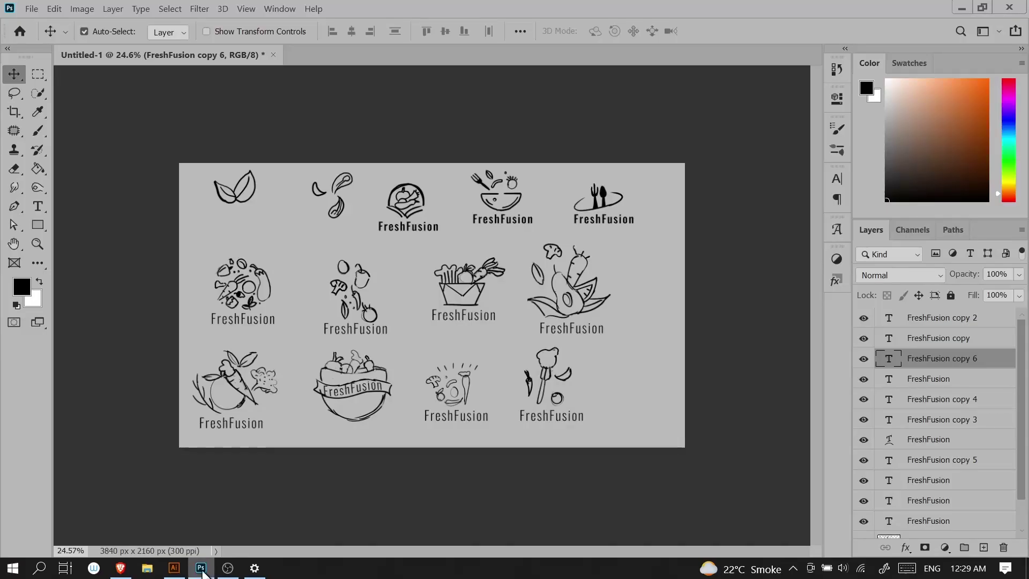
left_click_drag(190, 246, 407, 320)
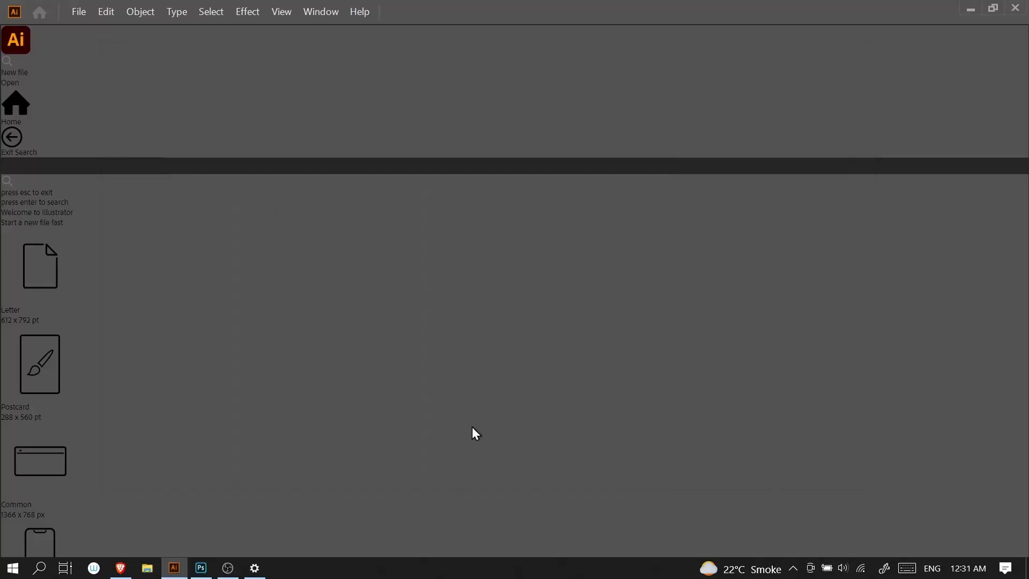
- Check the artboard's width and height in the new Illustrator document
left_click(22, 322)
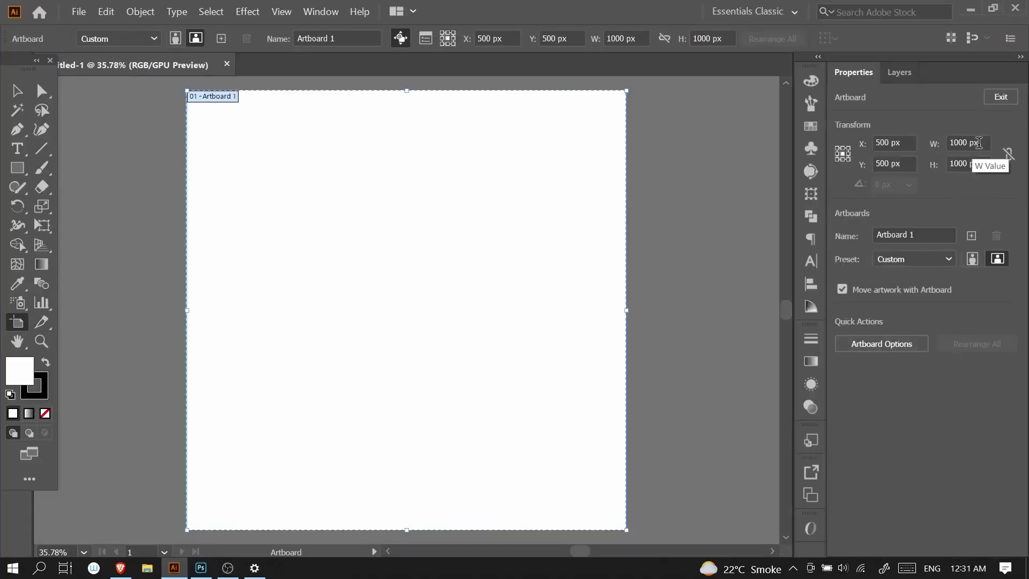
left_click(964, 143)
left_click(963, 164)
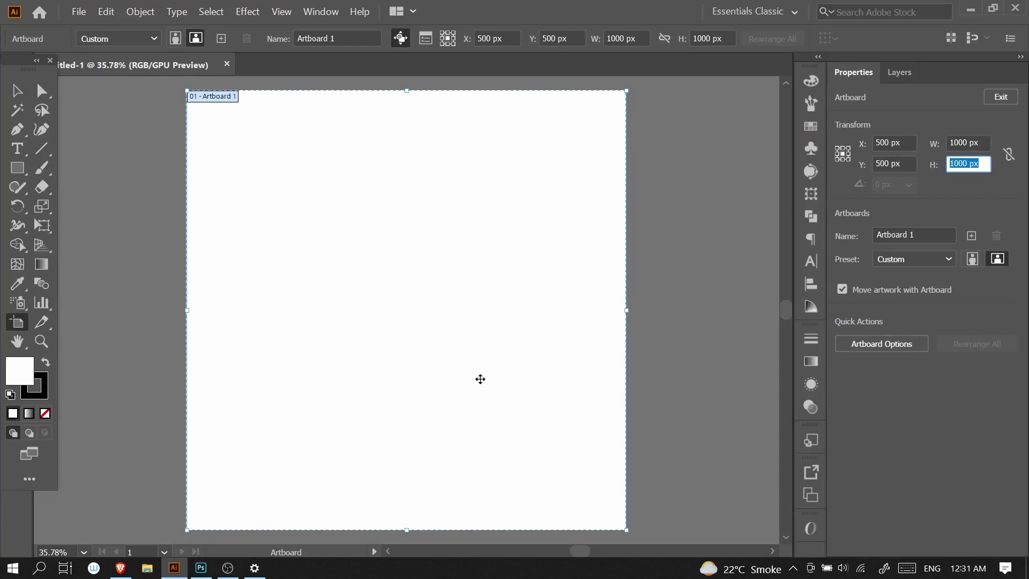
key("Escape")
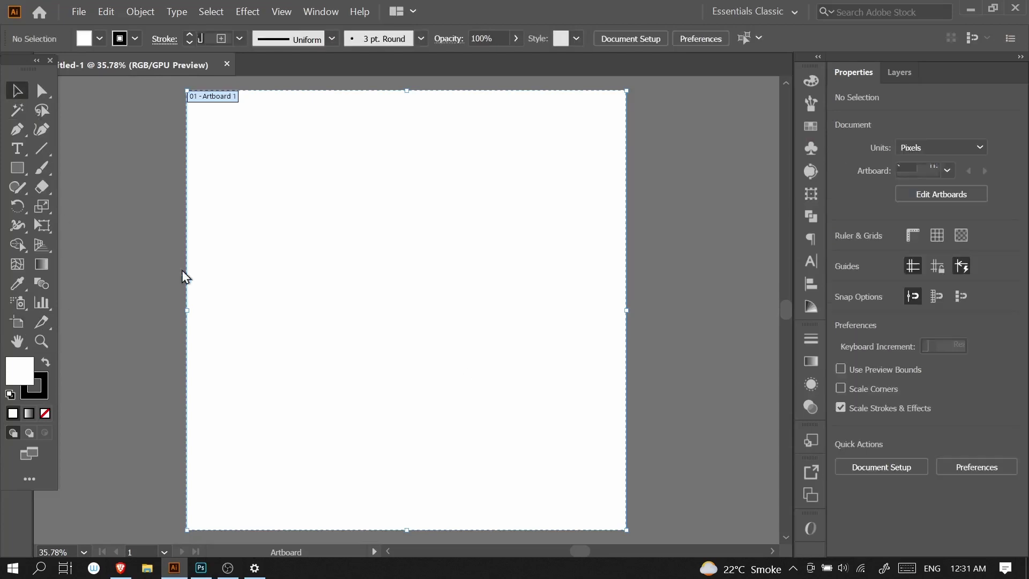
- Switch back to Photoshop and lasso the bowl-and-fork logo sketch on Layer 1
left_click(206, 569)
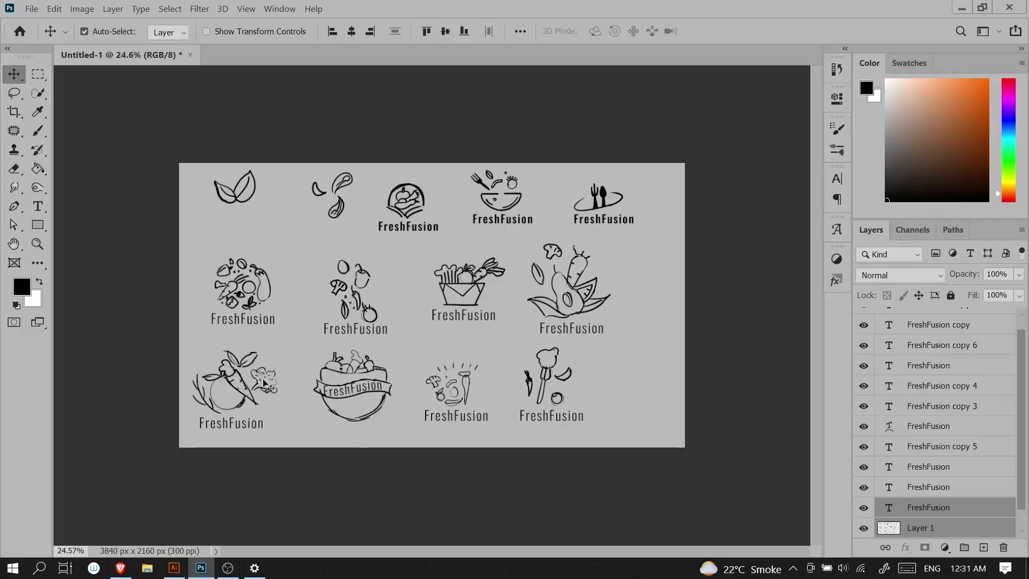
left_click(15, 94)
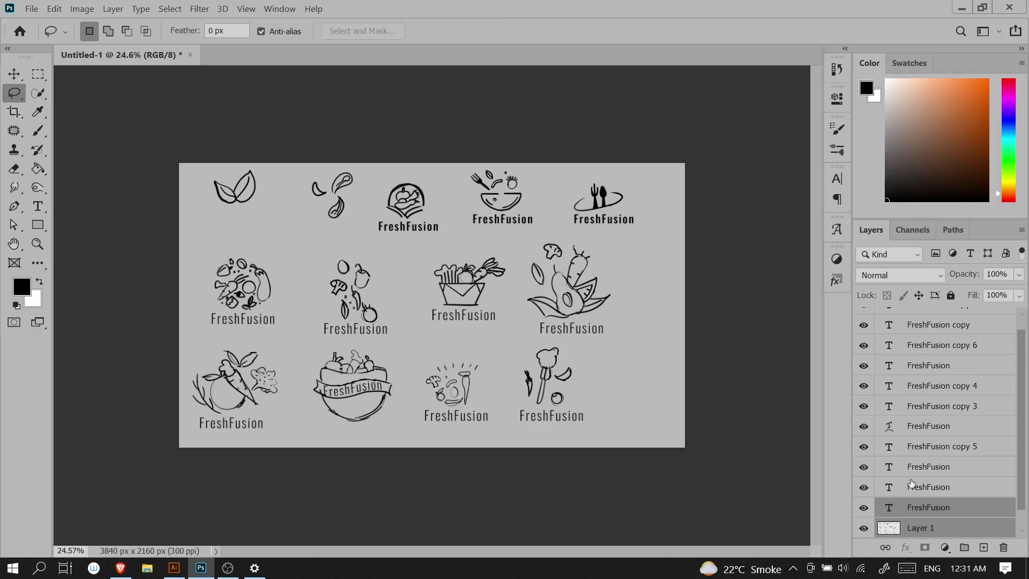
left_click(955, 523)
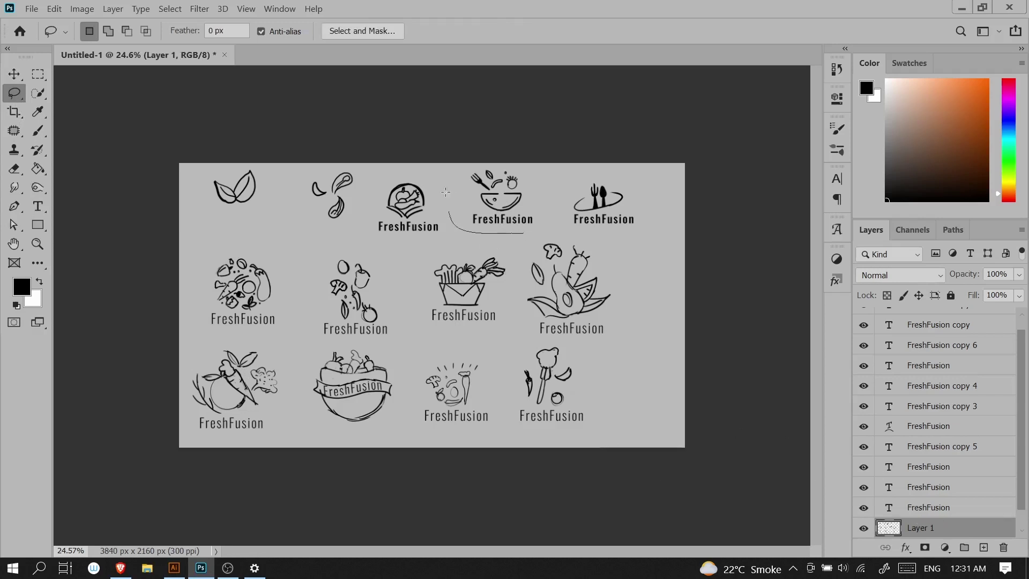
mouse_move(444, 184)
left_mouse_down()
mouse_move(480, 161)
mouse_move(540, 177)
left_mouse_up()
left_click_drag(529, 231, 530, 231)
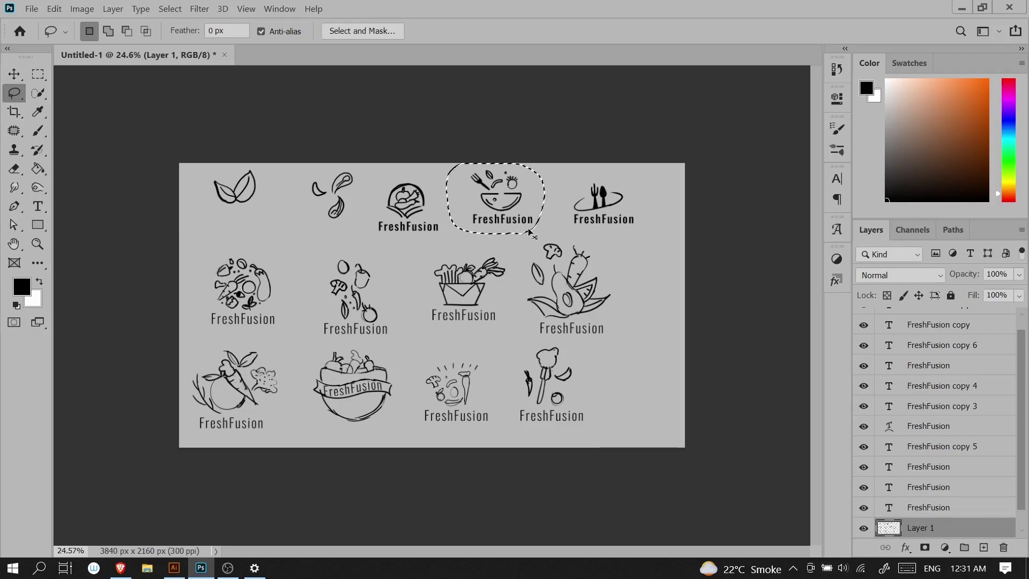
- Paste the bowl-and-fork sketch into the Illustrator document and enlarge it around the artboard's centre
key("alt")
key("alt+Tab")
key("ctrl")
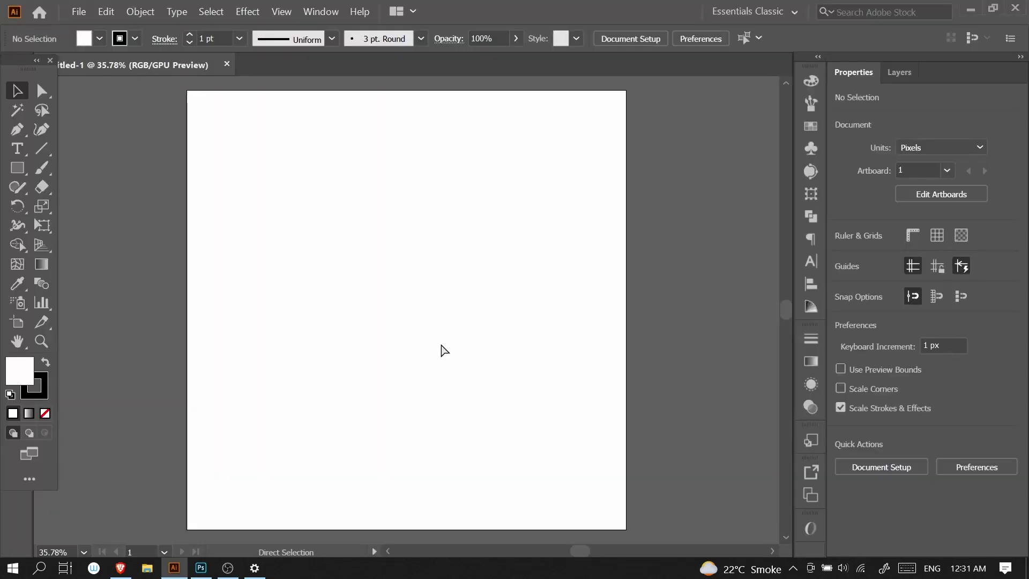
key("ctrl+v")
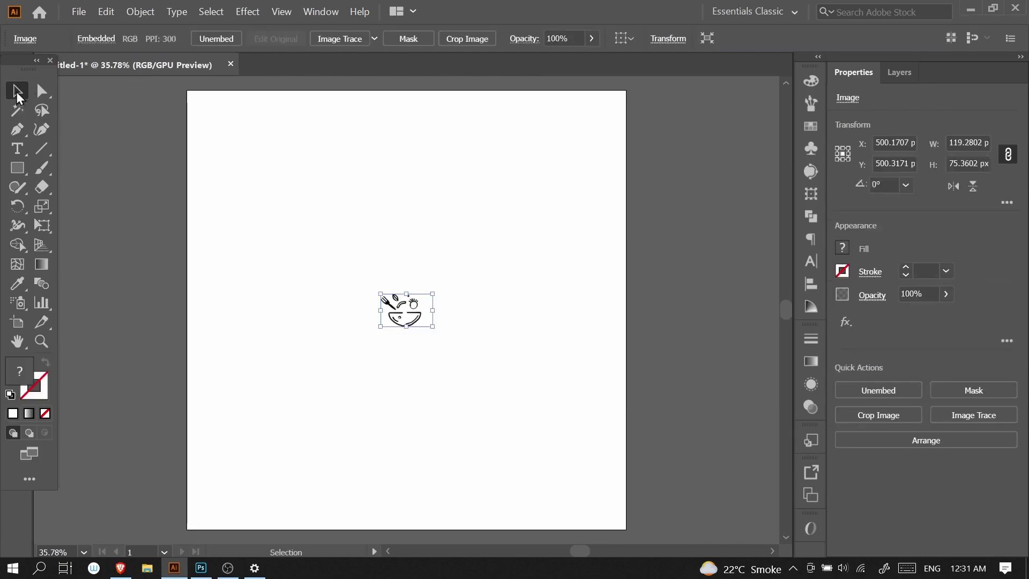
left_click_drag(458, 342, 554, 404)
left_click(609, 363)
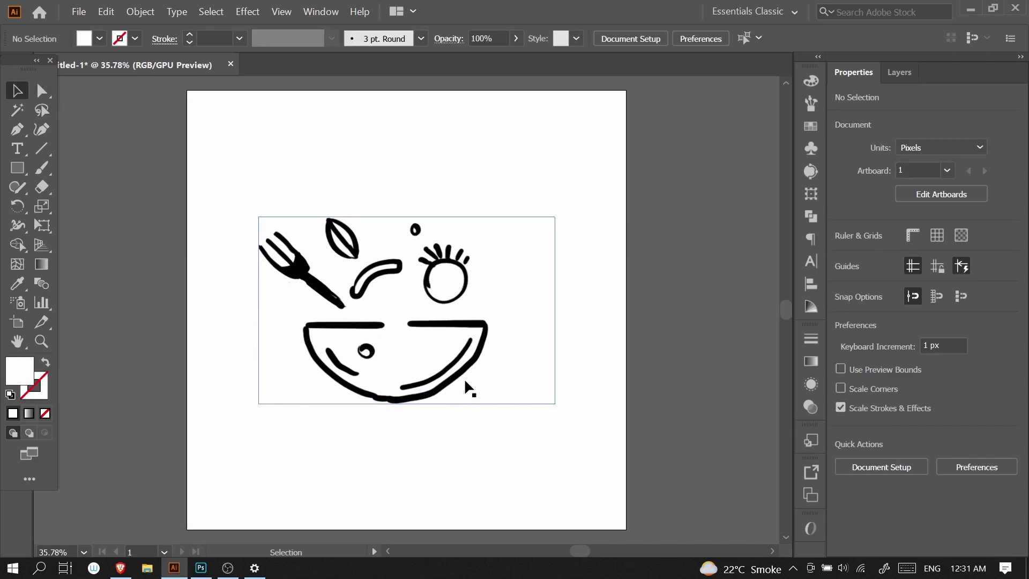
- Draw a circle with the Ellipse tool over the sketched bowl, matching its full width
key("space")
left_click_drag(425, 408, 420, 370)
left_click(19, 172)
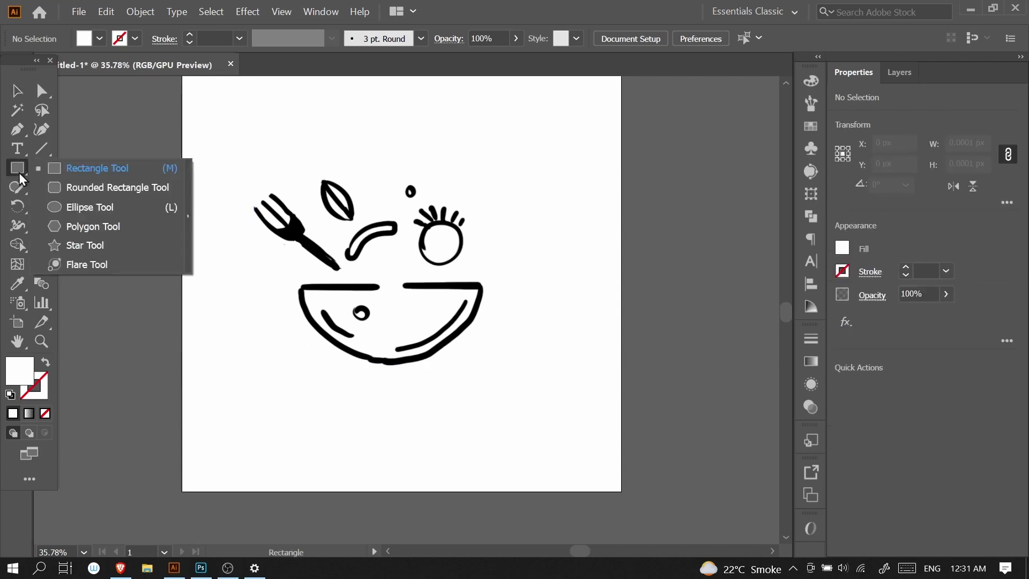
left_click(119, 209)
left_click_drag(290, 189, 459, 380)
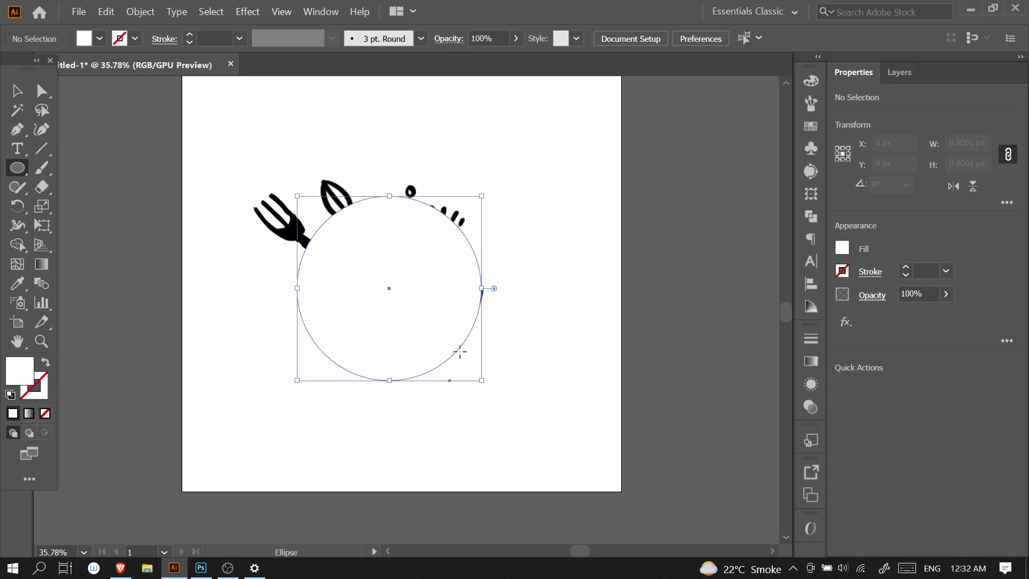
- Draw a rectangle about 754 by 322 px covering the circle's upper half down to its centre line
left_click(18, 167)
left_click(113, 172)
left_click_drag(222, 147, 552, 288)
- Subtract the rectangle from the circle with Minus Front and move the resulting half circle below the sketched bowl
key("v")
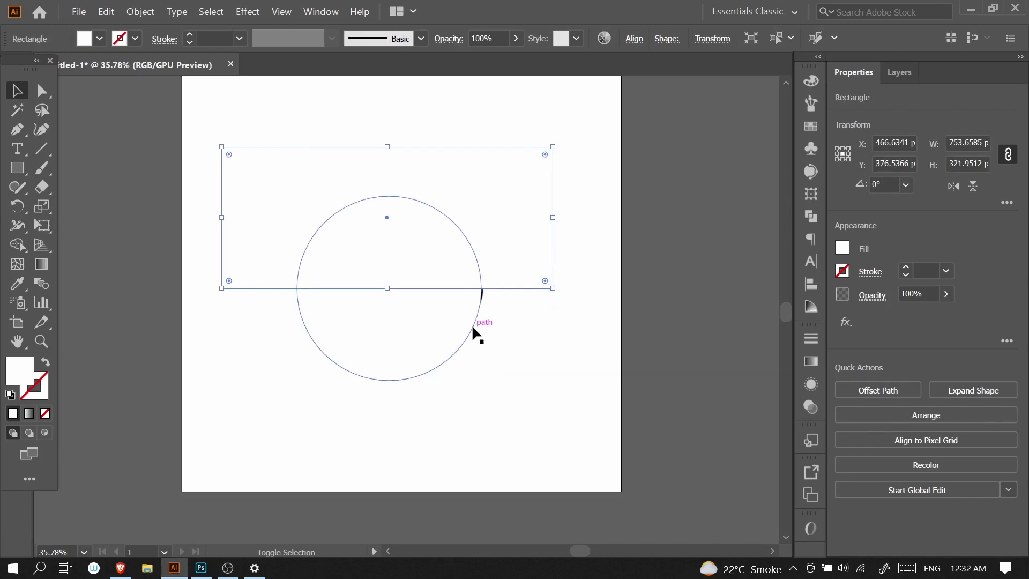
left_click(474, 329, "shift")
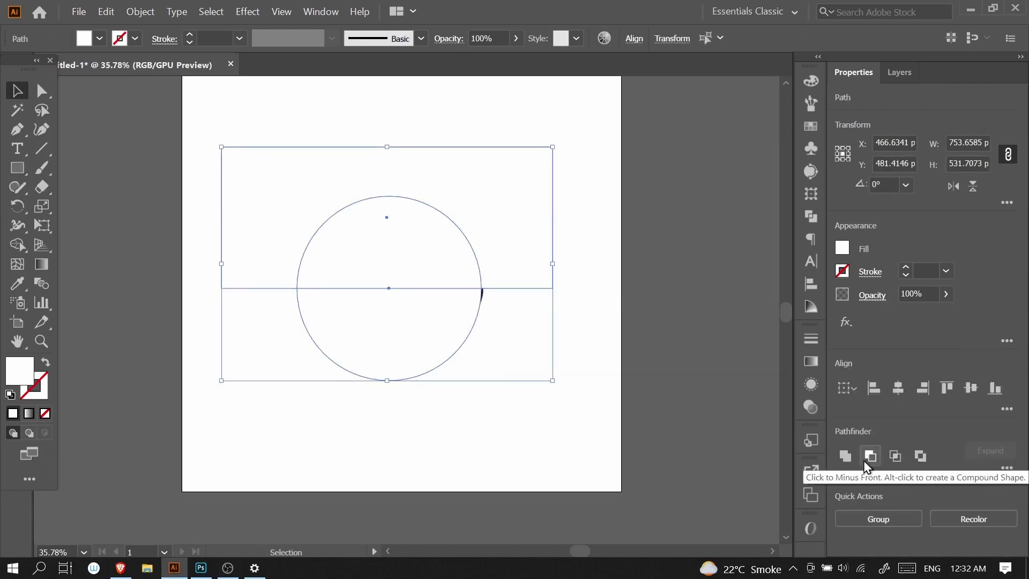
left_click(320, 12)
left_click(533, 421)
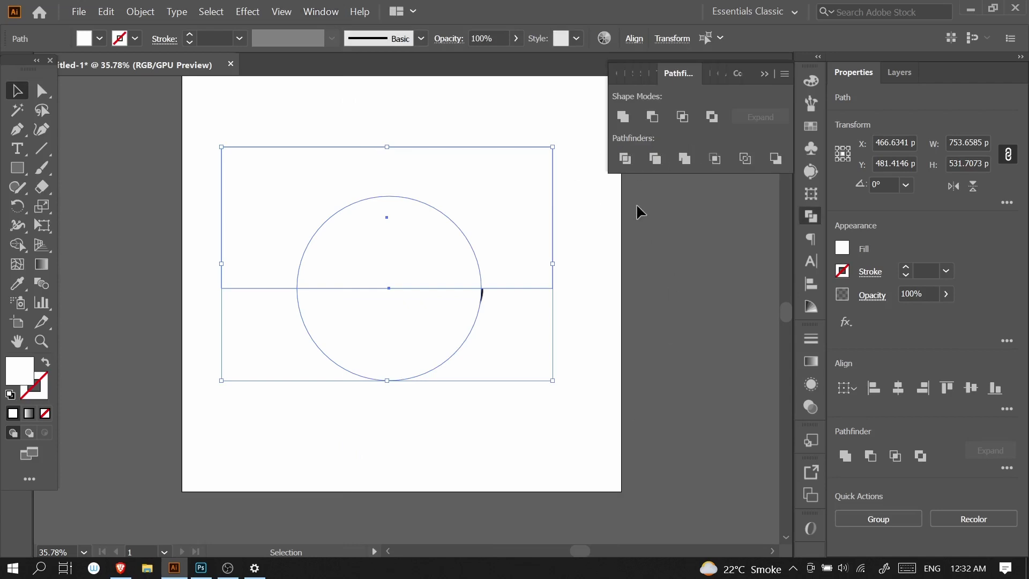
left_click(654, 122)
left_click(765, 75)
left_click_drag(453, 343, 465, 485)
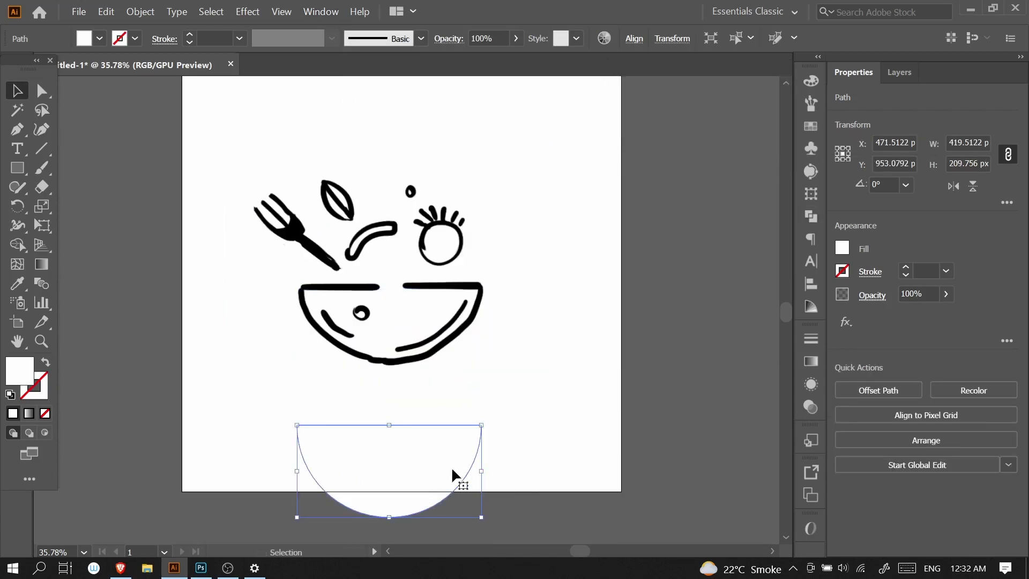
- Sample the sketch's black for the half circle, make it the stroke with no fill, and place the shape beneath the bowl sketch
key("i")
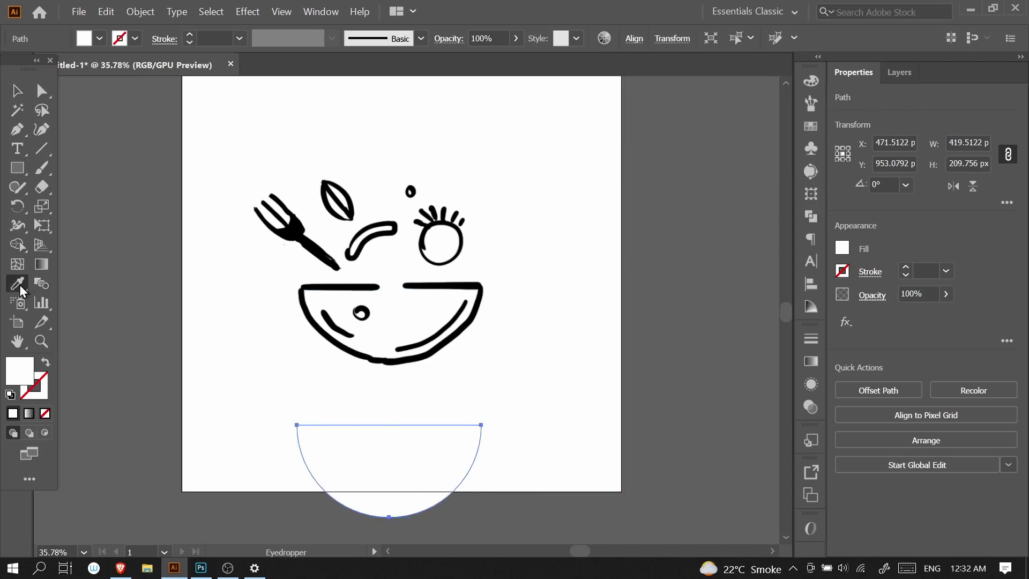
left_click(21, 289)
left_click(474, 285)
left_click(17, 91)
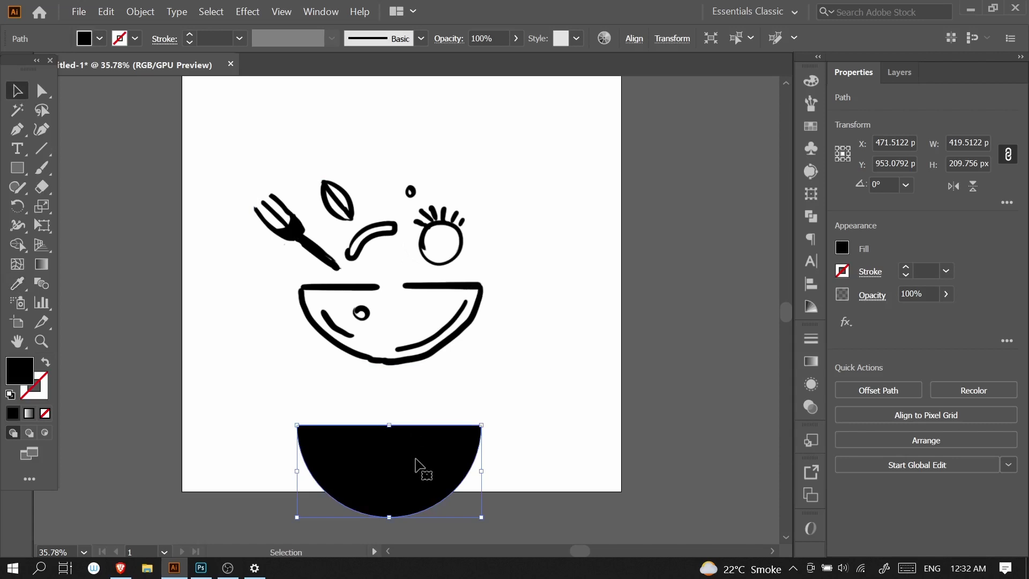
key("shift+x")
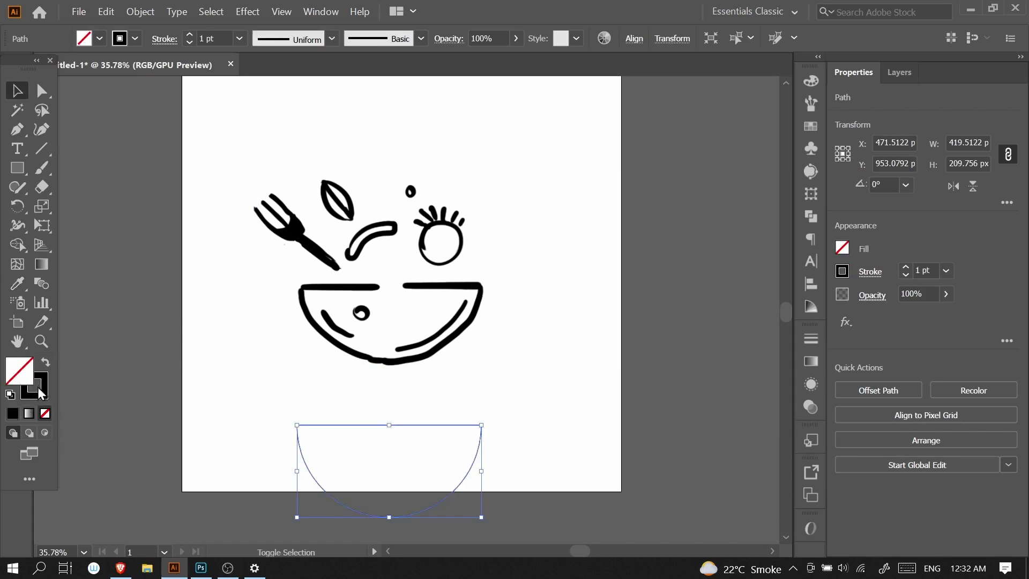
left_click_drag(421, 424, 345, 384)
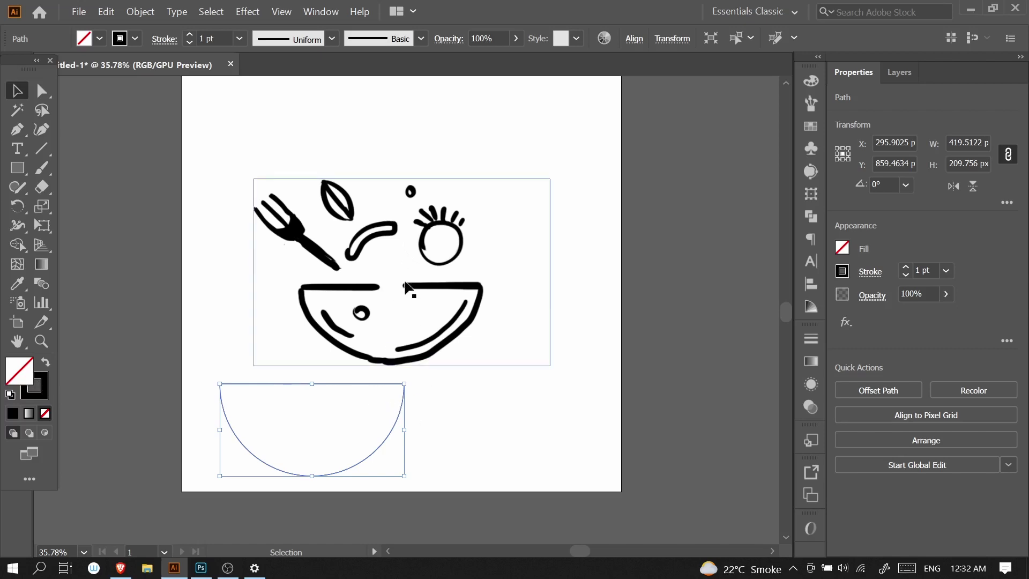
left_click_drag(395, 427, 479, 421)
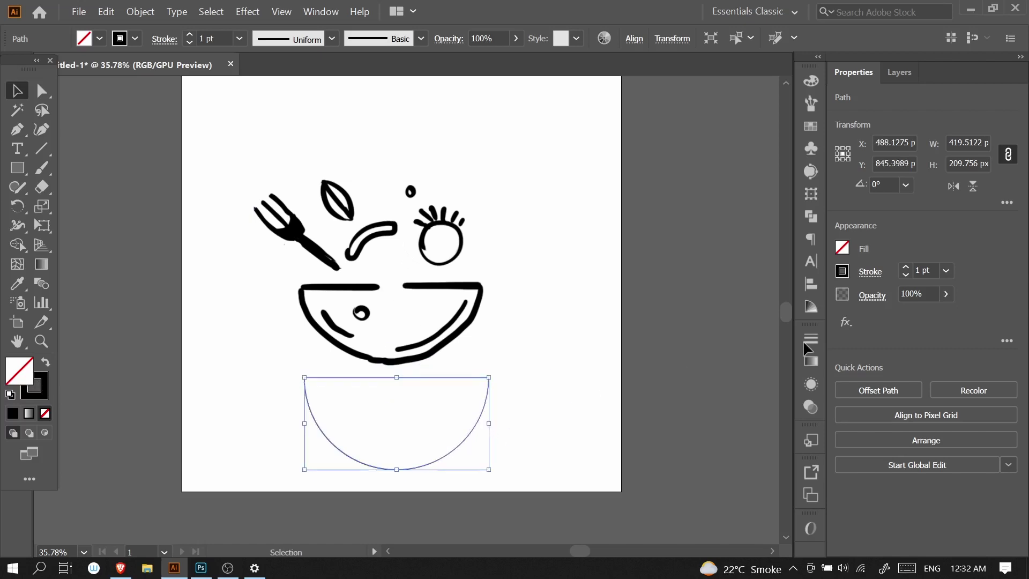
- Raise the half circle's stroke weight to 5 pt and scale the shape down to about 325 by 162 px
left_click(906, 267)
left_click(905, 268)
left_click(906, 267)
left_click(905, 268)
left_click_drag(491, 468, 467, 459)
- Draw a square about 73 px wide over the middle of the half circle's straight edge and give it a black fill without stroke
left_click(17, 168)
left_click(107, 169)
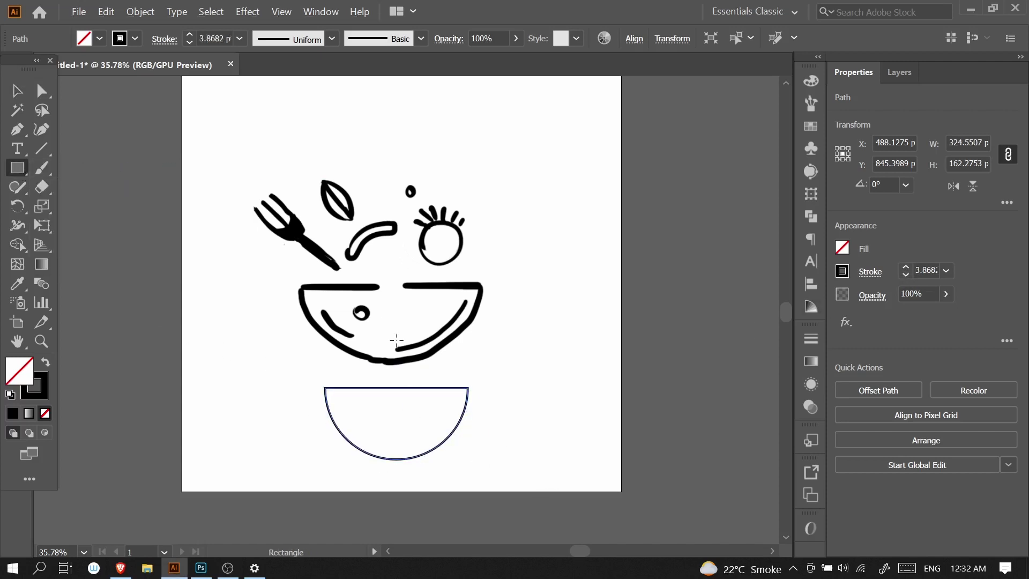
left_click_drag(382, 376, 415, 410)
left_click(18, 98)
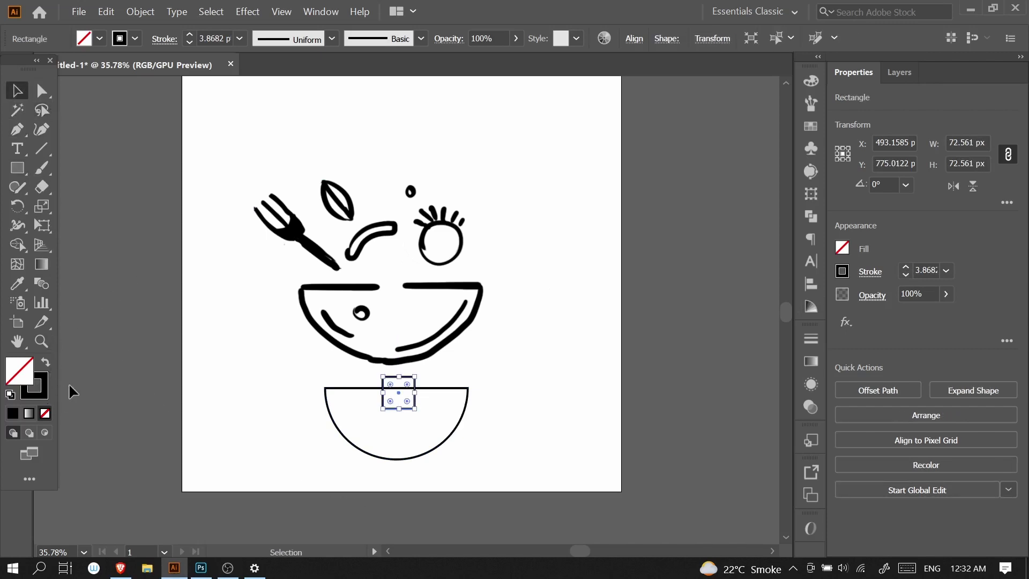
left_click(46, 362)
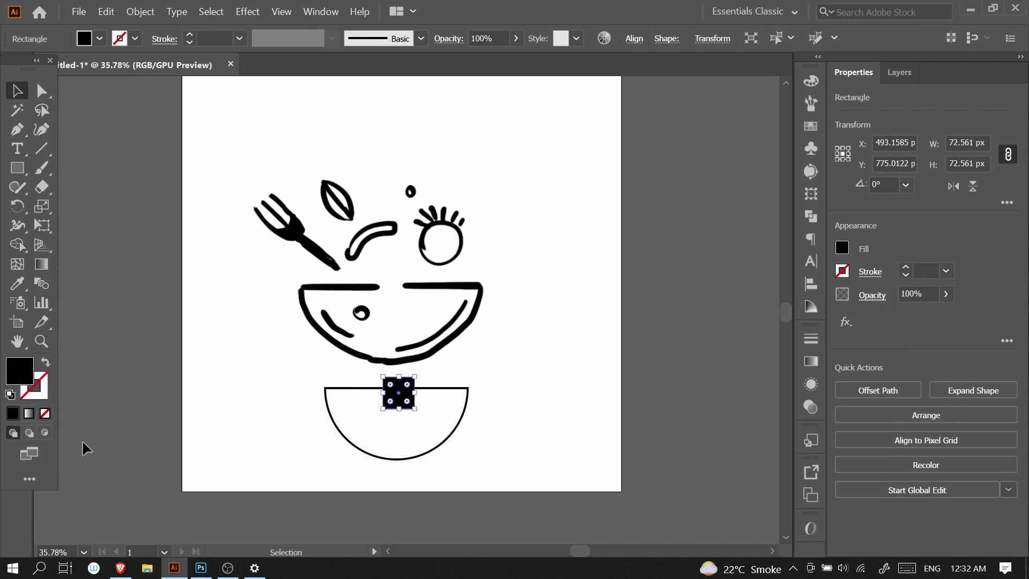
- Expand the half circle's appearance and convert its outline to a shape by expanding only the stroke
left_click(459, 422)
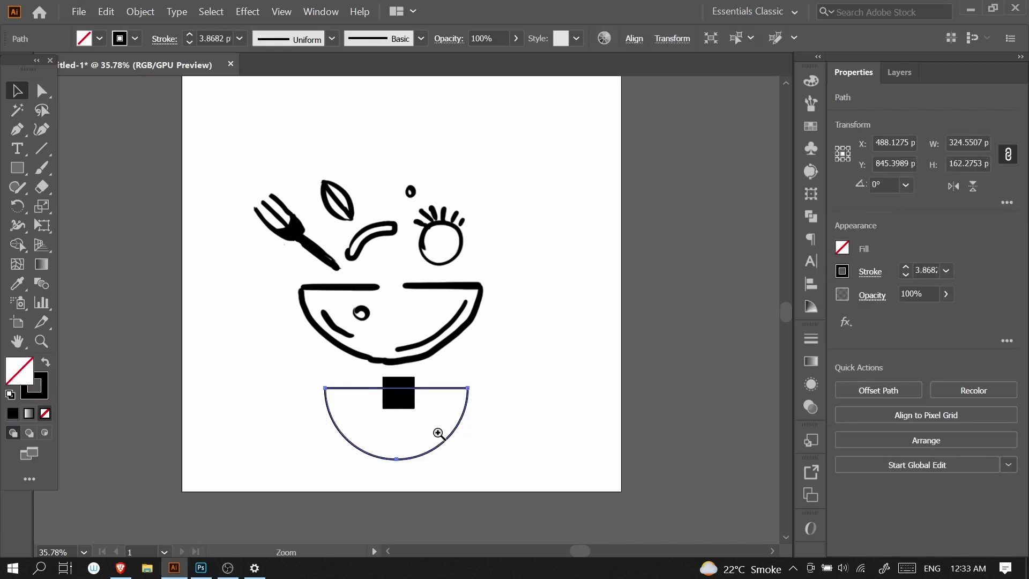
scroll(456, 425, "up", 1)
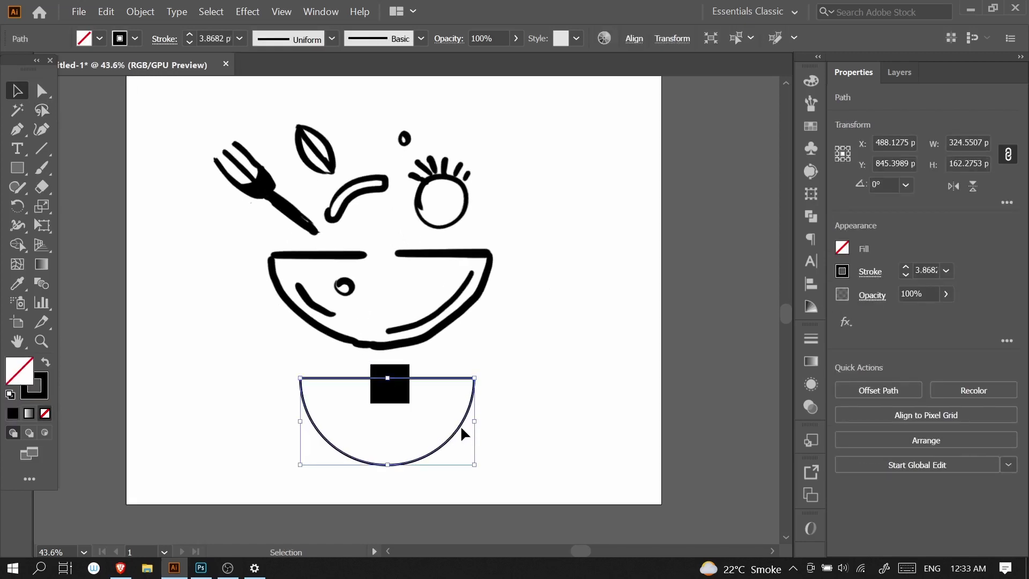
left_click(143, 16)
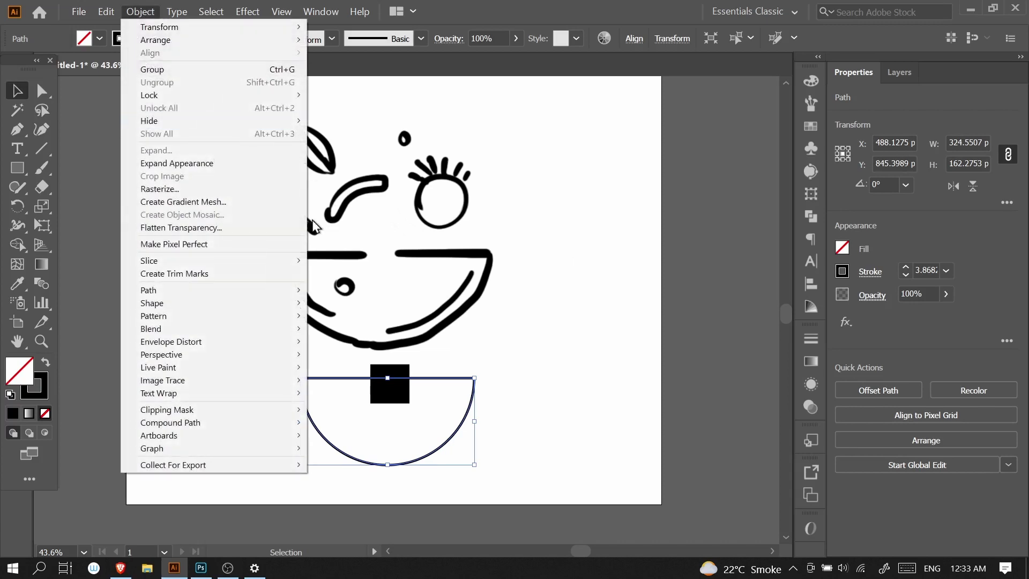
left_click(230, 163)
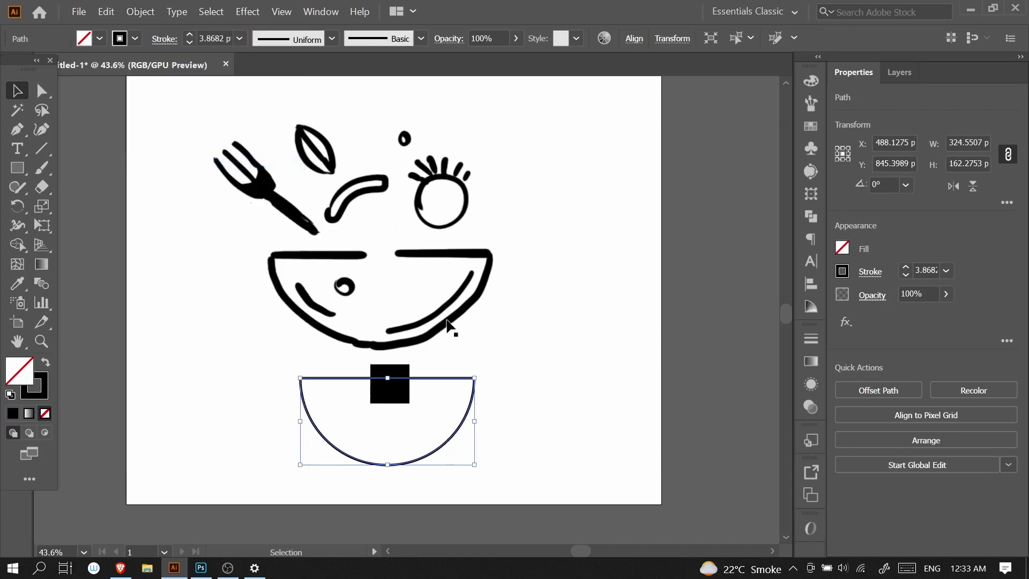
left_click(140, 12)
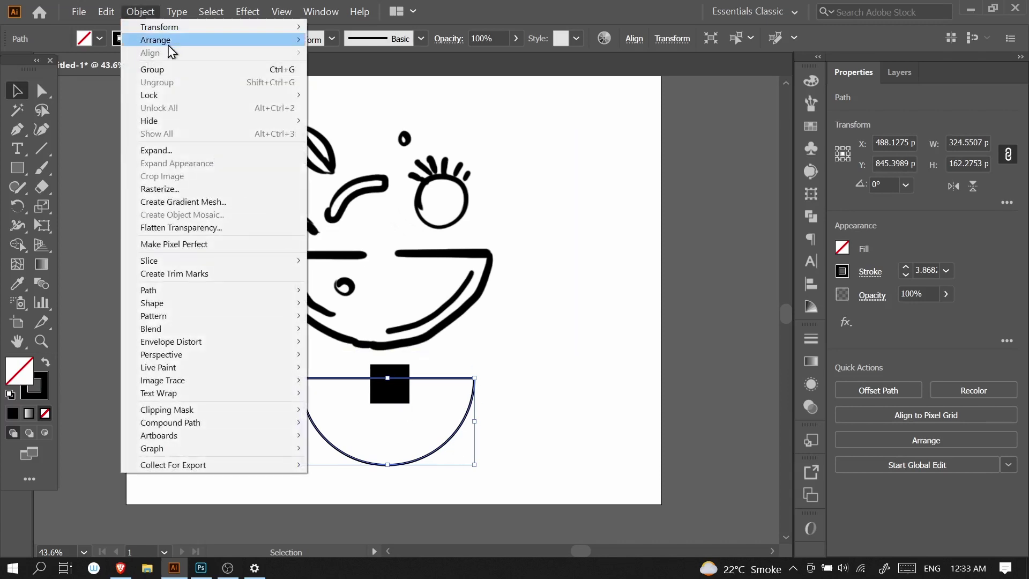
left_click(189, 151)
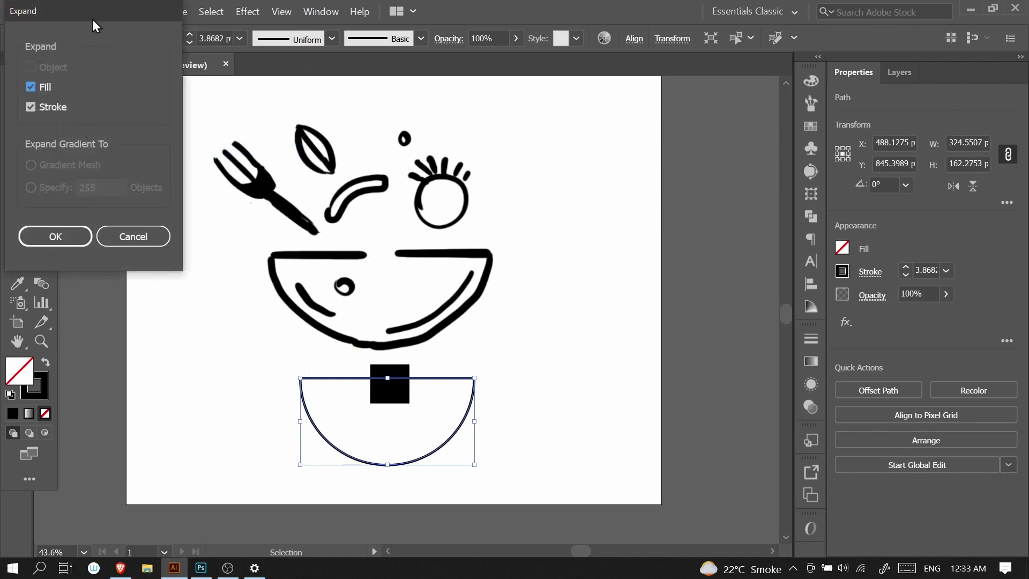
left_click_drag(94, 20, 175, 53)
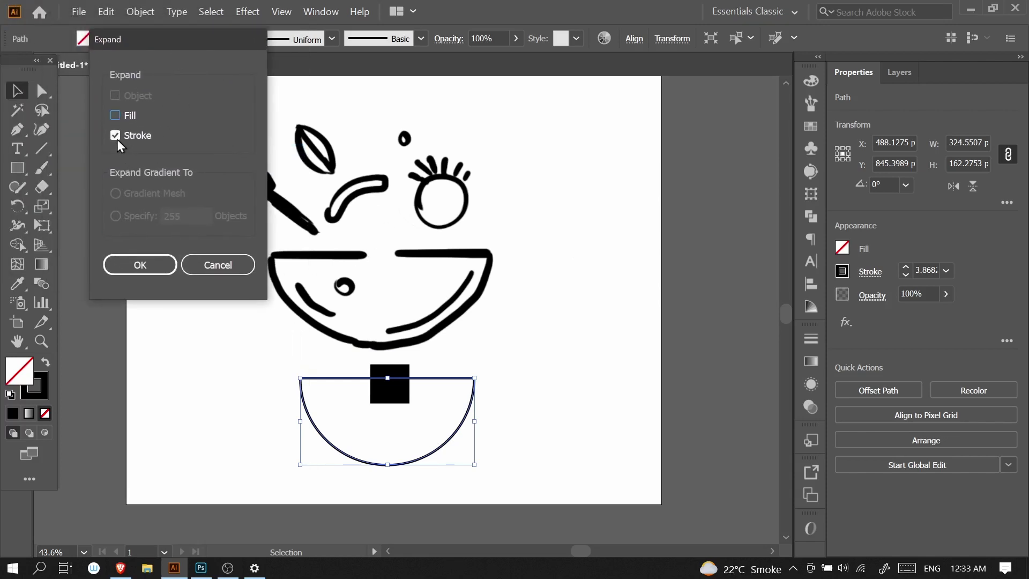
left_click(150, 266)
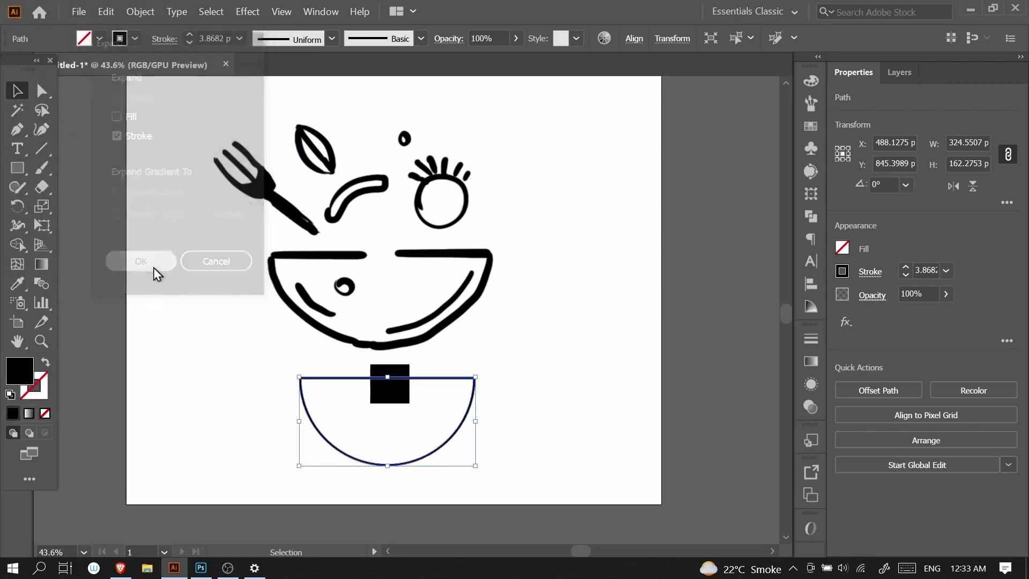
- Select the expanded half circle together with the black square and align their horizontal centres
left_click(536, 408)
left_click(470, 407)
key("ctrl+space")
left_click_drag(417, 427, 475, 394)
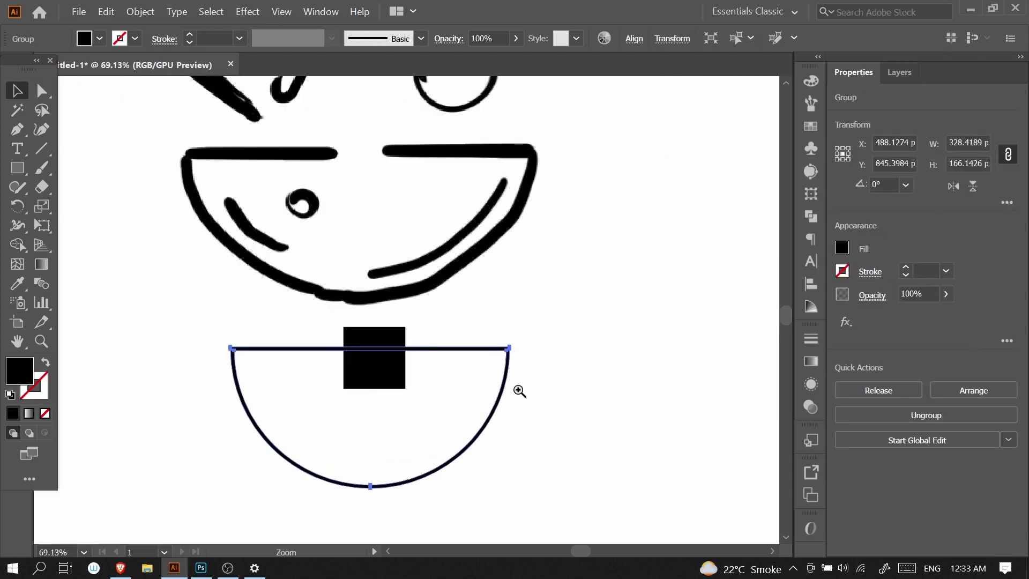
scroll(518, 392, "down", 3)
scroll(514, 393, "down", 1)
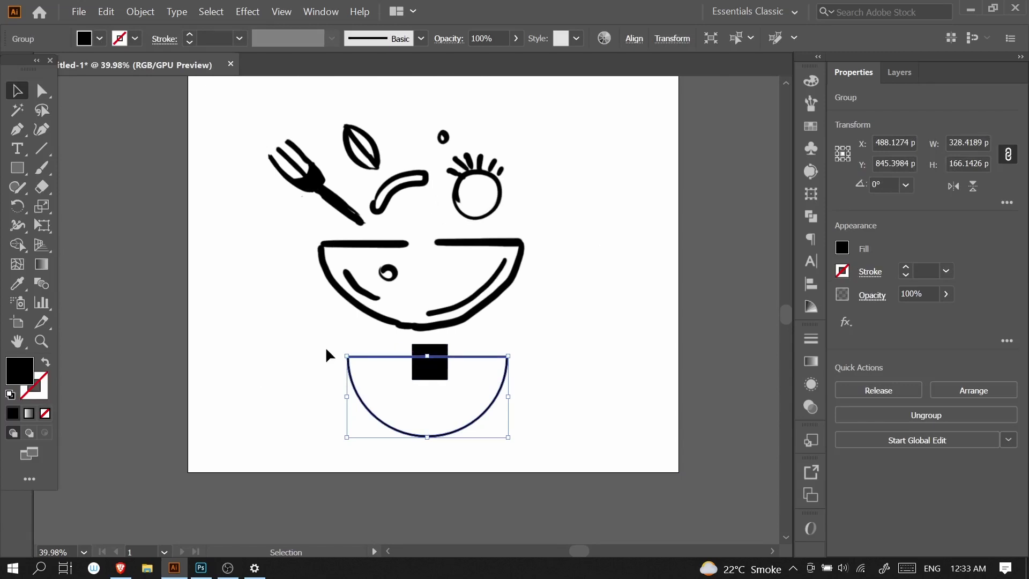
left_click_drag(327, 349, 527, 461)
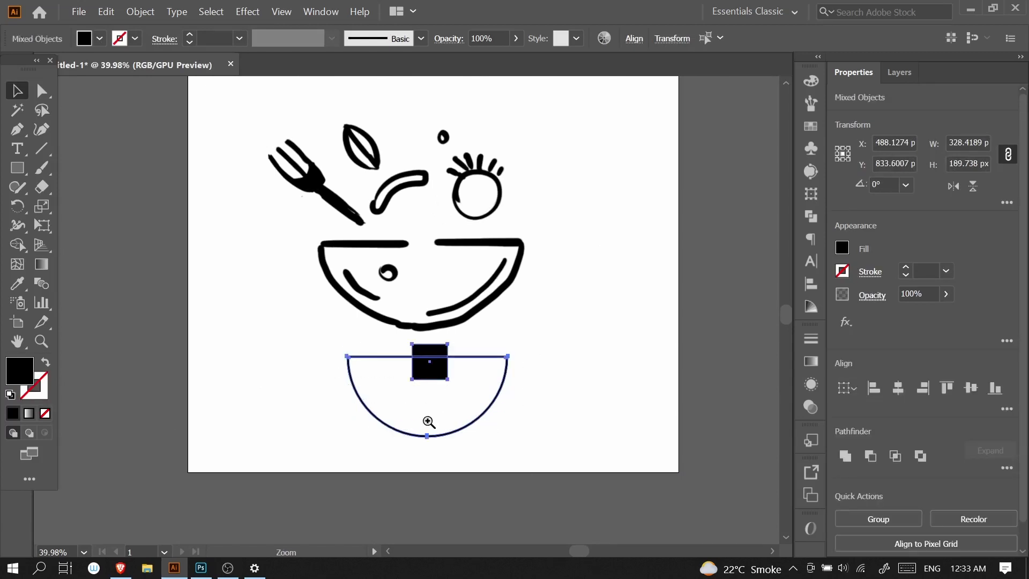
scroll(427, 423, "up", 1)
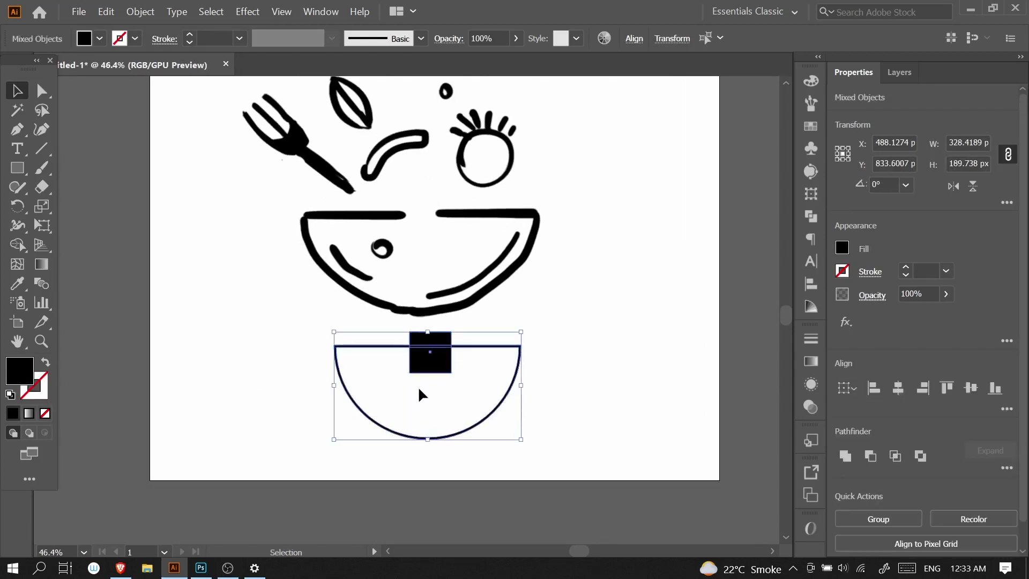
left_click(897, 387)
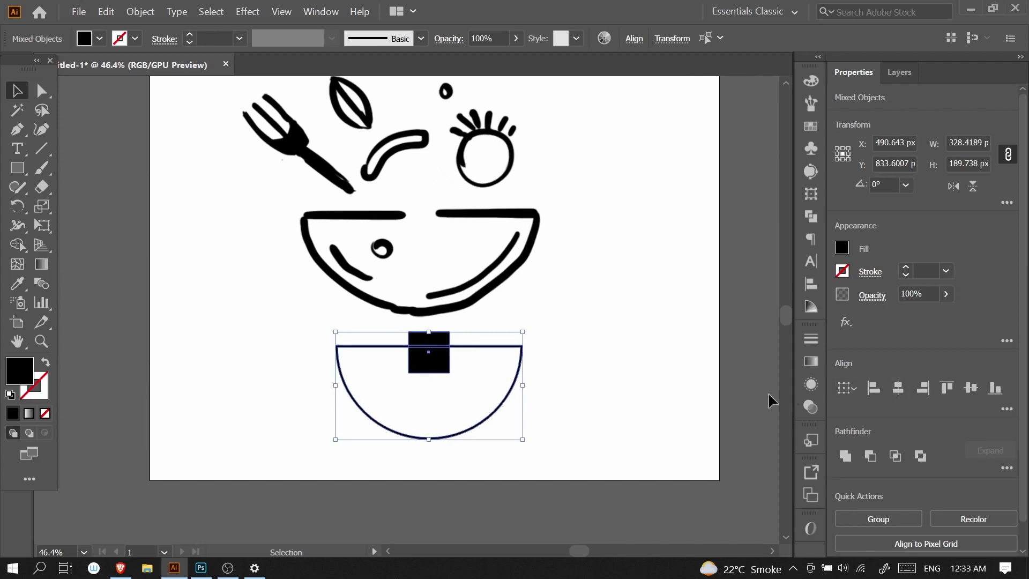
- Cut a gap in the middle of the half circle's rim with the Shape Builder tool, using the square, and remove the square
left_click(18, 245)
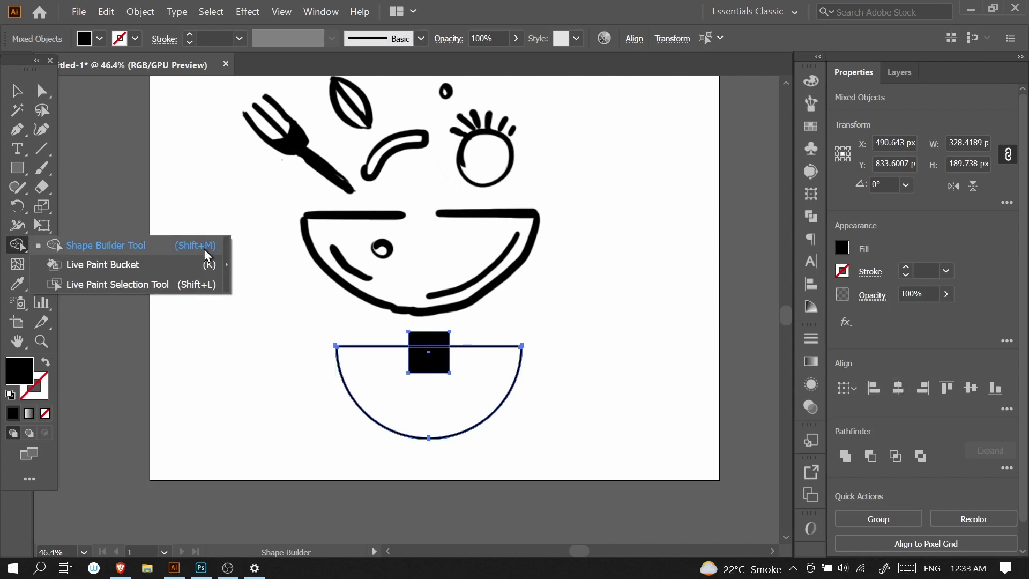
left_click(105, 245)
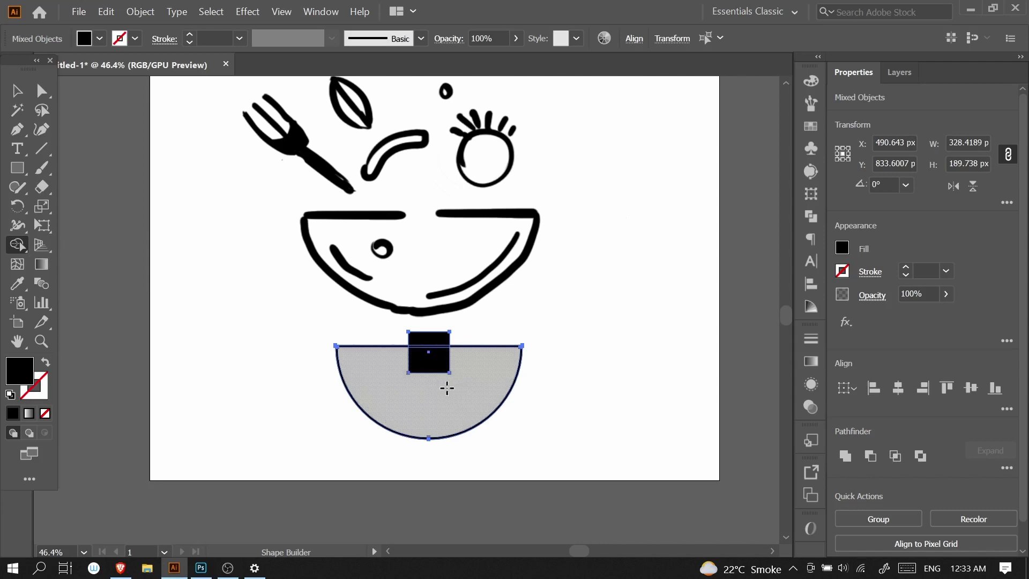
left_click_drag(389, 384, 408, 379)
left_click_drag(471, 381, 433, 391)
scroll(434, 392, "down", 1)
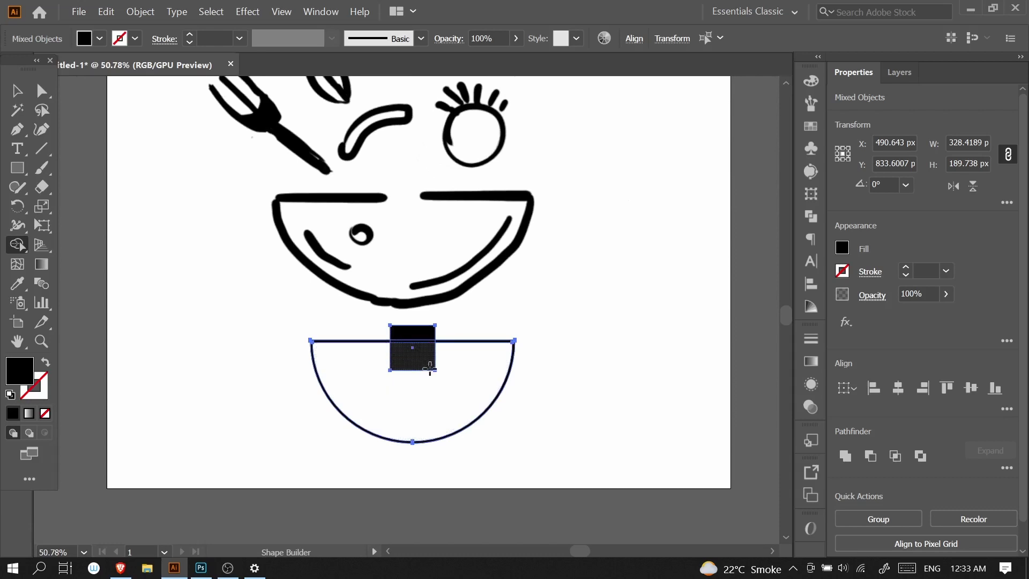
scroll(430, 368, "down", 1)
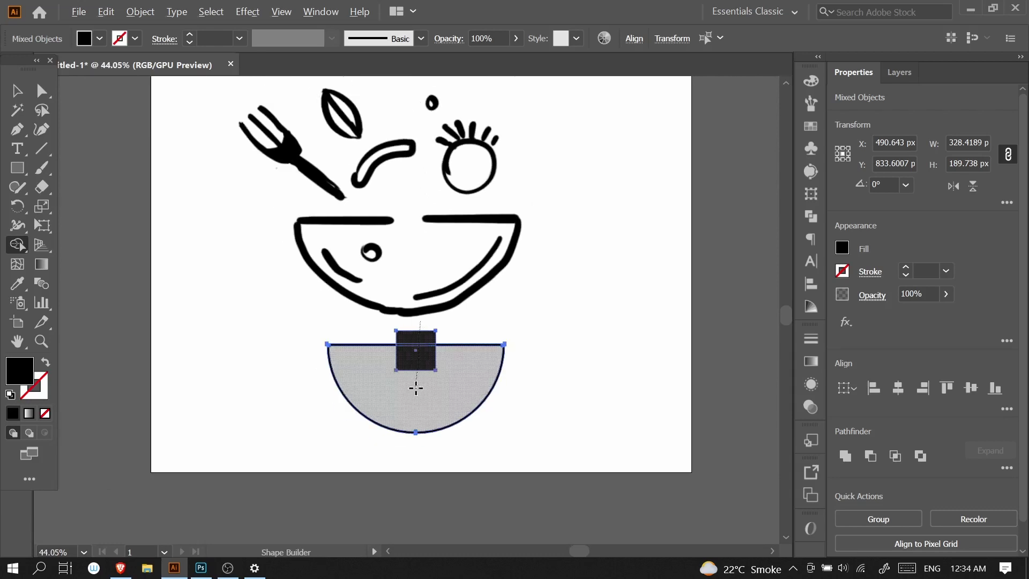
left_click_drag(415, 388, 418, 413)
left_click(17, 90)
mouse_move(426, 353)
left_mouse_down()
mouse_move(562, 349)
mouse_move(533, 358)
left_mouse_up()
- Select the two end anchor points of the rim segment right of the gap and fully round its corners
scroll(544, 197, "up", 3)
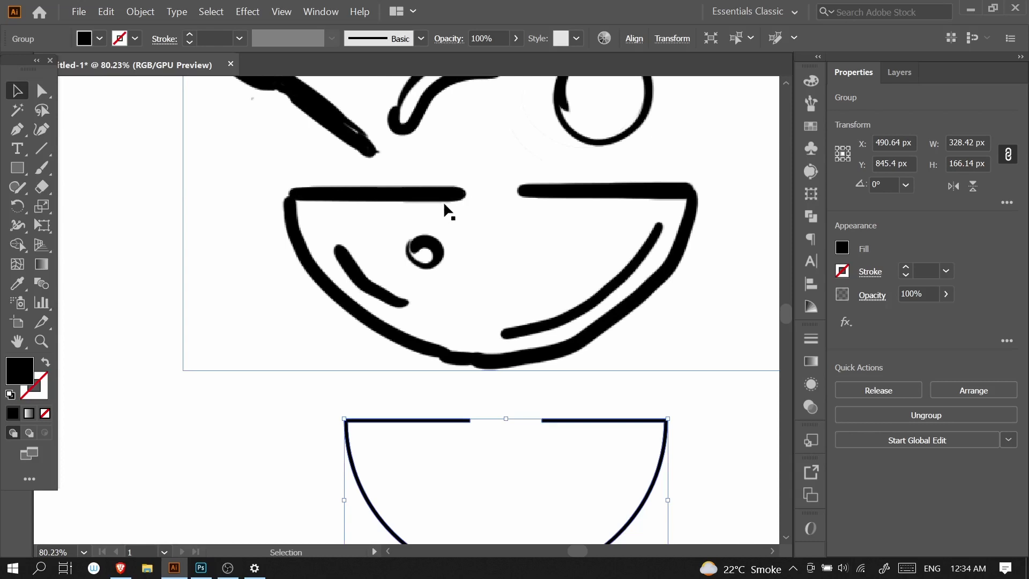
scroll(489, 361, "down", 1)
scroll(547, 321, "up", 5)
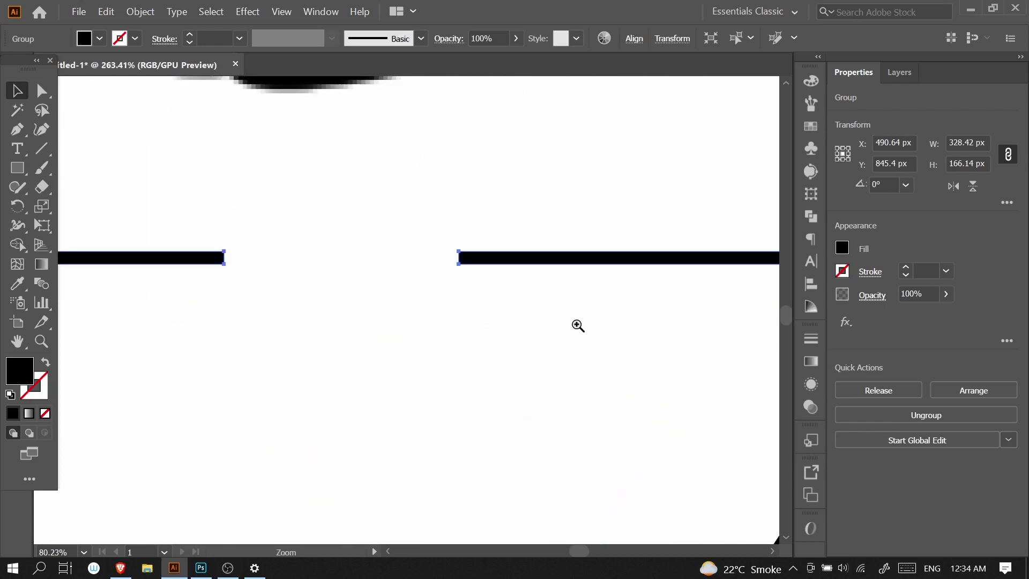
key("a")
left_click_drag(445, 236, 479, 285)
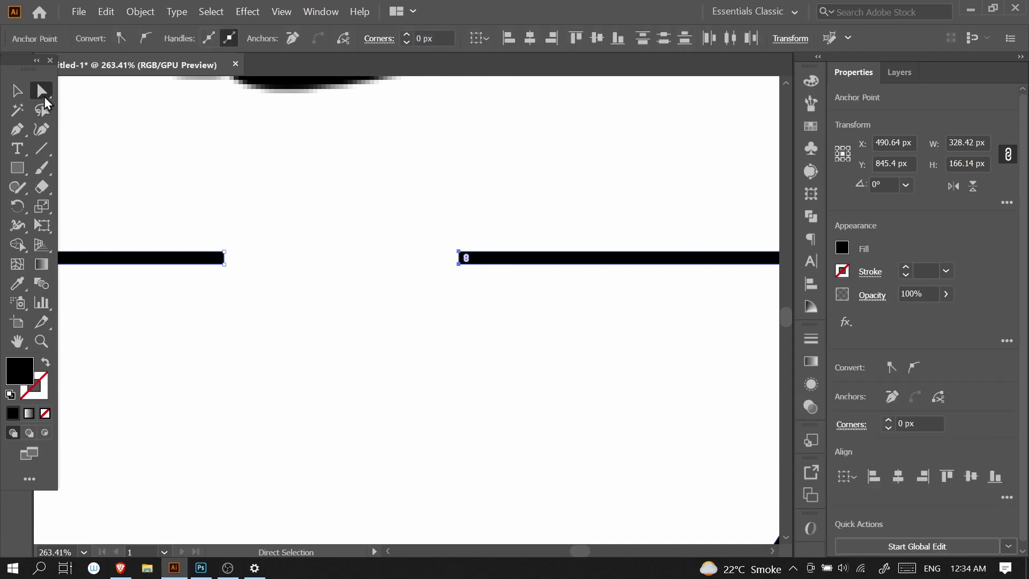
scroll(464, 262, "up", 5)
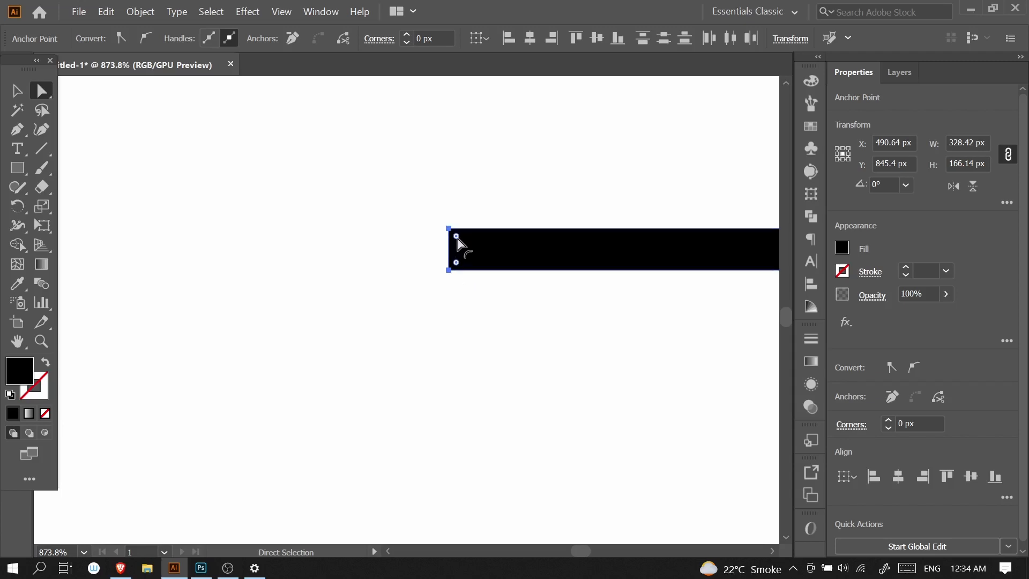
left_click_drag(456, 236, 420, 331)
- Fully round the end corners of the rim segment left of the gap and deselect the bowl
left_click_drag(294, 283, 438, 276)
left_click_drag(419, 232, 505, 312)
left_click_drag(453, 270, 491, 274)
scroll(347, 356, "down", 10)
key("v")
left_click(592, 303)
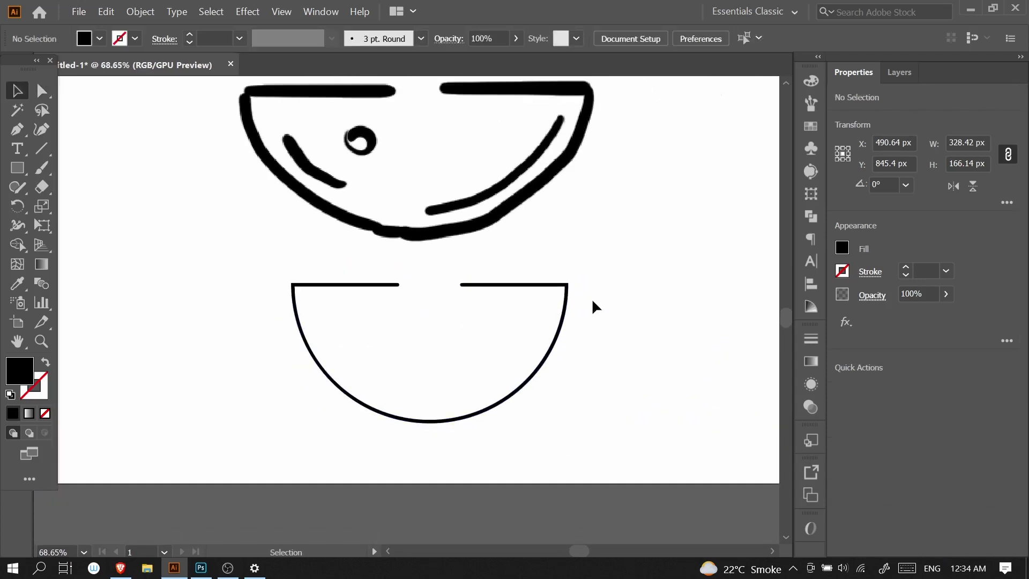
- Scale the vector bowl outline down proportionally below the sketch and deselect it
scroll(574, 309, "down", 2)
left_click(572, 308)
left_click_drag(574, 290, 548, 302)
left_click(596, 342)
scroll(597, 340, "down", 2)
left_click_drag(558, 346, 454, 386)
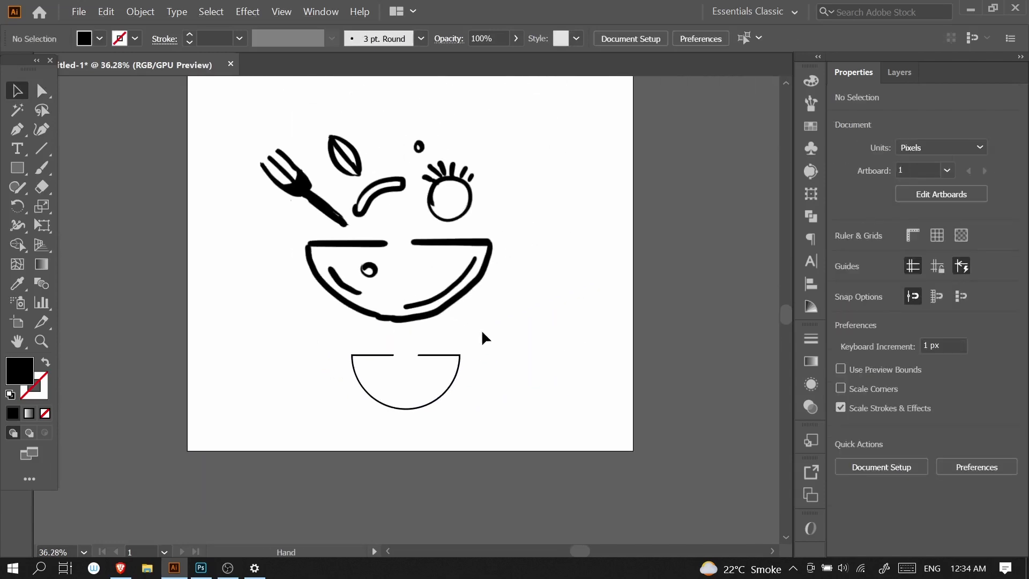
- Draw a circle about 112 px in diameter just above the right half of the vector bowl
left_click_drag(462, 295, 420, 256)
scroll(459, 353, "up", 1)
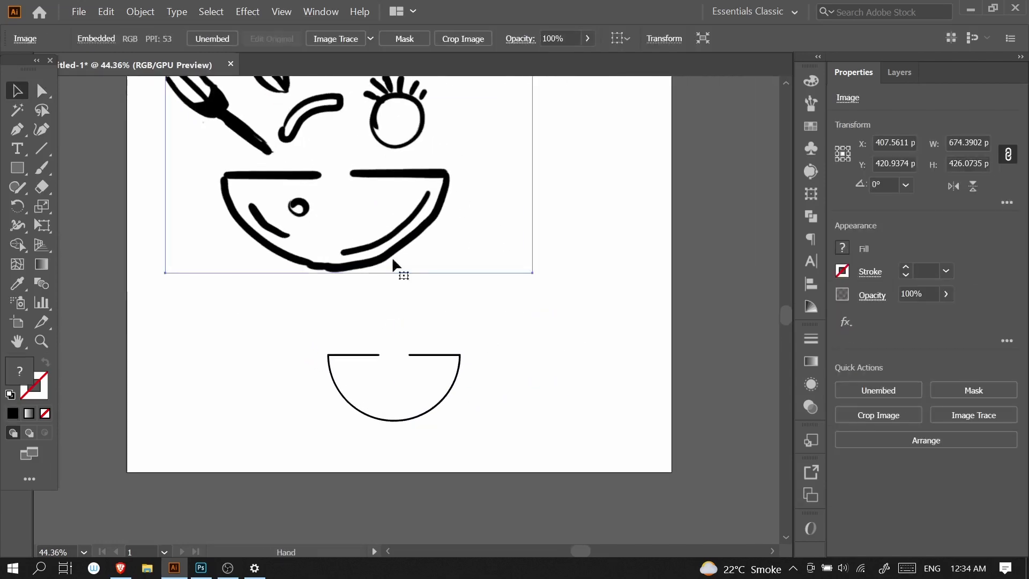
scroll(306, 217, "up", 3)
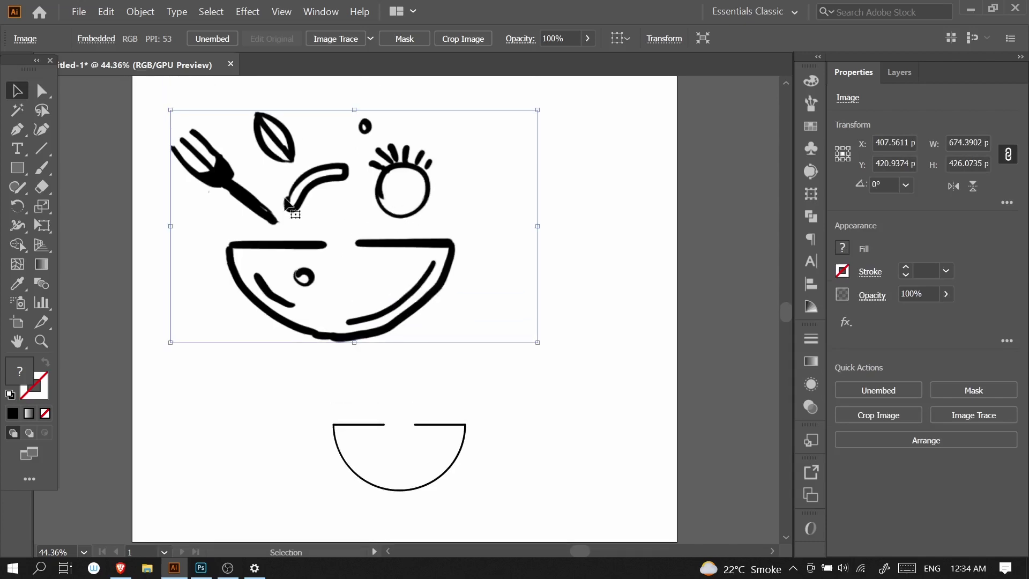
left_click(18, 167)
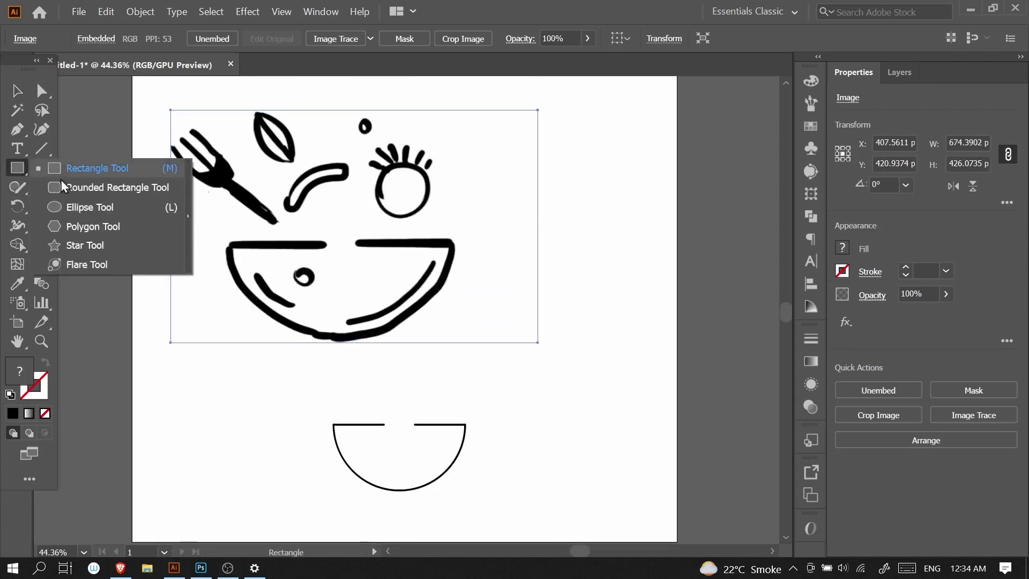
left_click(121, 210)
mouse_move(404, 190)
left_mouse_down()
mouse_move(431, 221)
mouse_move(449, 382)
left_mouse_up()
key("v")
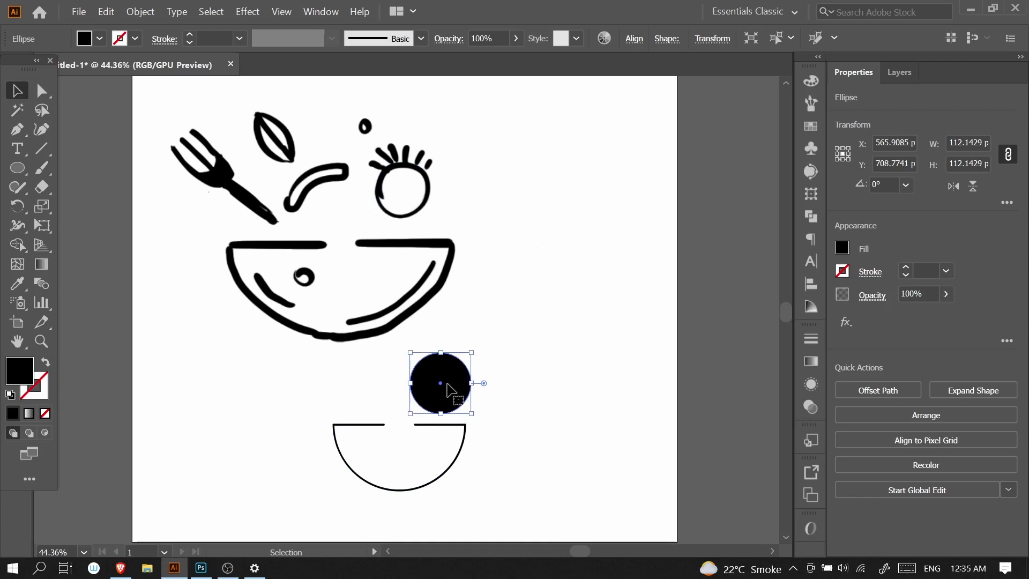
- Give the new circle a 3 pt black stroke with no fill and deselect it
left_click(45, 362)
scroll(503, 391, "up", 1)
left_click(905, 267)
left_click(905, 268)
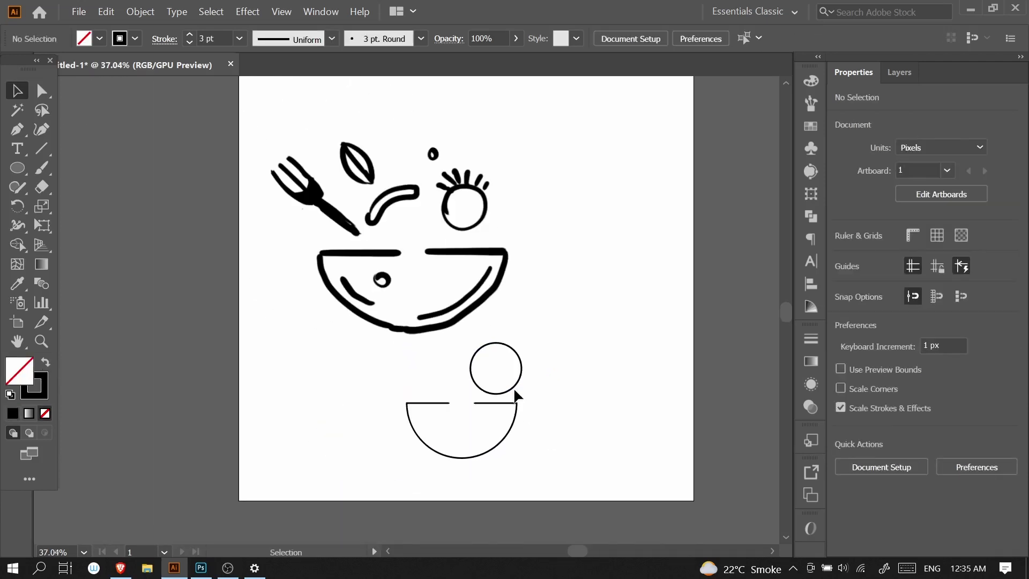
- Try three short Paintbrush lash strokes on top of the circle and undo them
key("b")
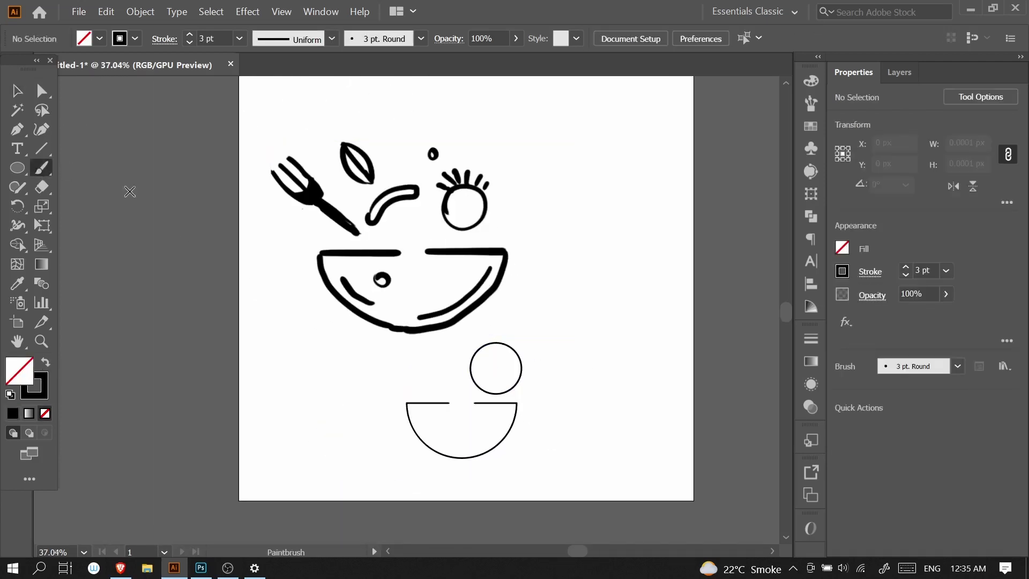
scroll(482, 350, "up", 2)
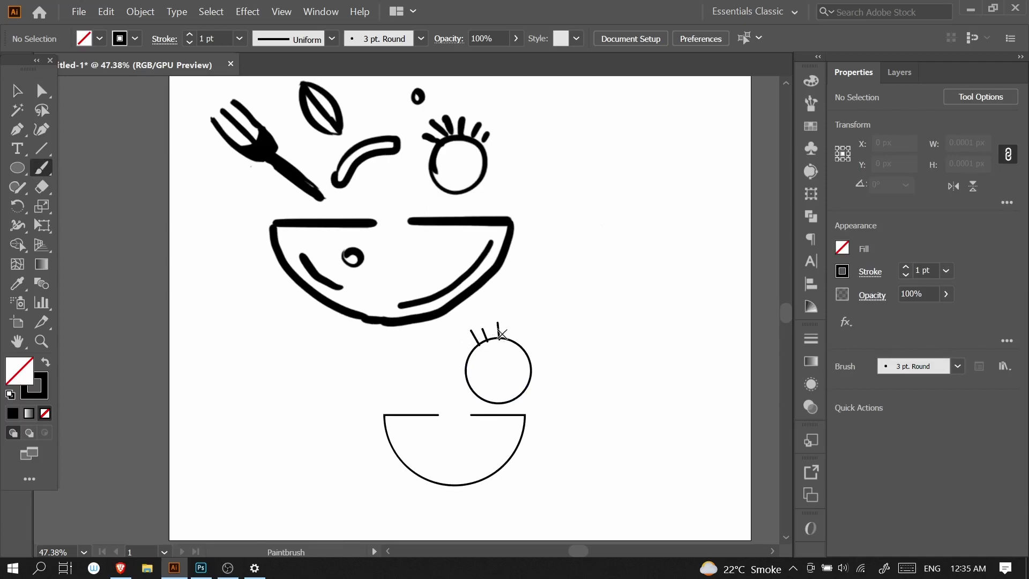
key("ctrl+z")
key("ctrl+z")
key("ctrl+z")
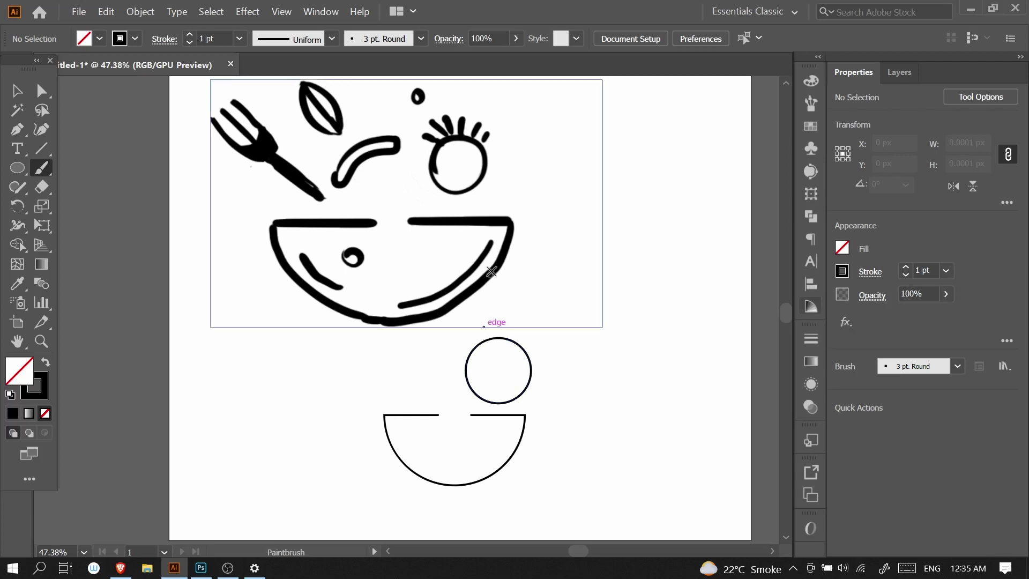
- Paint six short radiating lash strokes along the upper edge of the circle with the 3 pt. Round brush at 1 pt stroke
left_click_drag(495, 338, 493, 321)
left_click_drag(509, 339, 511, 322)
left_click_drag(517, 344, 525, 328)
left_click_drag(525, 352, 533, 340)
left_click_drag(476, 345, 468, 338)
key("v")
left_click_drag(579, 317, 575, 211)
left_click_drag(450, 308, 557, 377)
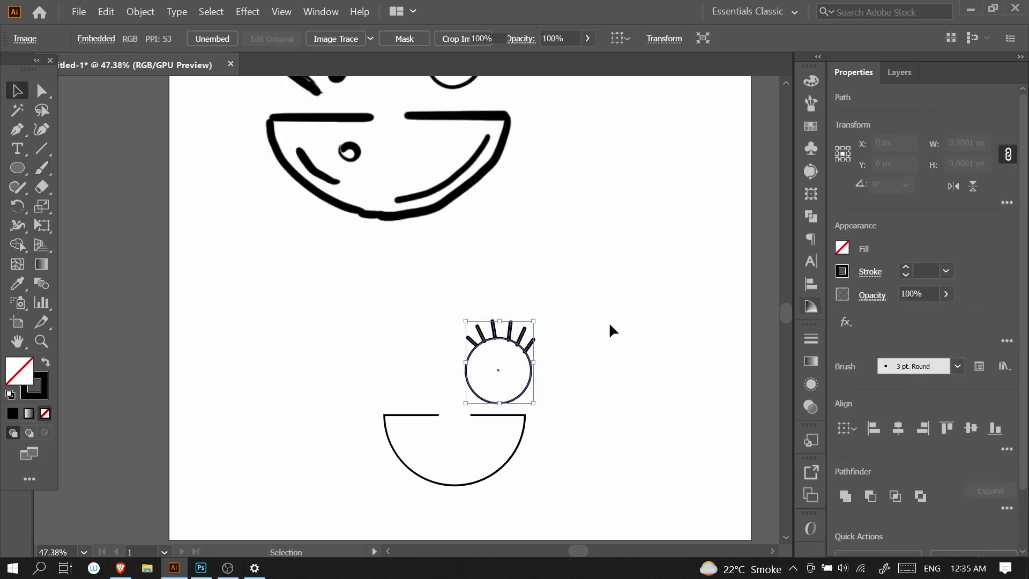
key("v")
- Paint over the sketch's curved shape with the Blob Brush and move the painted shape next to the vector circle, above the bowl
scroll(465, 299, "down", 2)
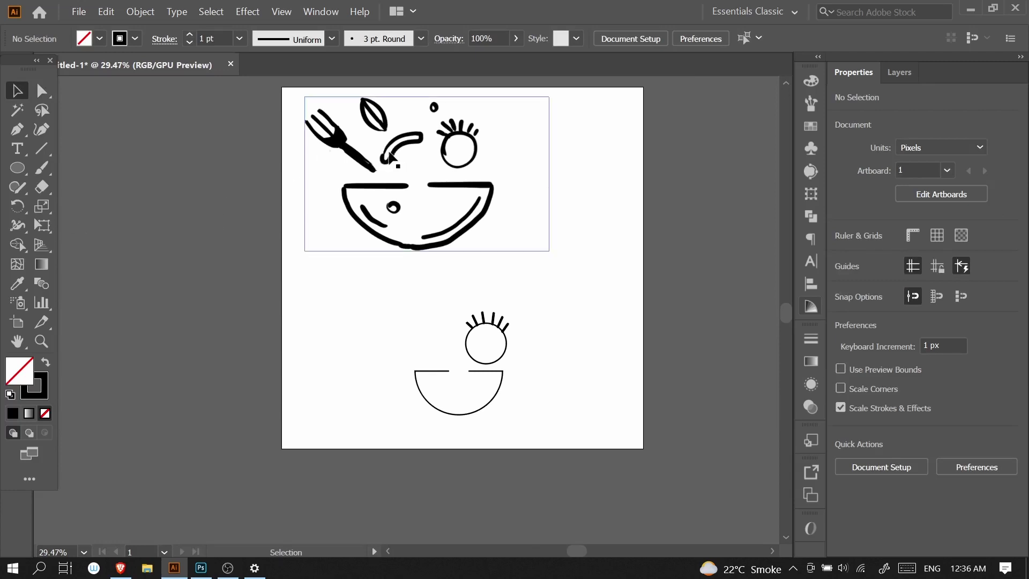
key("b")
left_click_drag(46, 177, 101, 183)
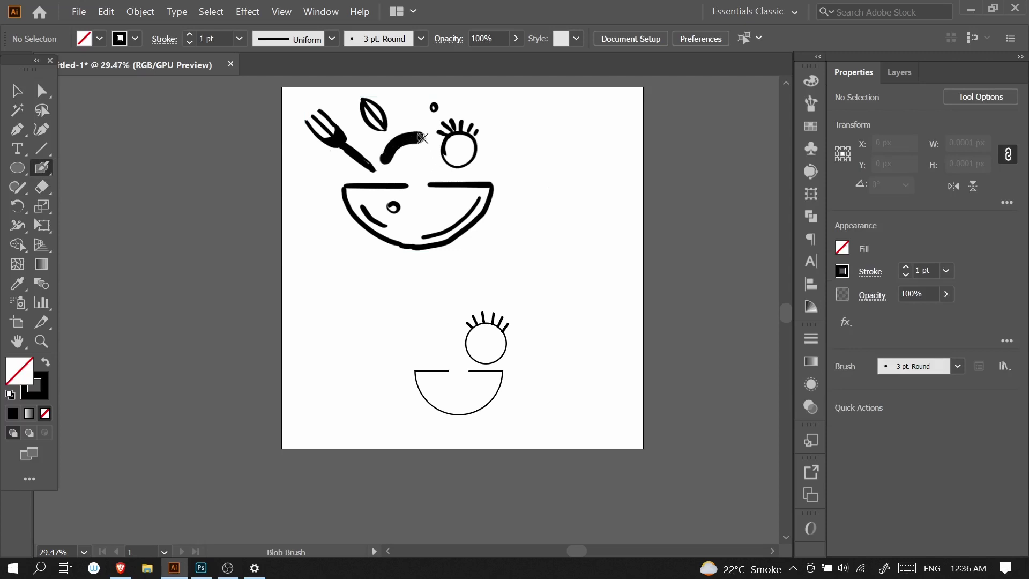
key("v")
left_click_drag(401, 148, 437, 317, "alt")
scroll(471, 330, "up", 1)
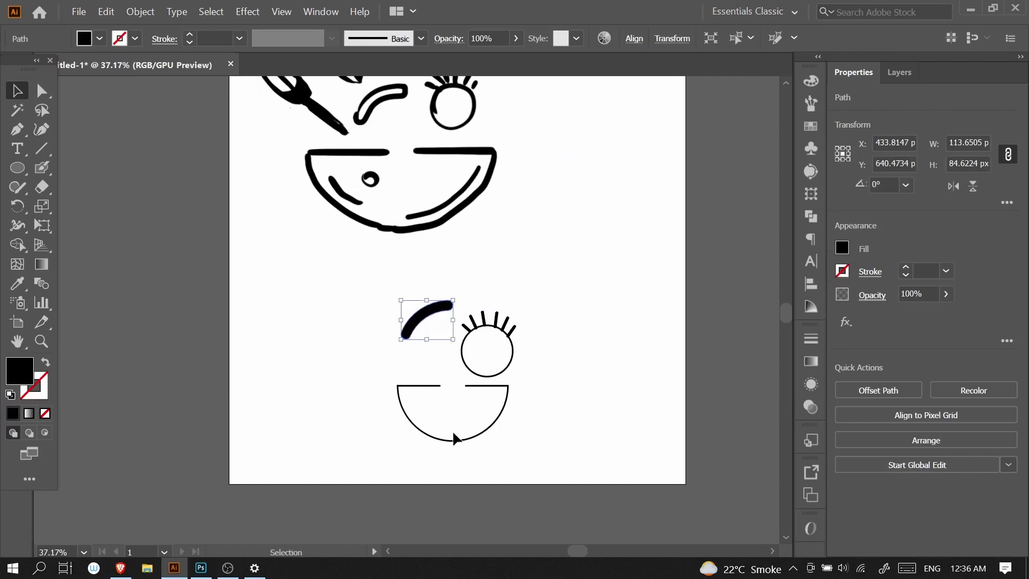
- Turn the curved shape into a 3 pt black outline without fill and nudge it closer to the circle
left_click(44, 376)
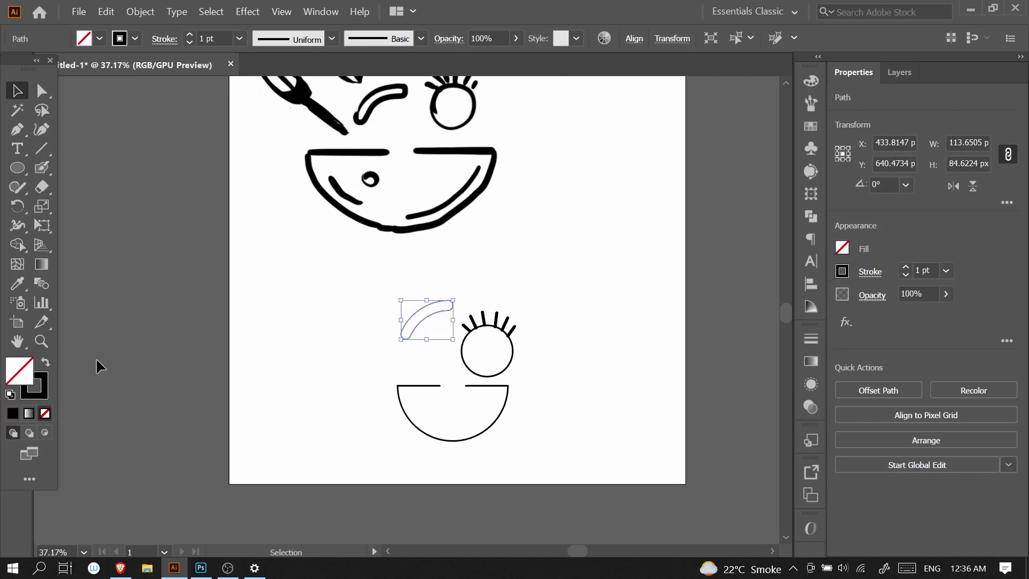
left_click(904, 268)
left_click(904, 267)
left_click(904, 268)
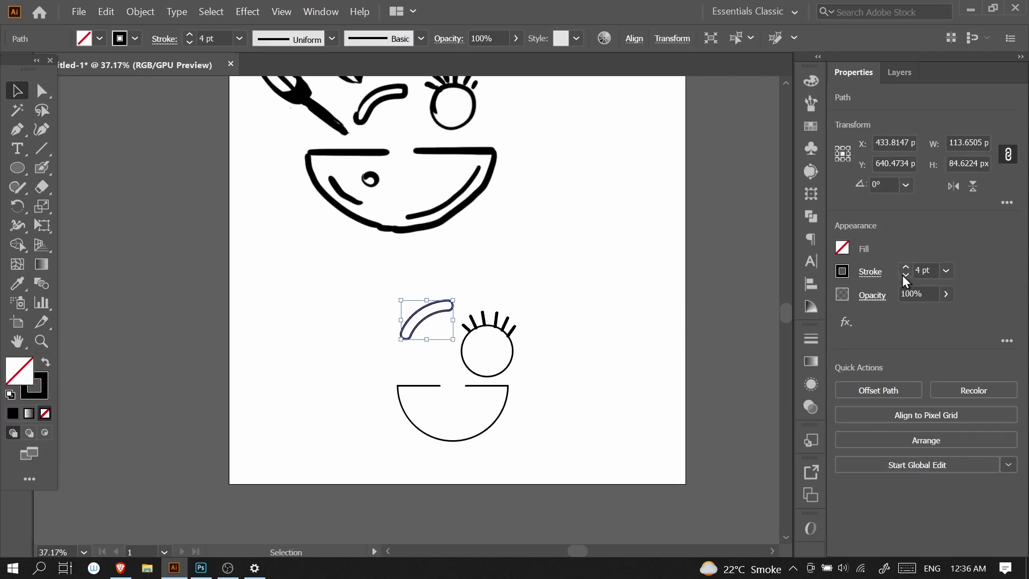
left_click_drag(611, 323, 526, 379)
left_click(595, 344)
left_click(369, 357)
left_click(907, 274)
left_click(619, 453)
scroll(619, 453, "down", 3)
left_click_drag(445, 382, 451, 378)
left_click(501, 321)
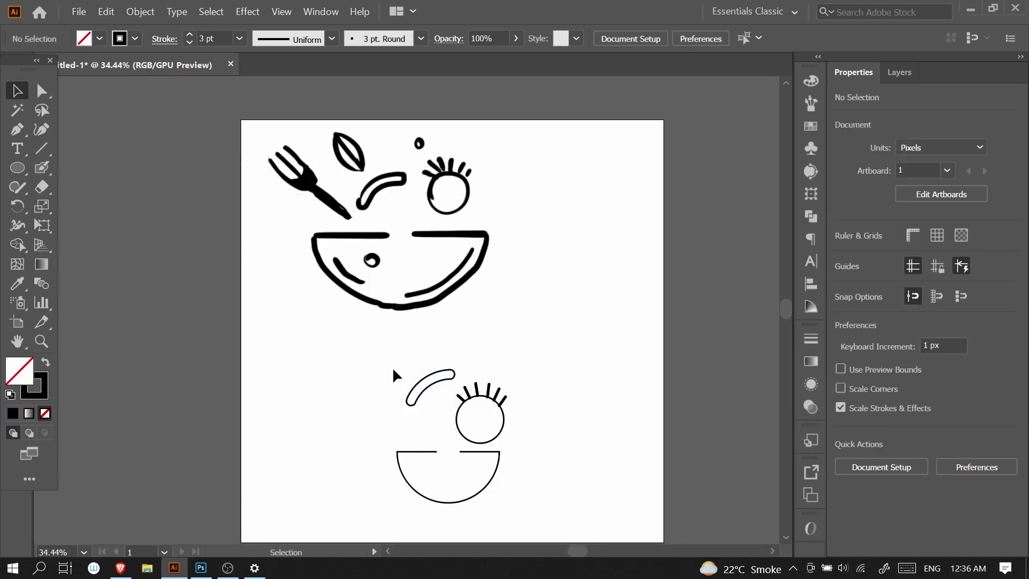
- Draw an upright ellipse about 86 by 166 px to the right of the sketch
key("b")
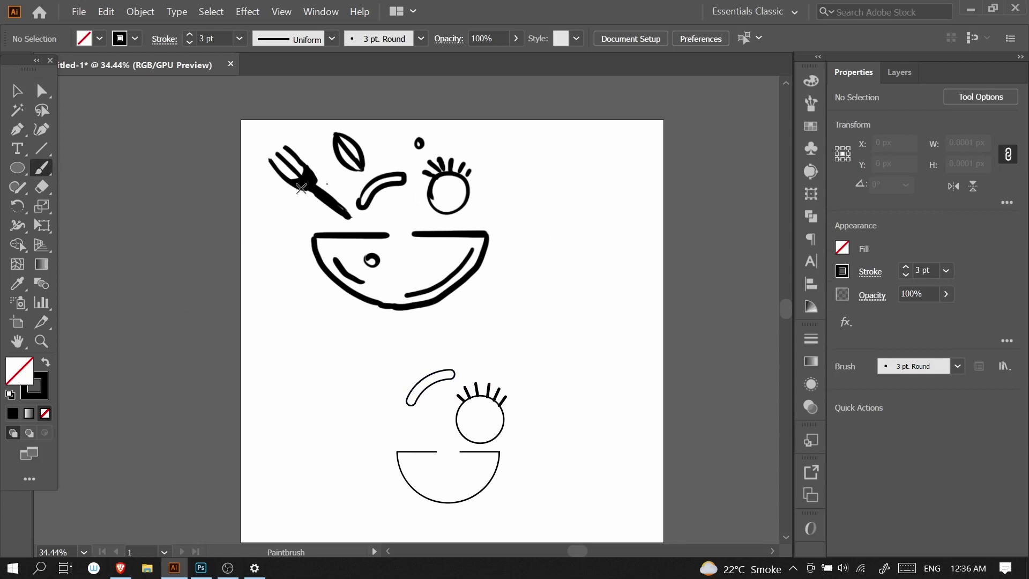
left_click(20, 168)
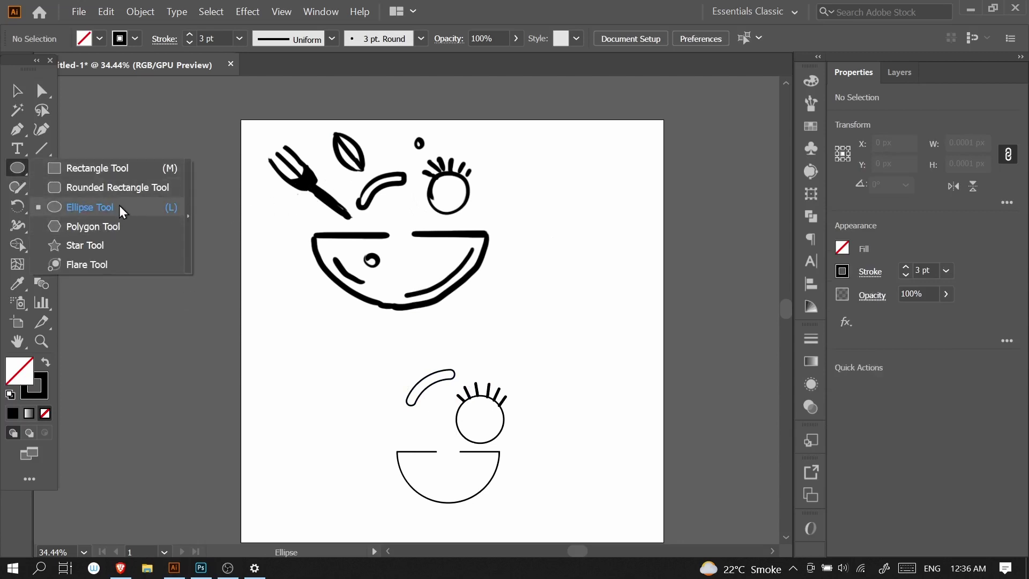
left_click(118, 206)
left_click_drag(599, 213, 637, 283)
- Convert the ellipse's top and bottom anchor points to sharp corners and scale the leaf shape to about 68 by 132 px
left_click(41, 90)
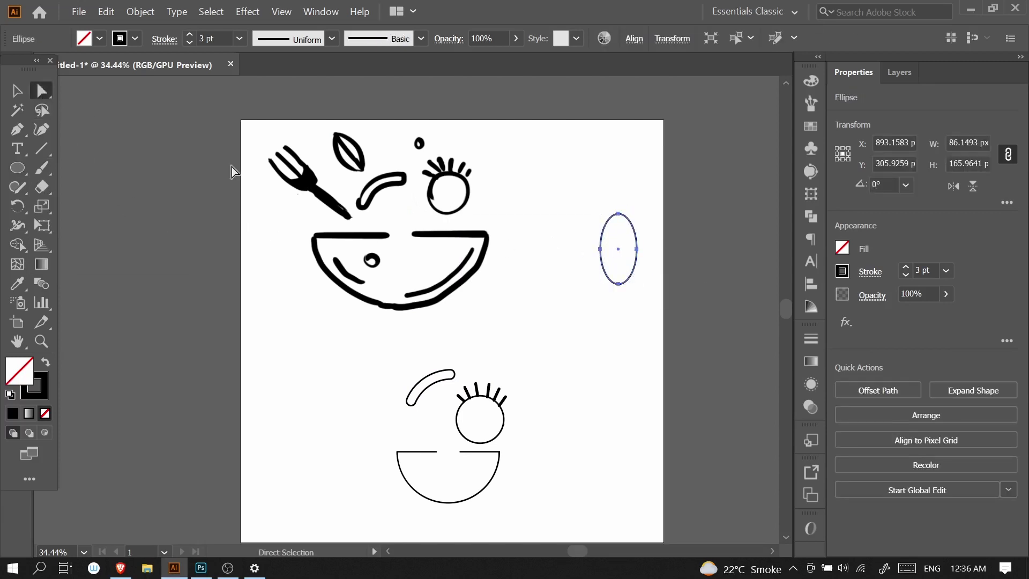
left_click(623, 220)
left_click_drag(17, 130, 62, 188)
left_click(620, 214)
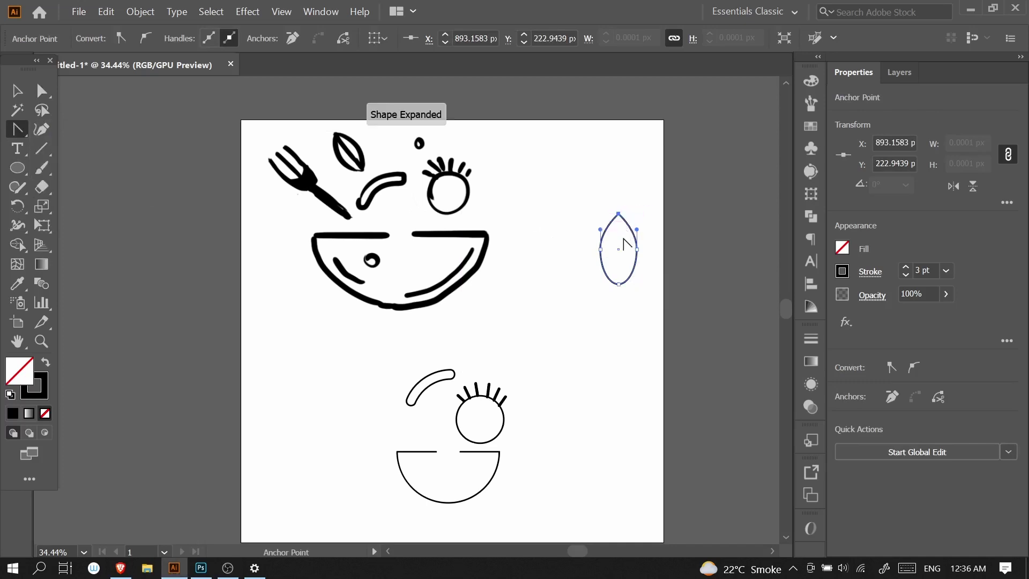
left_click(618, 285)
left_click(20, 92)
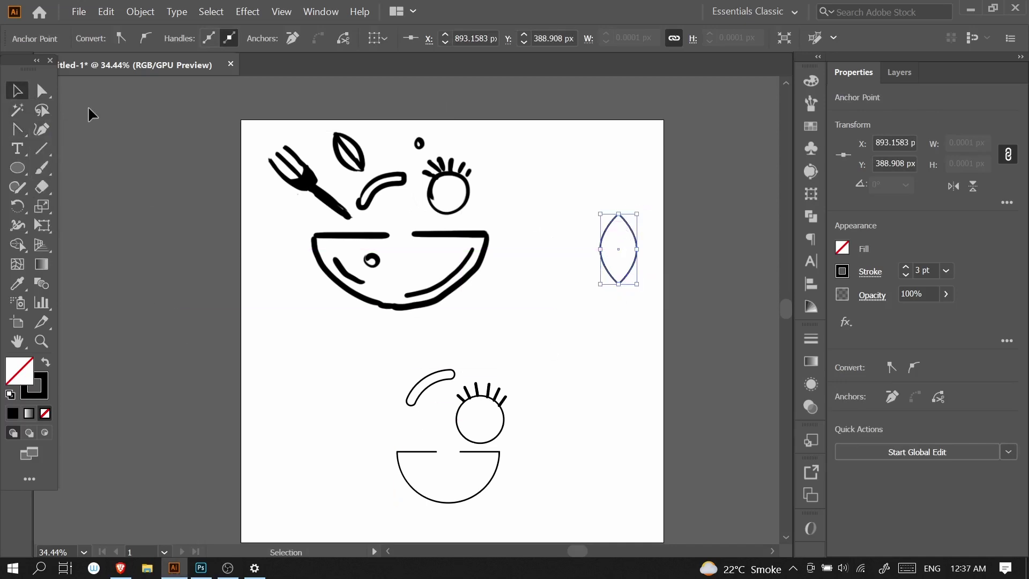
mouse_move(637, 284)
left_mouse_down()
mouse_move(623, 267)
mouse_move(595, 287)
left_mouse_up()
- Draw a straight midrib line from the leaf's upper tip to its lower tip
left_click(41, 148)
scroll(600, 262, "up", 2)
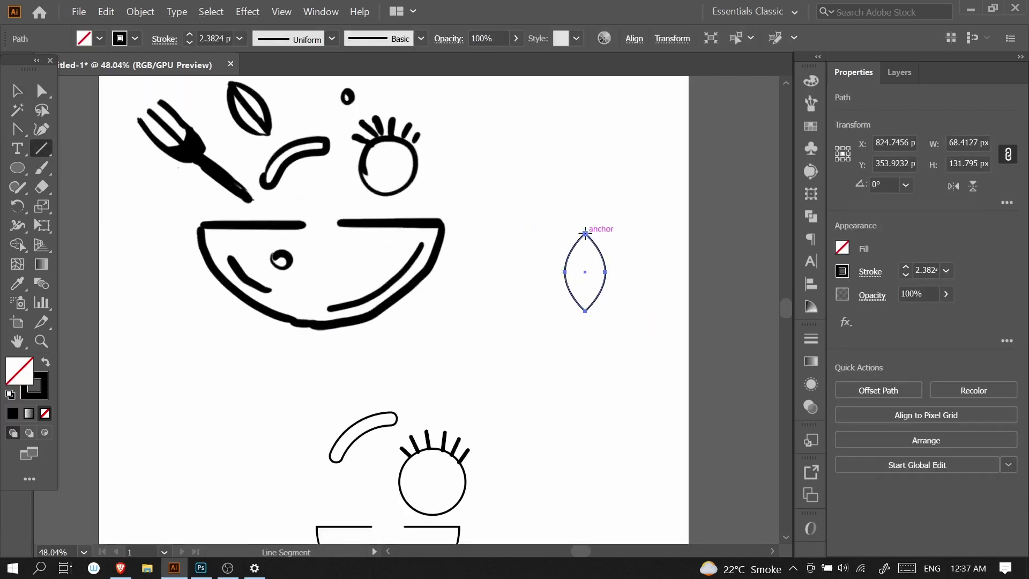
left_click_drag(585, 234, 584, 311)
key("v")
- Tilt the leaf with its midrib, place it beside the vector curved shape, and set its stroke to 3 pt
left_click_drag(547, 202, 290, 425)
left_click(904, 268)
left_click(904, 268)
left_click(905, 274)
left_click(593, 346)
left_click_drag(574, 371, 497, 407)
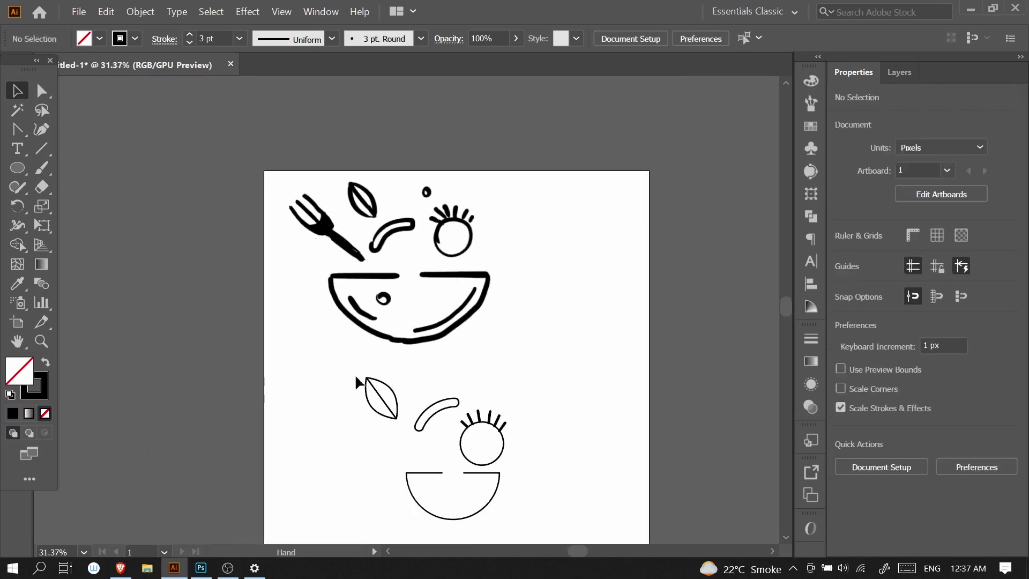
- Move the leaf and the curved shape down, closer to the bowl and to each other
left_click_drag(354, 375, 413, 438)
left_click_drag(455, 399, 462, 414)
left_click_drag(465, 412, 460, 415)
- Draw a rounded rectangle fork head with a narrow rectangle handle, about 70 by 233 px overall, and select the head's top edge
left_click(18, 168)
mouse_move(558, 224)
left_mouse_down()
mouse_move(589, 246)
mouse_move(587, 287)
left_mouse_up()
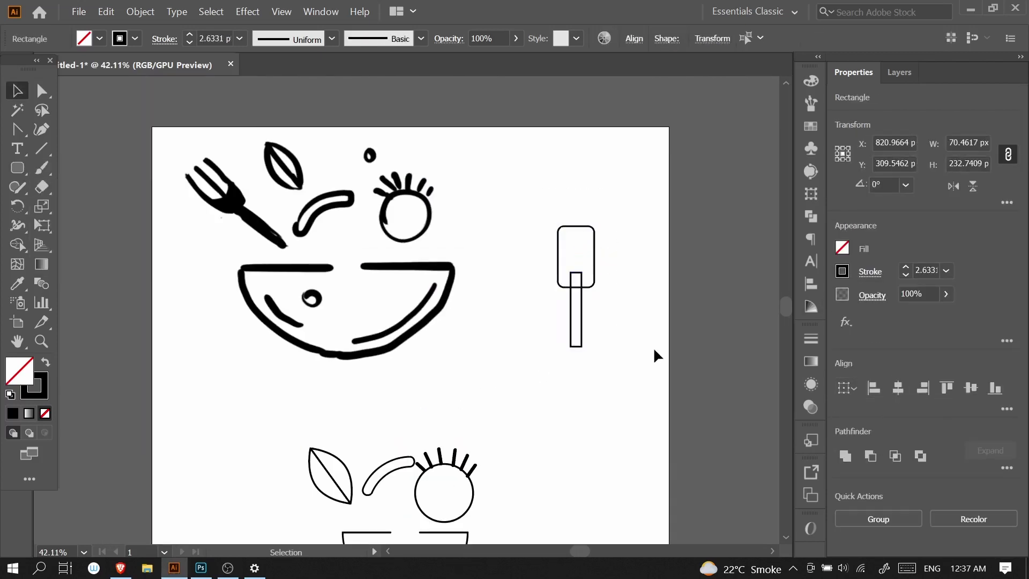
key("a")
left_click(571, 228)
scroll(571, 228, "up", 3)
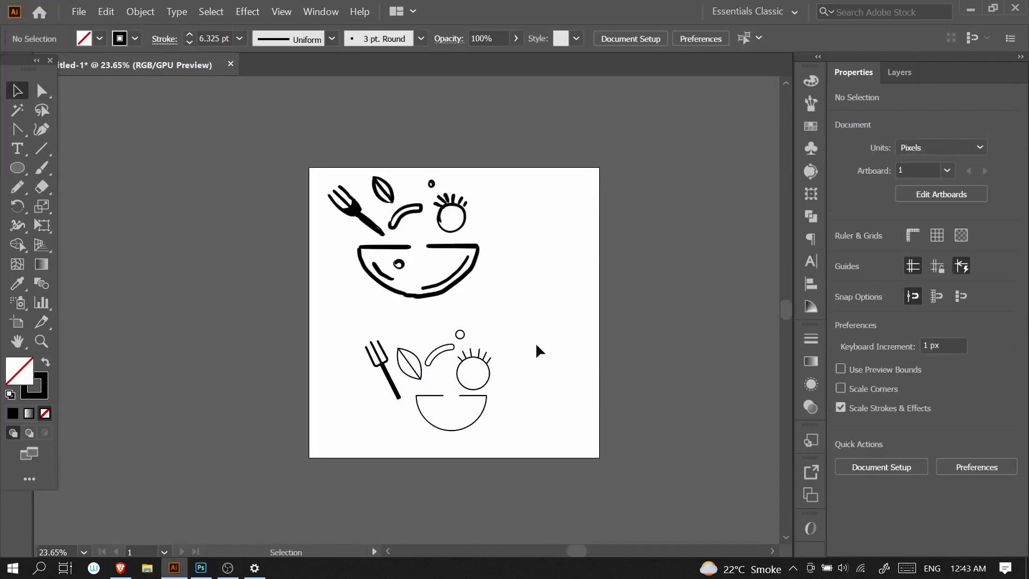
- Move the lashed circle, the small circle and the curved shape onto their counterparts in the sketch
mouse_move(494, 370)
left_mouse_down()
mouse_move(503, 386)
mouse_move(485, 388)
mouse_move(494, 381)
mouse_move(462, 223)
left_mouse_up()
left_click(525, 372)
left_click_drag(466, 236, 471, 232)
left_click_drag(467, 341, 430, 185)
left_click_drag(460, 347, 410, 209)
- Adjust the vector curved shape's angle and size to match the sketched curve
scroll(426, 202, "up", 3)
key("ctrl+t")
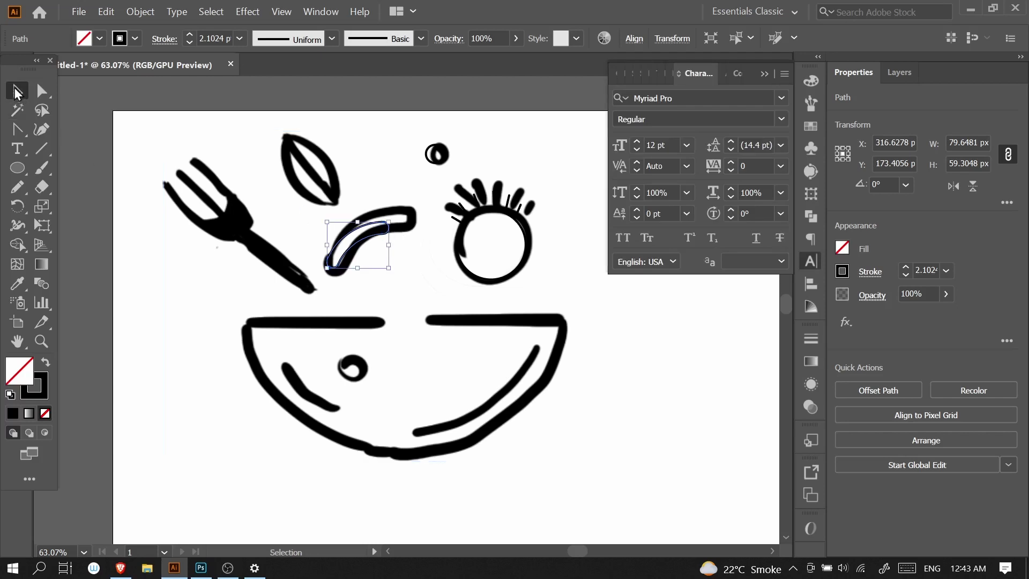
key("ctrl+t")
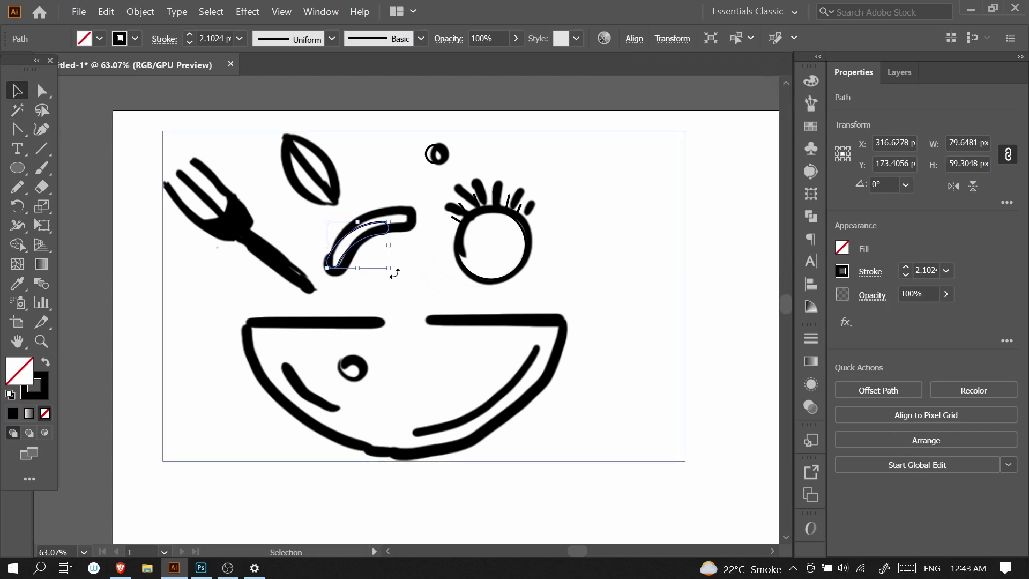
mouse_move(395, 271)
left_mouse_down()
mouse_move(425, 223)
mouse_move(423, 242)
left_mouse_up()
left_click_drag(505, 278, 428, 278)
- Move the leaf and the fork onto their sketched counterparts and rotate the fork to match
left_click_drag(370, 354, 402, 392)
left_click_drag(396, 388, 344, 182)
left_click_drag(303, 340, 362, 395)
mouse_move(351, 402)
left_mouse_down()
mouse_move(314, 214)
mouse_move(344, 210)
left_mouse_up()
left_click_drag(319, 208, 326, 220)
left_click_drag(350, 222, 350, 223)
left_click_drag(323, 217, 322, 213)
- Move the vector bowl onto the sketched bowl and scale it up to fit
mouse_move(435, 449)
left_mouse_down()
mouse_move(394, 272)
mouse_move(368, 268)
left_mouse_up()
left_click_drag(390, 278, 420, 300)
left_click_drag(420, 265, 448, 266)
mouse_move(378, 293)
left_mouse_down()
mouse_move(440, 313)
mouse_move(420, 339)
left_mouse_up()
left_click(491, 255)
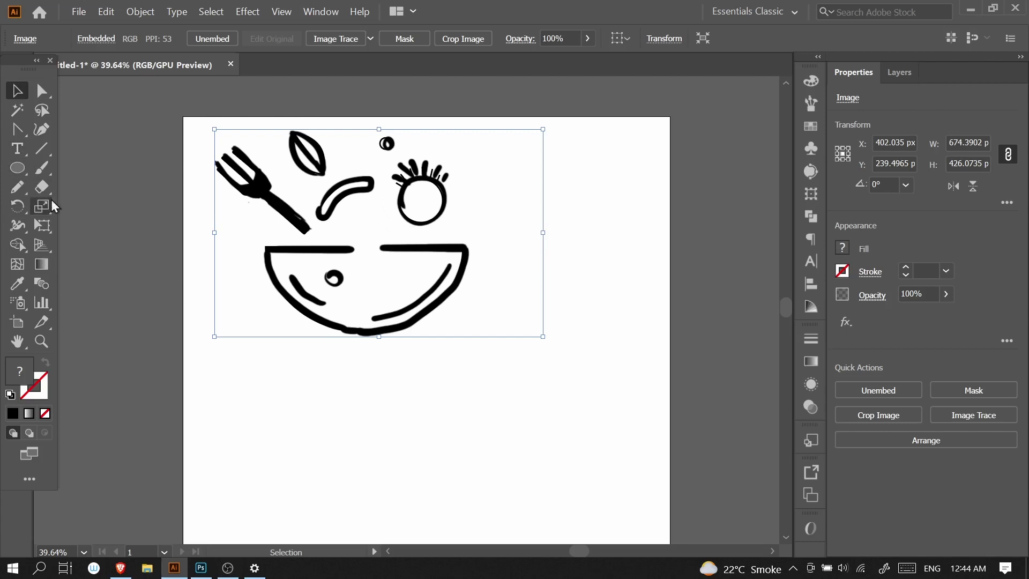
- Trace the highlight lines inside the sketched bowl with the Paintbrush at 1 pt stroke
key("b")
scroll(388, 313, "up", 2)
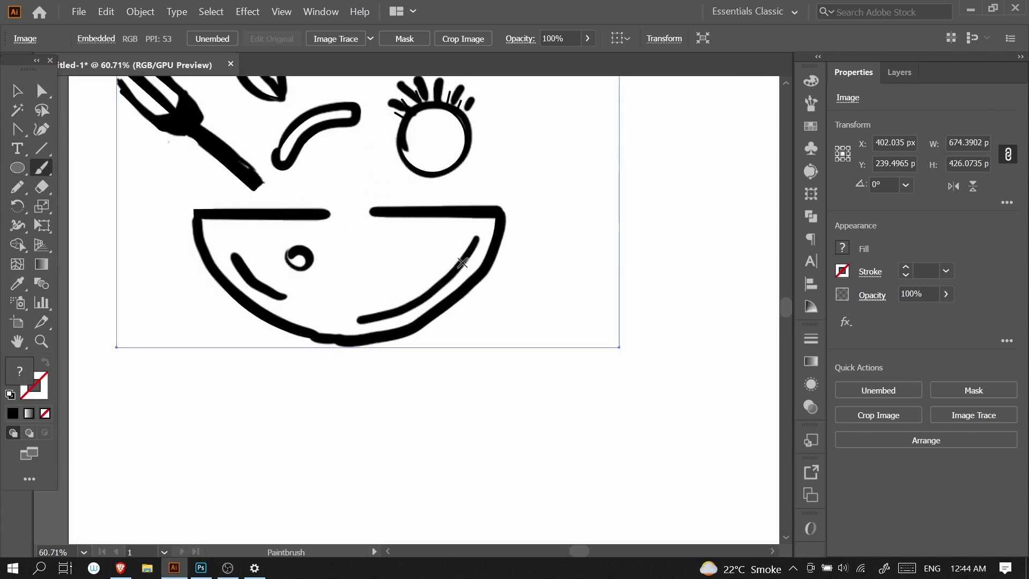
key("ctrl+shift+a")
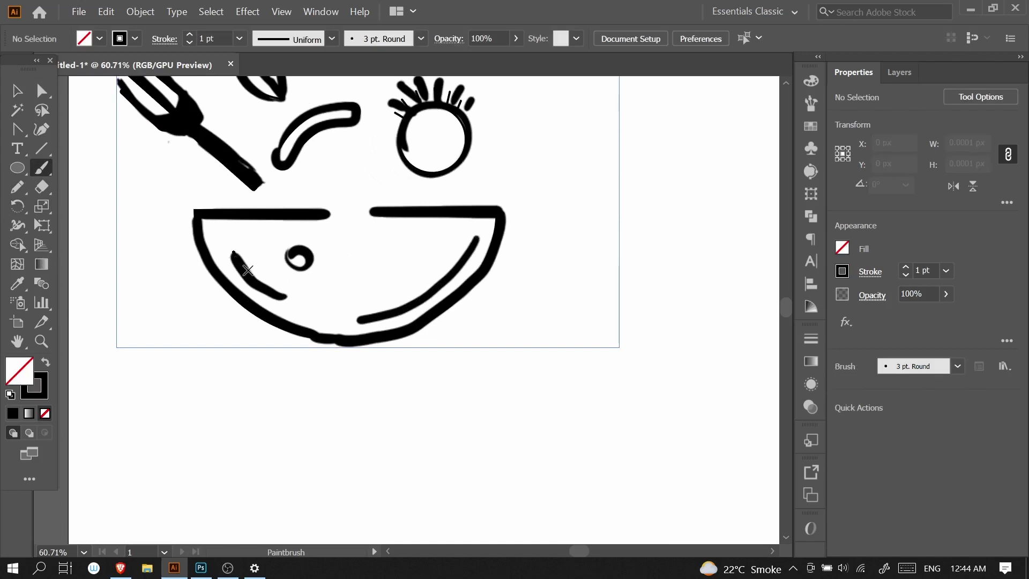
- Place a copy of the small circle, about 23 px wide, over the dot inside the bowl
key("v")
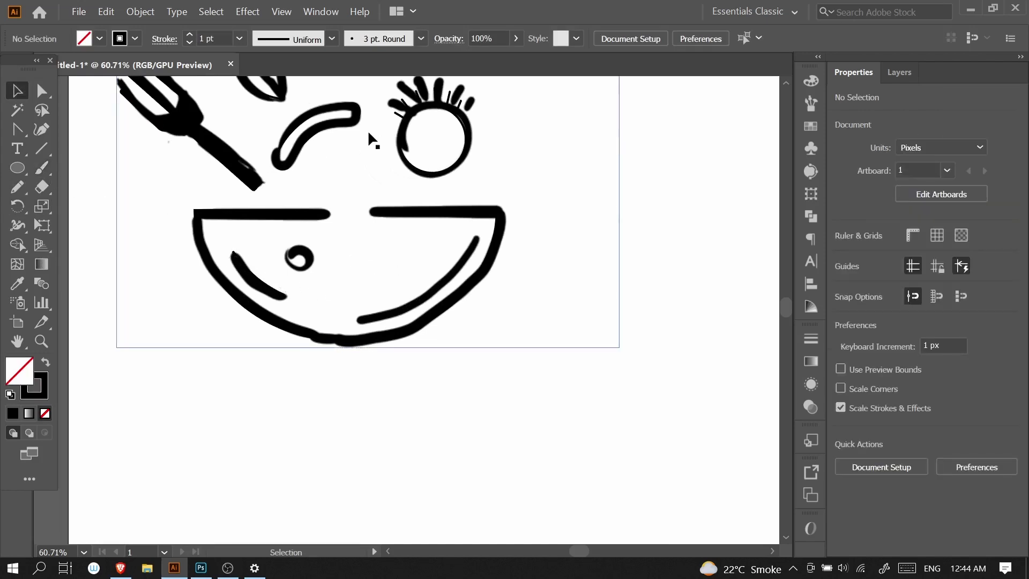
scroll(360, 143, "up", 3)
left_click(287, 349)
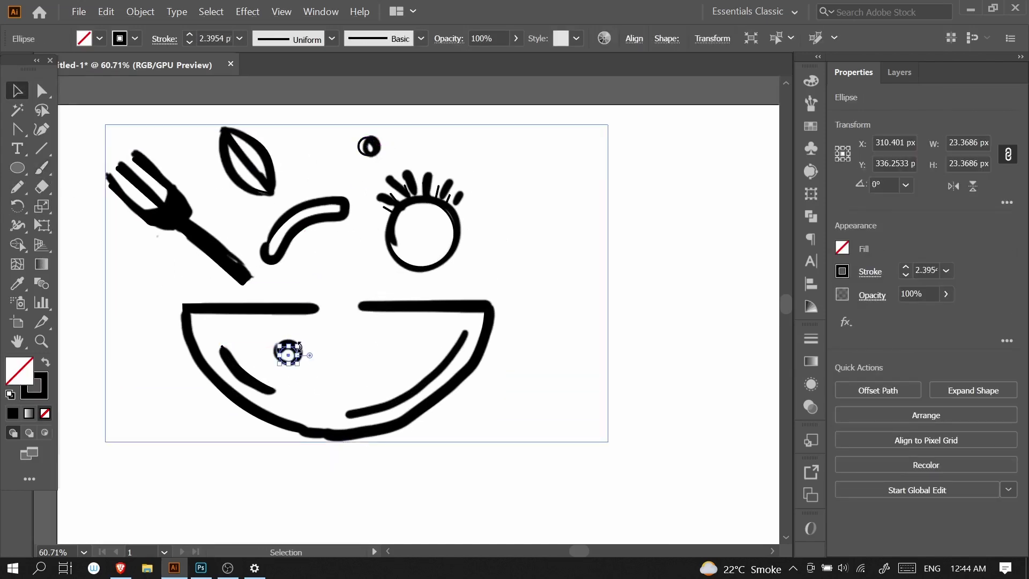
- Move the sketch image off the artboard, above it, and place the vector icon near the artboard's middle
scroll(515, 333, "down", 5)
left_click_drag(515, 333, 483, 239)
key("ctrl+shift+a")
scroll(437, 330, "up", 1)
mouse_move(397, 285)
left_mouse_down()
mouse_move(498, 368)
mouse_move(519, 418)
left_mouse_up()
key("ctrl+shift+a")
- Replace the fork handle's black fill with a 3 pt black outline
scroll(496, 373, "up", 2)
scroll(491, 368, "down", 1)
left_click(460, 380)
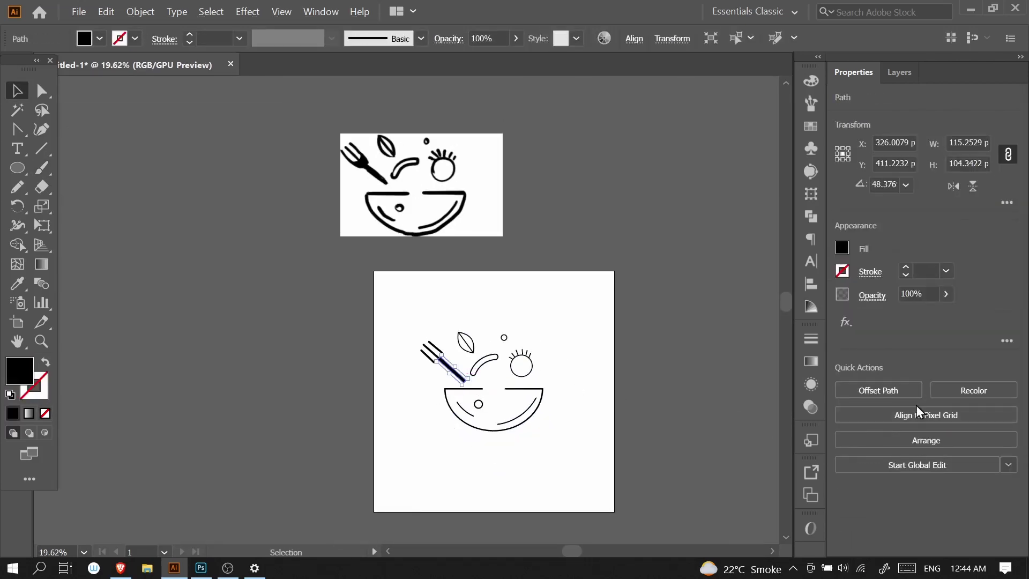
key("shift+x")
key("ctrl+shift+a")
scroll(601, 349, "up", 2)
scroll(601, 349, "up", 3)
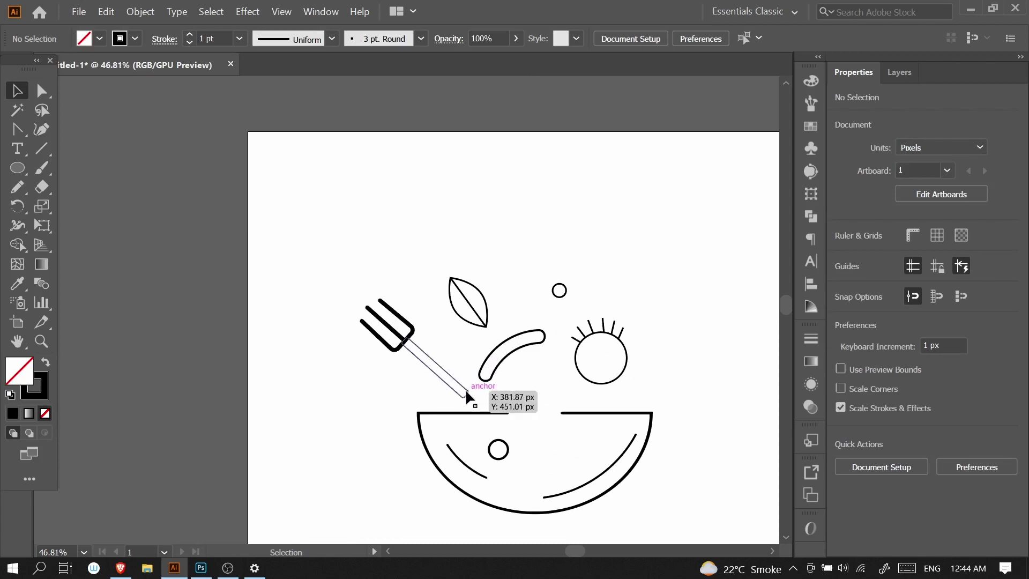
left_click(462, 389)
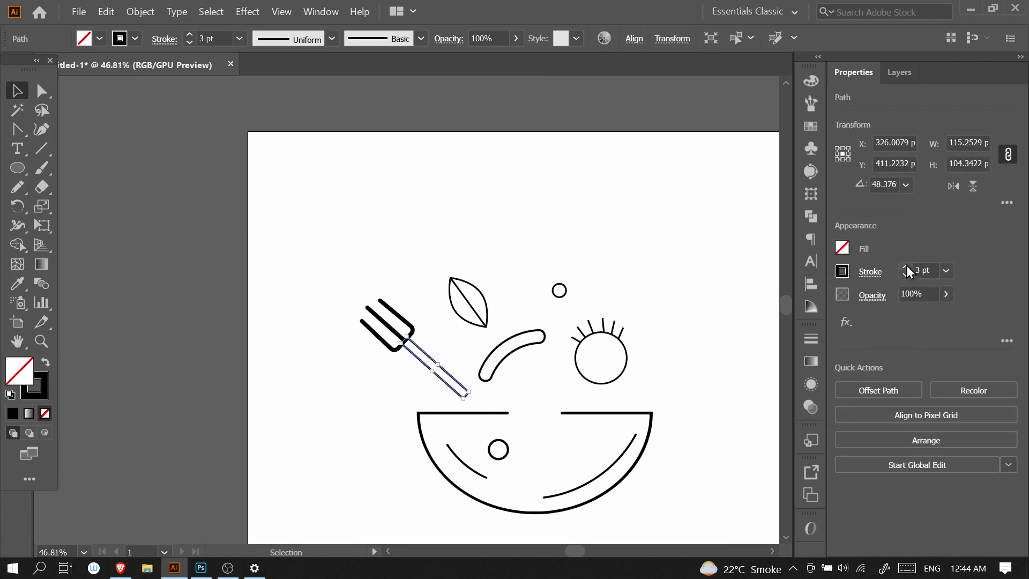
key("ctrl+shift+a")
- Reduce the stroke weight of the fork's head and deselect it
left_click(411, 324)
left_click(906, 276)
left_click(662, 294)
- Adjust the fork handle's end points and position so that it joins the fork's head cleanly
scroll(662, 295, "down", 1)
scroll(482, 337, "up", 3)
left_click(535, 357)
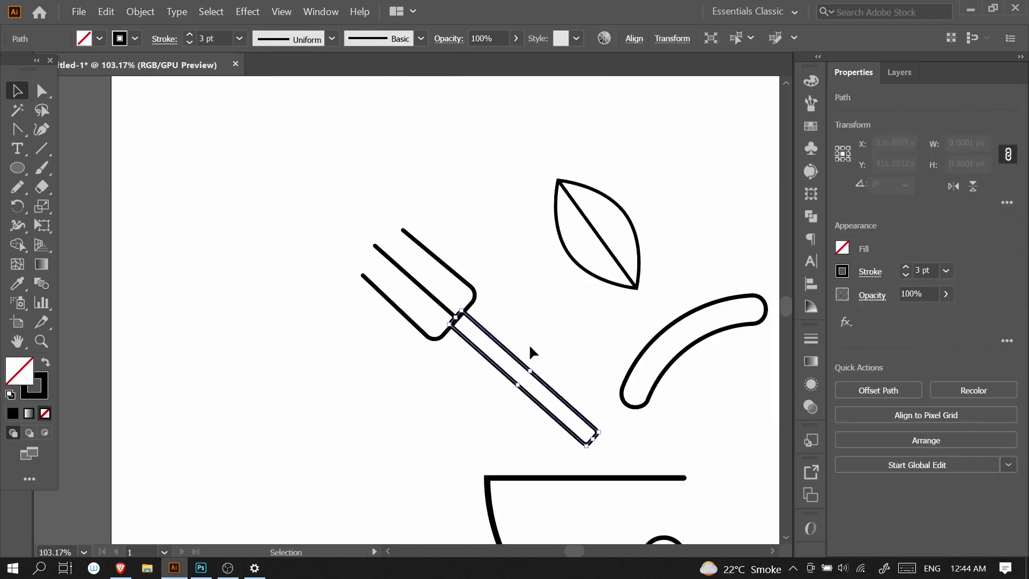
scroll(455, 324, "up", 4)
left_click_drag(554, 353, 411, 310)
key("a")
left_click_drag(316, 259, 329, 264)
key("v")
left_click(482, 246)
left_click_drag(592, 231, 569, 232)
left_click(511, 230)
left_click(539, 257)
key("ctrl+shift+a")
scroll(523, 359, "down", 8)
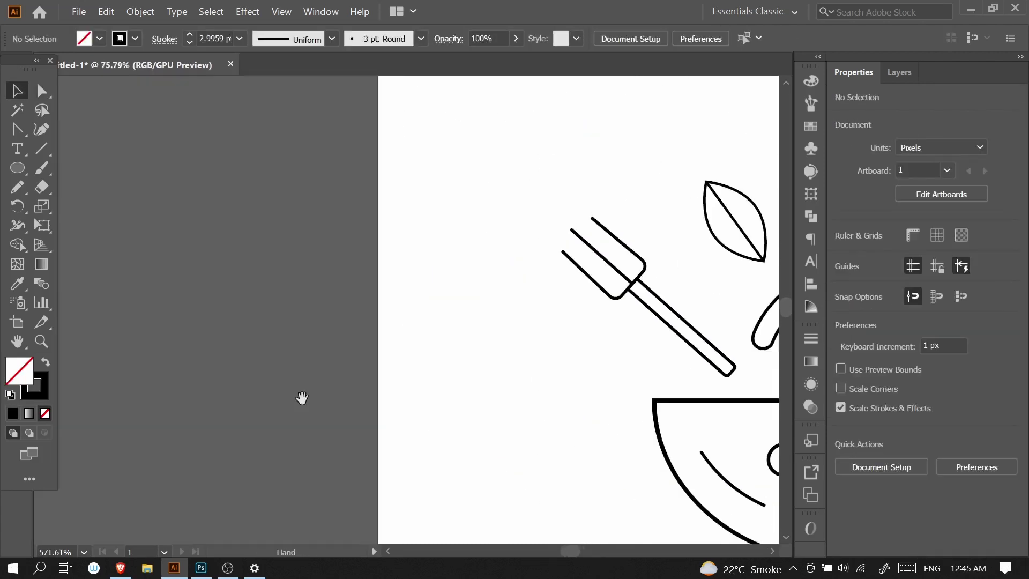
- Adjust the stroke of two of the bowl's lines and deselect them
scroll(540, 364, "up", 1)
left_click_drag(541, 364, 549, 366)
left_click(584, 356)
left_click_drag(565, 289, 374, 364)
left_click(578, 370)
mouse_move(616, 381)
left_mouse_down()
mouse_move(594, 400)
mouse_move(633, 379)
left_mouse_up()
left_click(459, 426)
left_click(557, 429, "shift")
left_click(873, 272)
left_click(638, 374)
left_click_drag(465, 431, 463, 439)
scroll(466, 397, "down", 2)
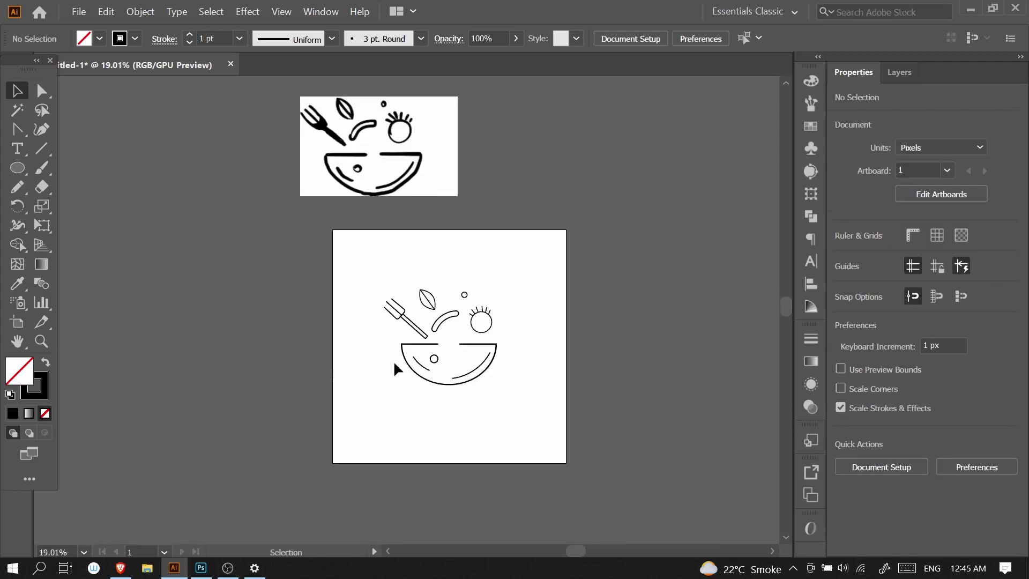
- Add the text "Fresh Fusion" in Myriad Pro below the bowl and enlarge it to about 65 pt
key("t")
left_click(415, 416)
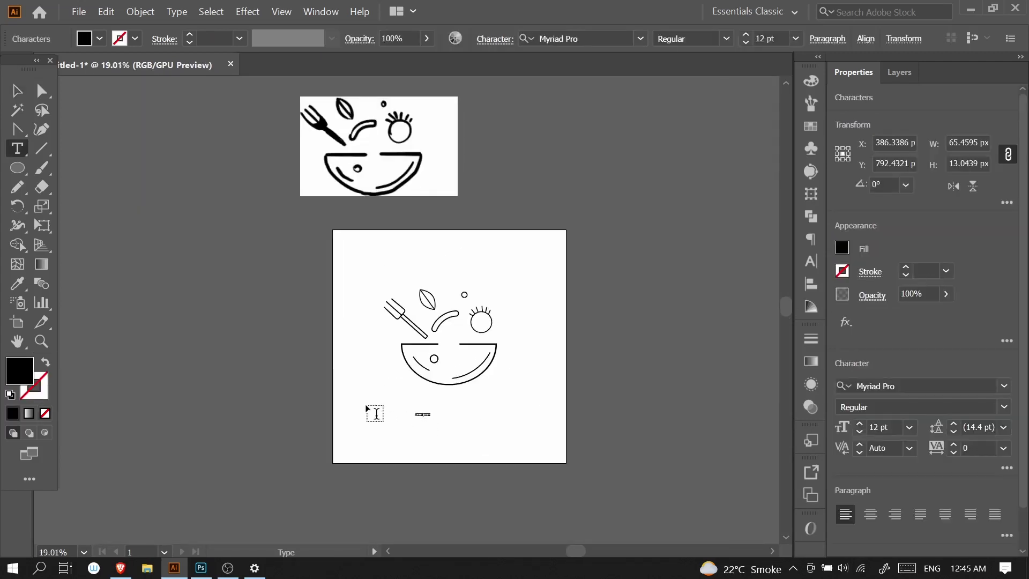
type("Fresh Fusion")
key("Escape")
left_click_drag(430, 416, 465, 427)
left_click_drag(441, 419, 472, 410)
left_click(591, 429)
- Set the Fresh Fusion text to the Light style and enlarge it to about 83 pt, matching the bowl's width
left_click(482, 406)
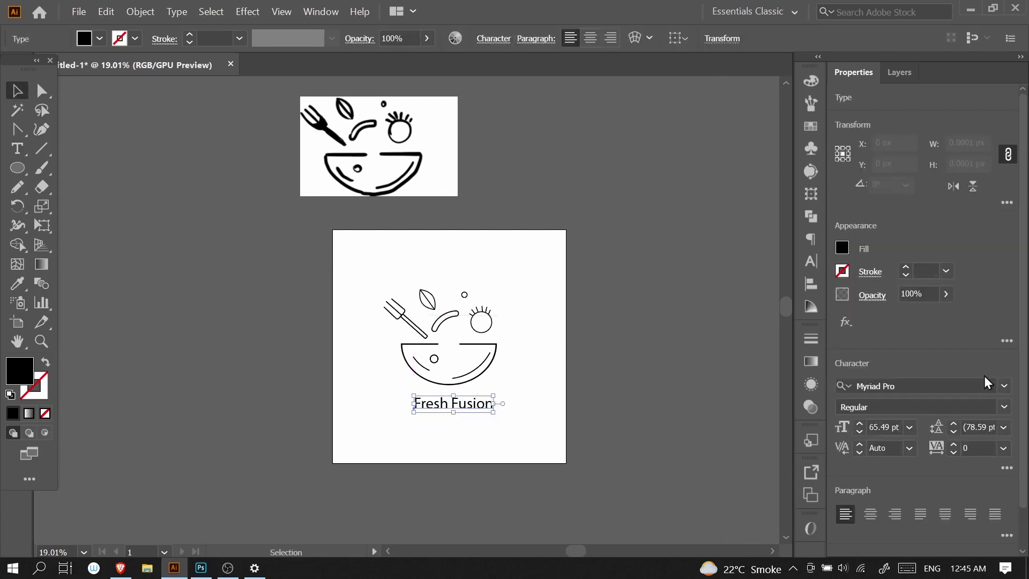
left_click(1002, 408)
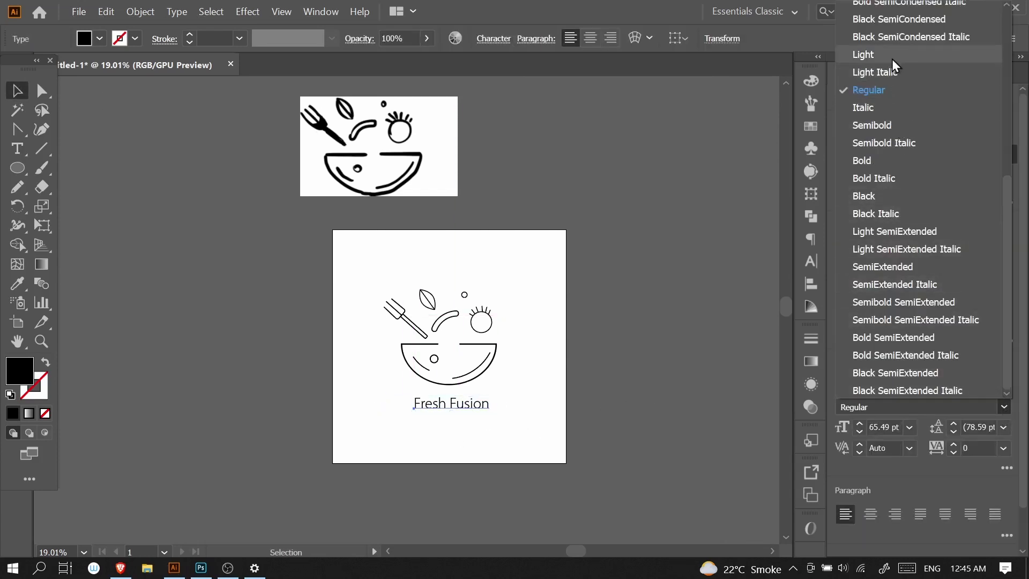
left_click(863, 68)
left_click_drag(489, 411, 499, 414)
left_click(571, 429)
left_click(489, 408)
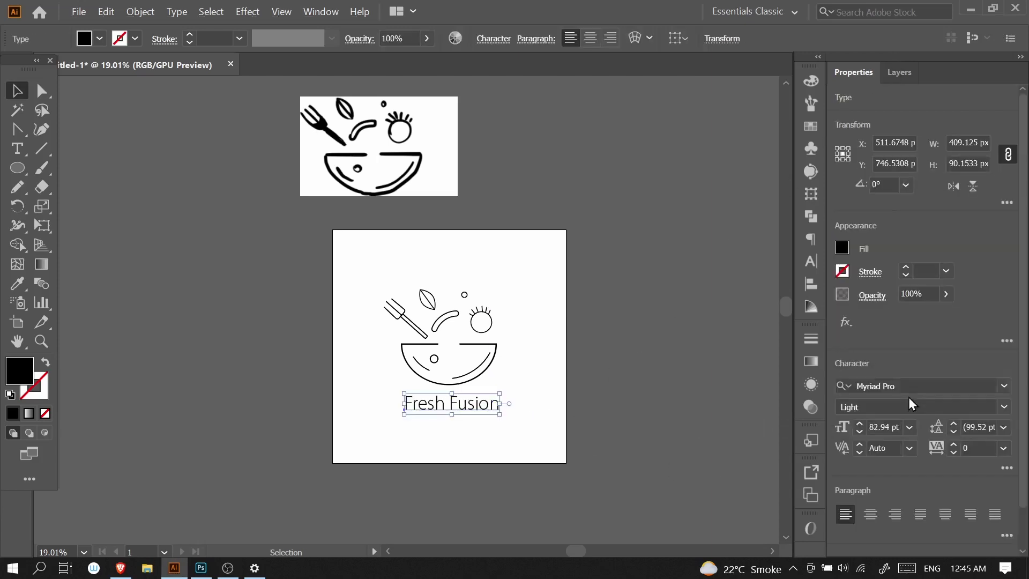
left_click(546, 427)
scroll(461, 332, "up", 1)
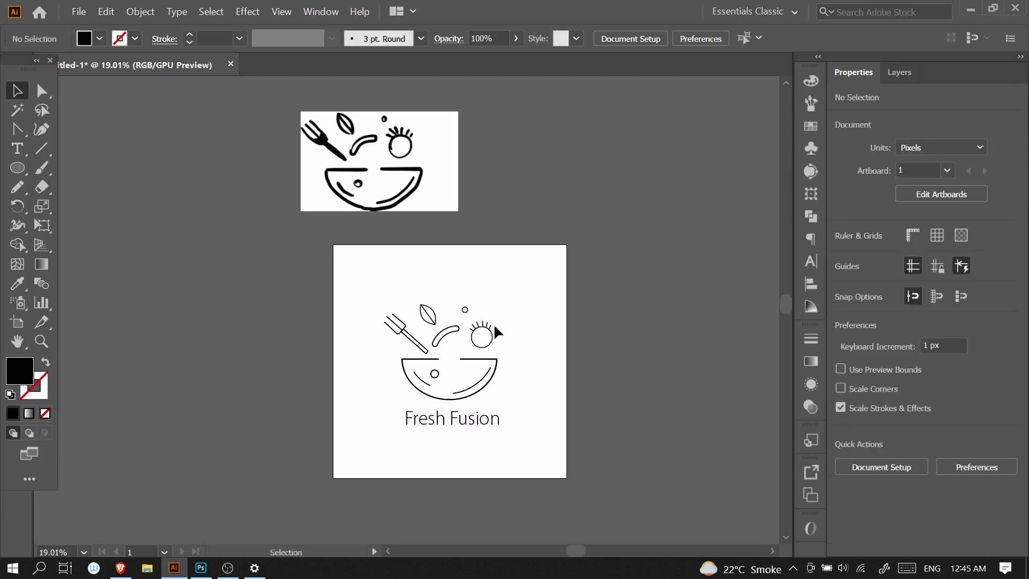
- Expand the appearance of the whole icon without including the Fresh Fusion text
mouse_move(529, 404)
left_mouse_down()
mouse_move(531, 420)
mouse_move(526, 410)
left_mouse_up()
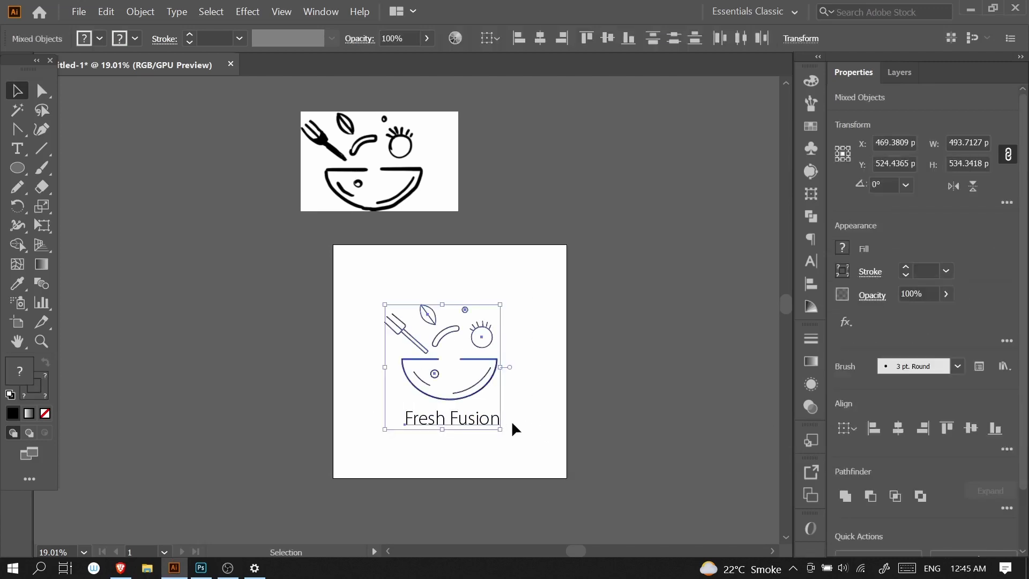
left_click_drag(374, 289, 405, 311)
left_click_drag(531, 400, 529, 399)
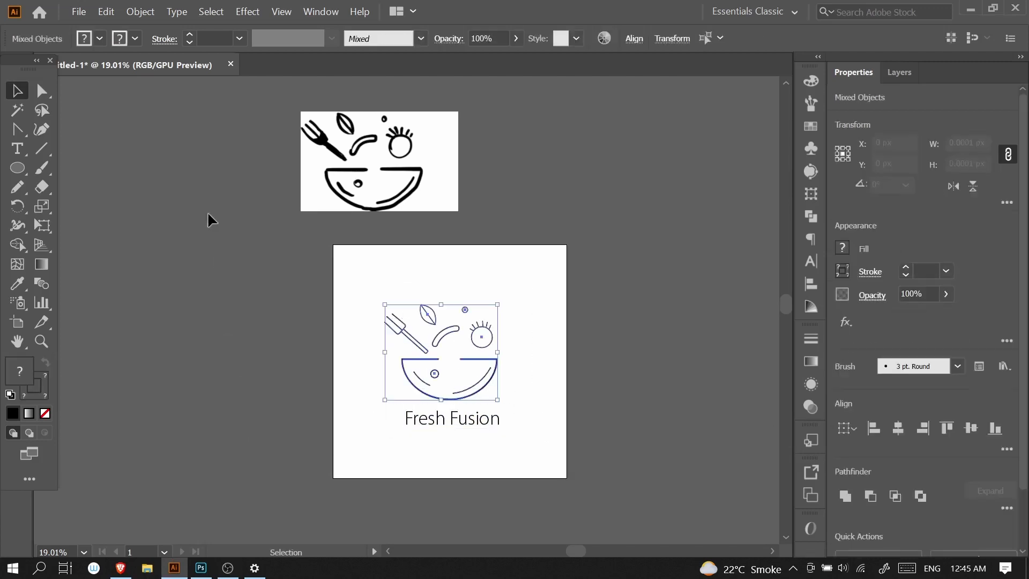
left_click(138, 14)
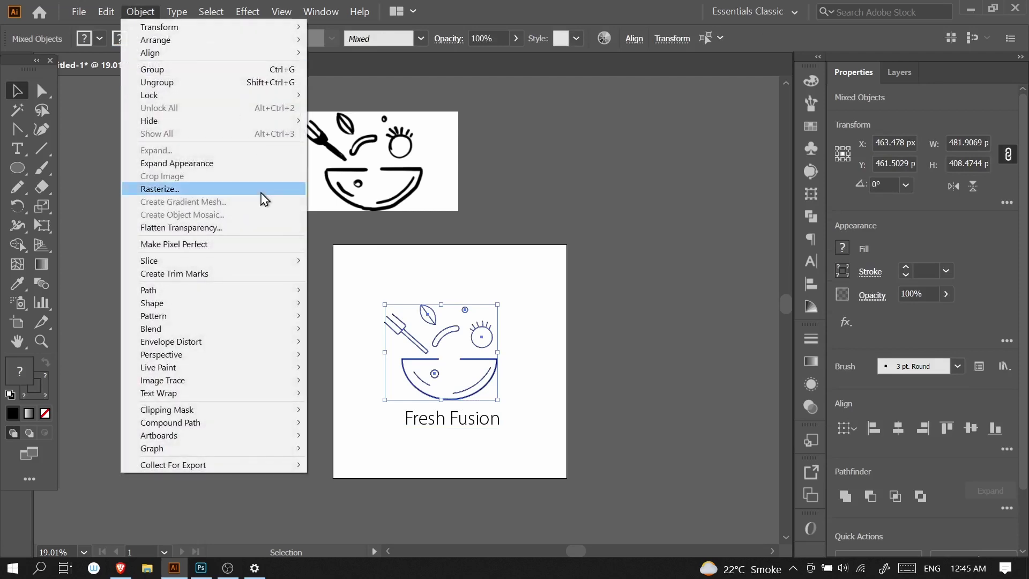
left_click(235, 163)
- Try enlarging the expanded icon slightly, undo the scaling and deselect it
left_click(557, 353)
left_click_drag(494, 386, 518, 396)
key("ctrl+z")
left_click(529, 390)
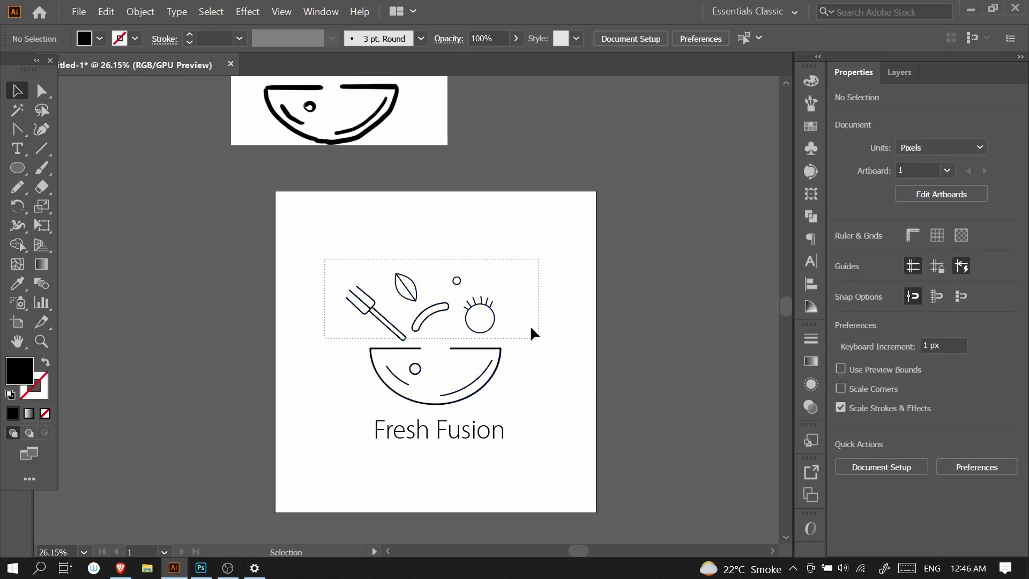
- Check the paths of the leaf, curved shape, large circle and small circle by selecting them together
left_click_drag(515, 330, 523, 338)
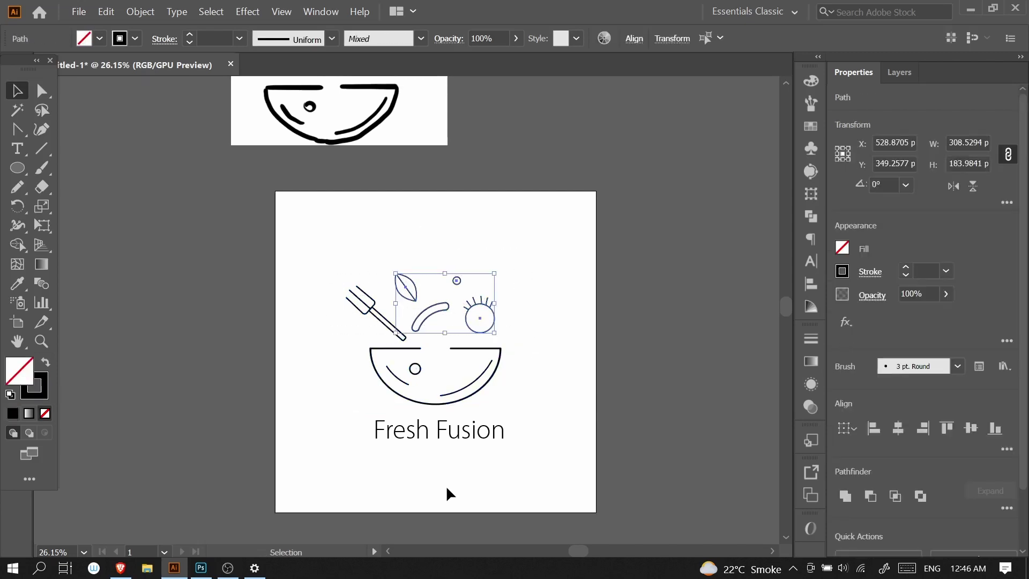
left_click(554, 376)
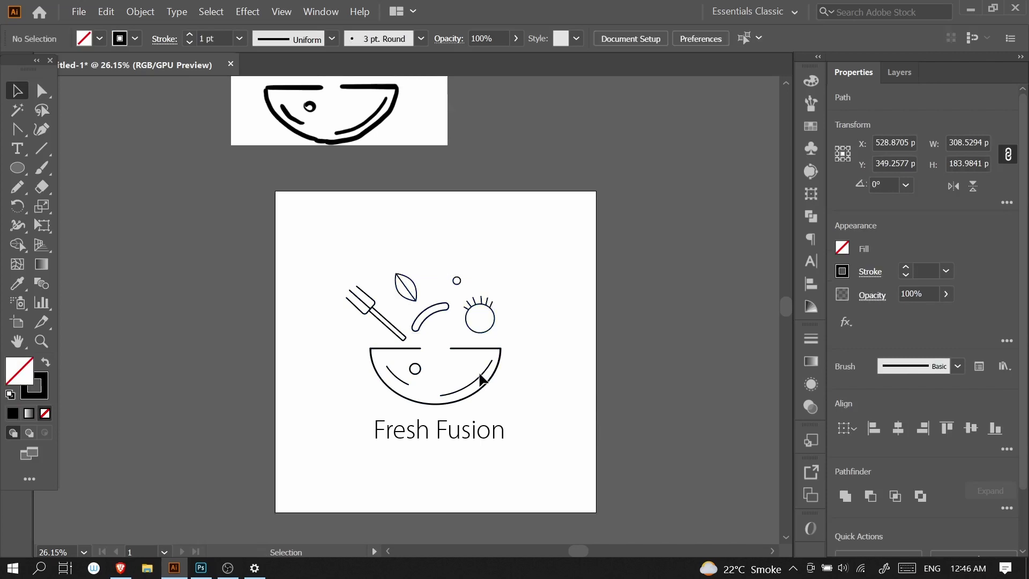
left_click(440, 309)
left_click(485, 331, "shift")
left_click(415, 295, "shift")
left_click(460, 284, "shift")
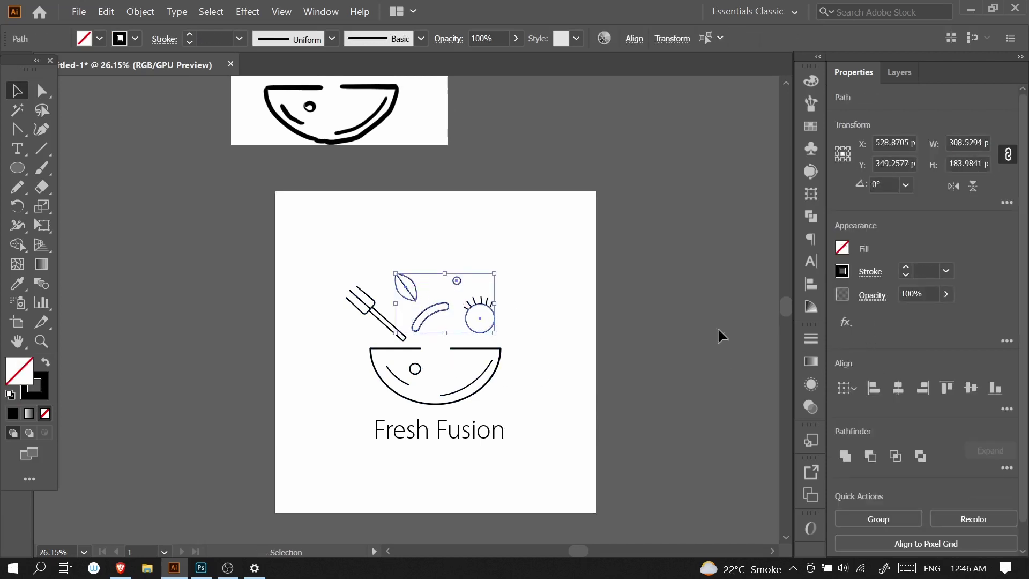
- Expand the whole icon's appearance and strokes so that its line art becomes filled shapes
scroll(518, 273, "down", 2)
left_click_drag(374, 248, 559, 369)
left_click(140, 11)
left_click(211, 163)
left_click(140, 11)
left_click(160, 149)
key("Return")
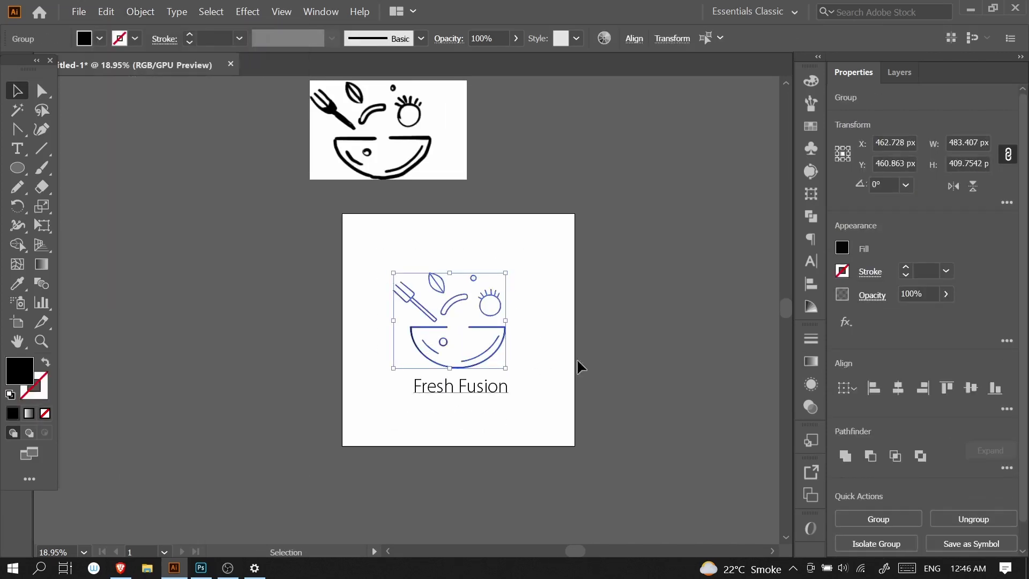
- Scale the icon group down proportionally to about 326 px wide
left_click_drag(376, 253, 525, 368)
left_click_drag(505, 368, 487, 352)
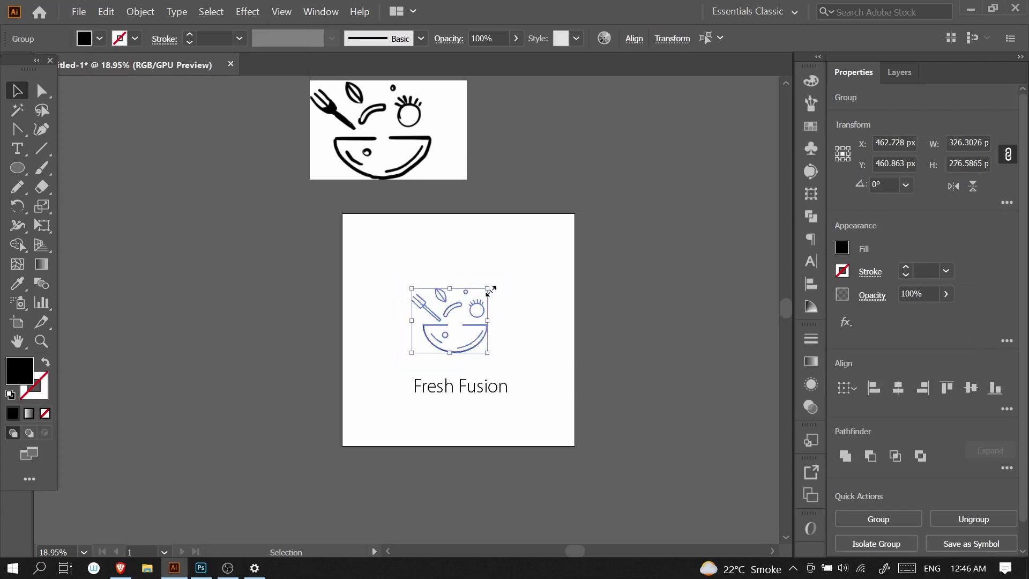
mouse_move(491, 290)
left_mouse_down()
mouse_move(506, 263)
mouse_move(501, 273)
left_mouse_up()
key("ctrl+space")
left_click(511, 306)
- Arrange the Fresh Fusion text and the icon close together near the artboard's centre
left_click_drag(482, 471, 481, 425)
left_click(529, 442)
left_click_drag(573, 395, 523, 391)
left_click(508, 386)
left_click_drag(503, 417, 511, 415)
left_click(576, 407)
left_click_drag(642, 355, 637, 380)
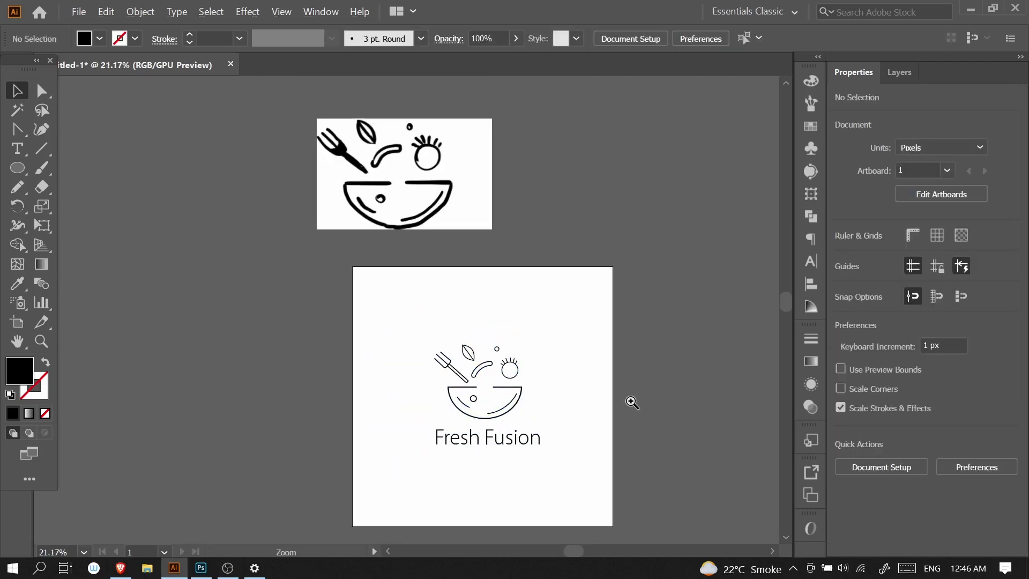
- Add a second artboard of the same size beside the first and show the rulers
key("shift+o")
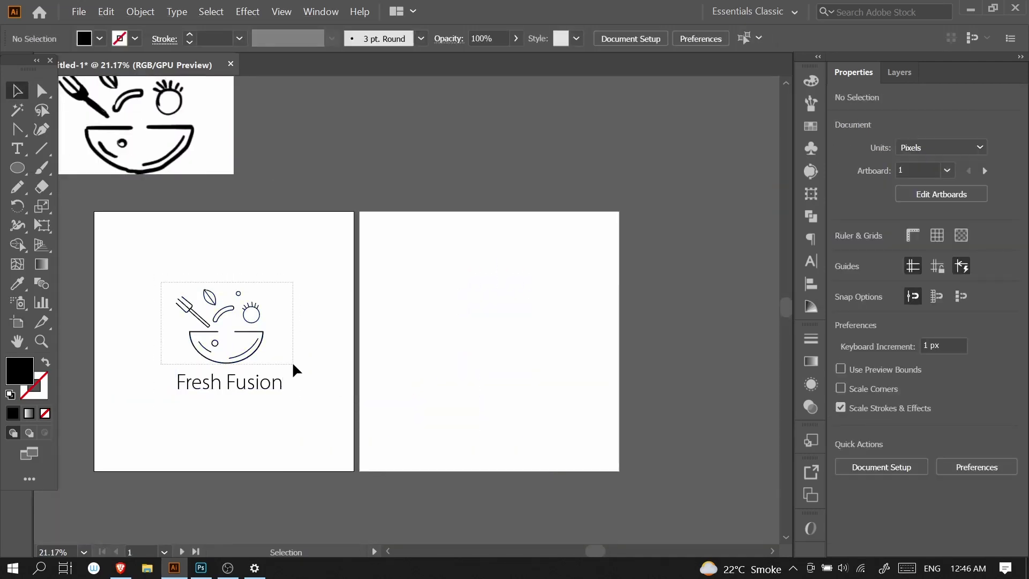
left_click_drag(160, 282, 292, 365)
key("ctrl+r")
- Align the text under the icon with a temporary guide, and place a pinkish-red copy of the logo on the second artboard
mouse_move(38, 503)
left_mouse_down()
mouse_move(264, 378)
mouse_move(232, 378)
left_mouse_up()
key("Delete")
left_click_drag(150, 267, 288, 395)
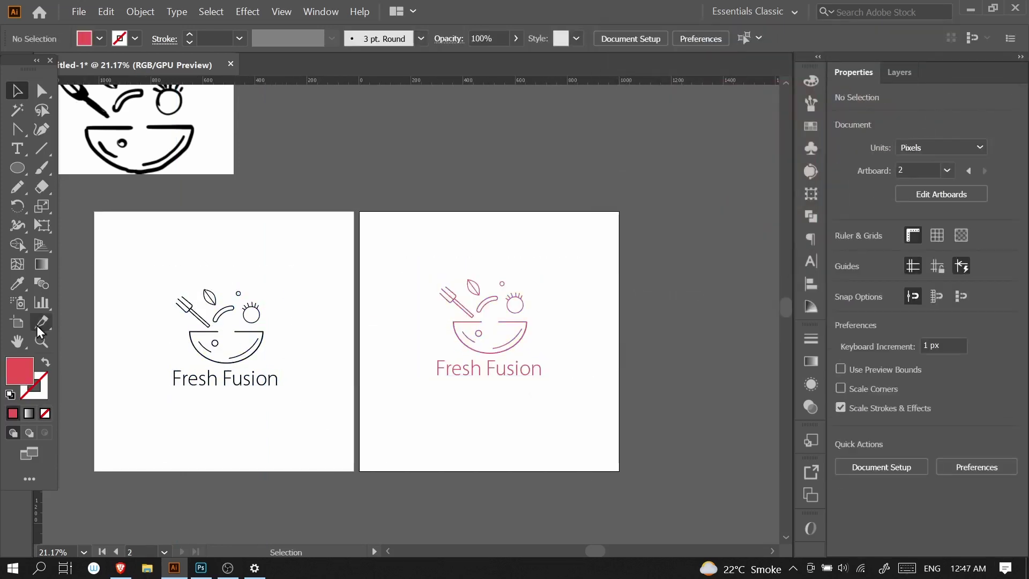
- Add a 1000 x 1000 px background filled 071e3a behind the pinkish-red logo, and copy the design to a third artboard with a green logo
left_click_drag(359, 212, 609, 462)
double_click(20, 370)
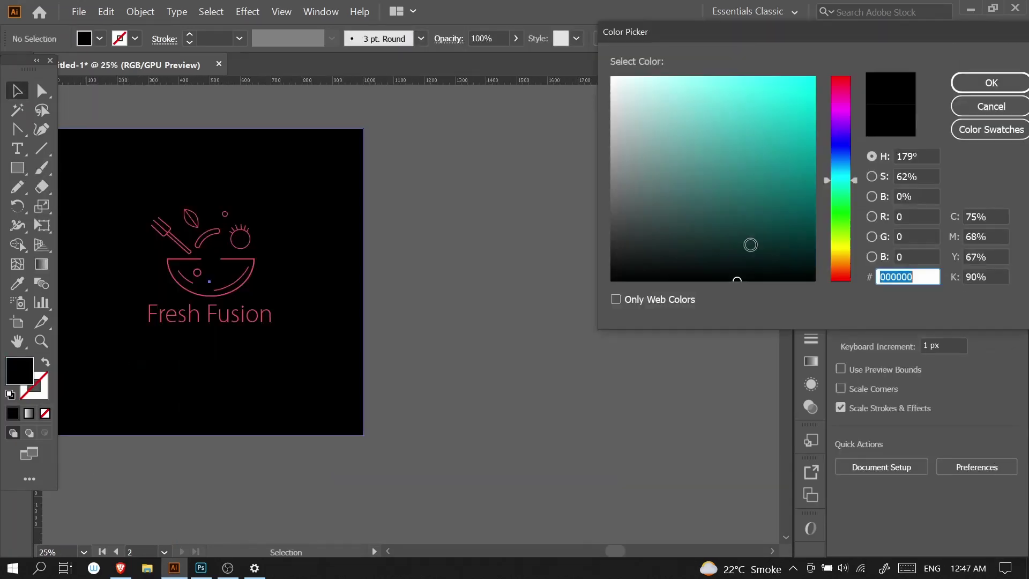
left_click(762, 231)
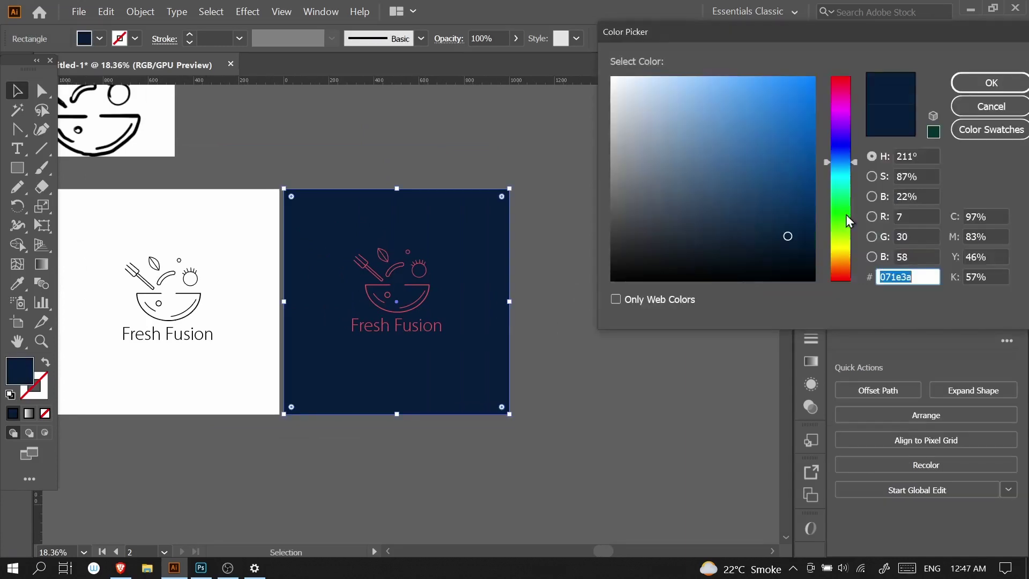
key("Return")
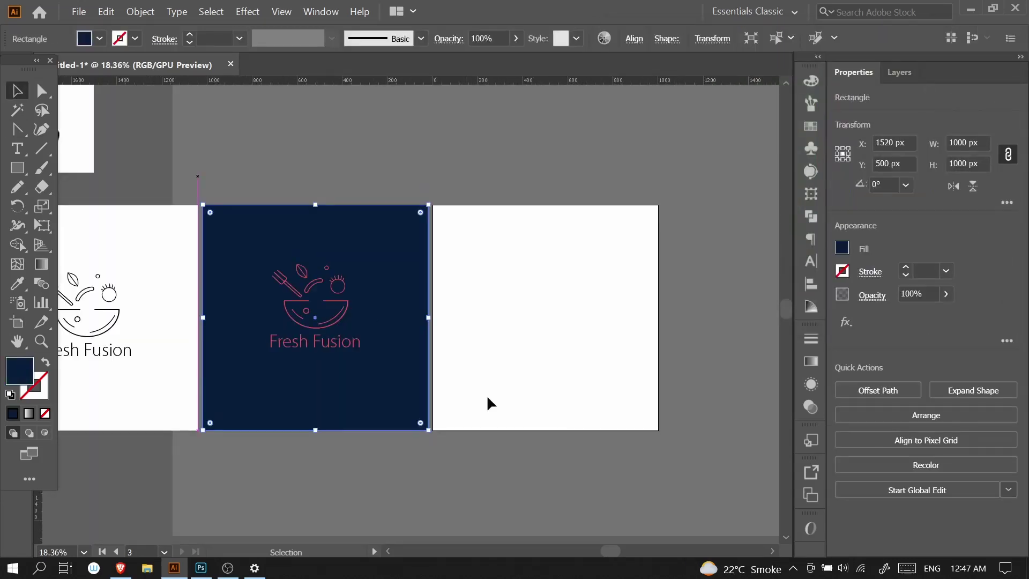
left_click_drag(303, 395, 517, 368)
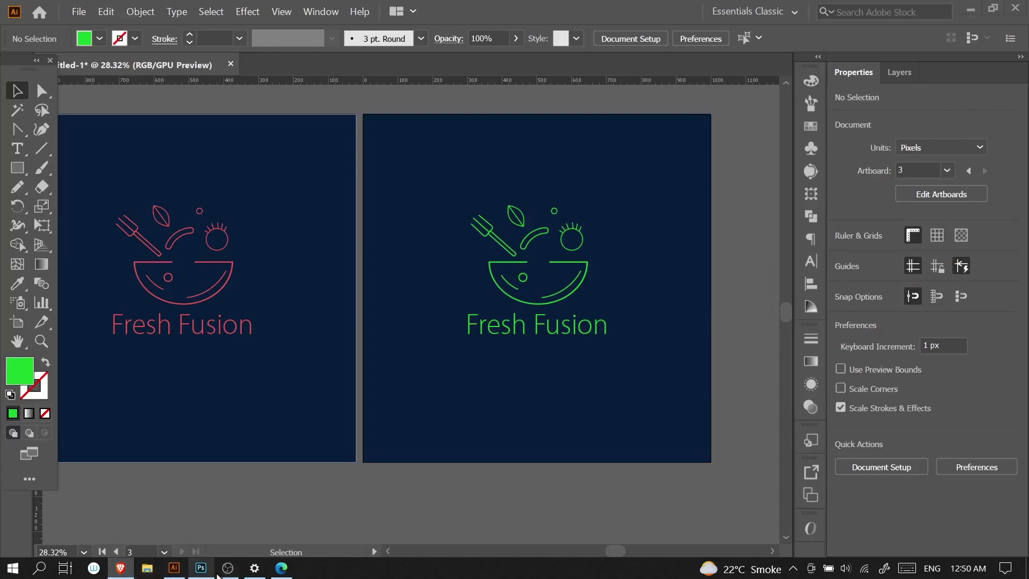
- Switch to the coolors.co page in Edge, dismiss the greeting pop-up and open Explore Palettes
left_click(281, 568)
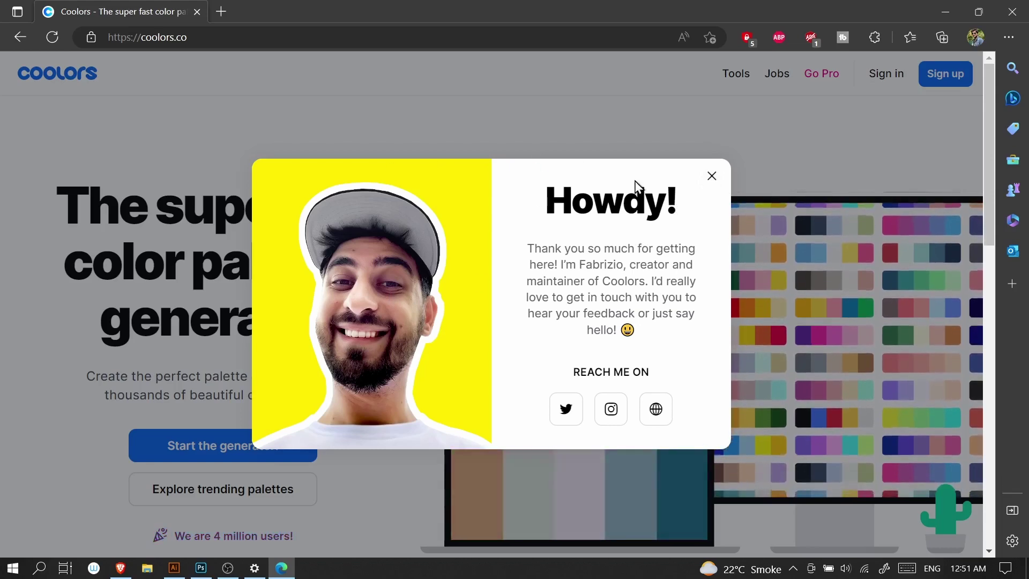
left_click(246, 43)
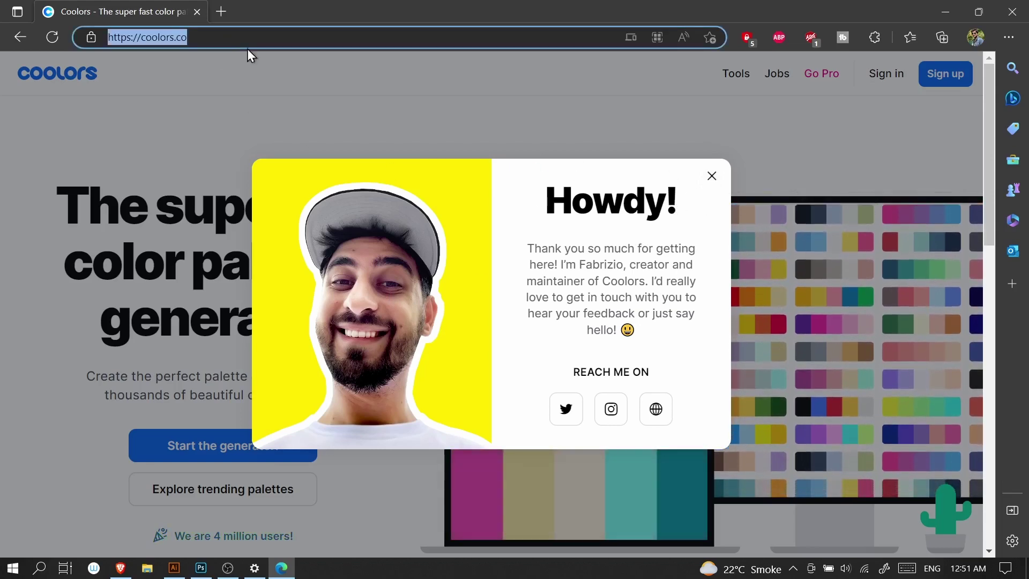
left_click(704, 181)
scroll(985, 156, "down", 4)
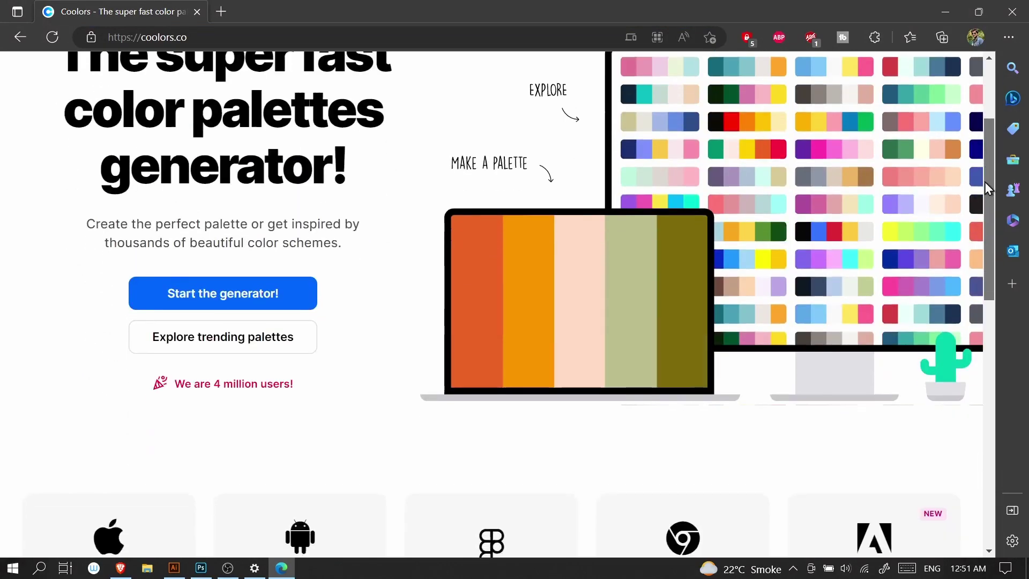
scroll(980, 225, "down", 3)
scroll(980, 225, "up", 6)
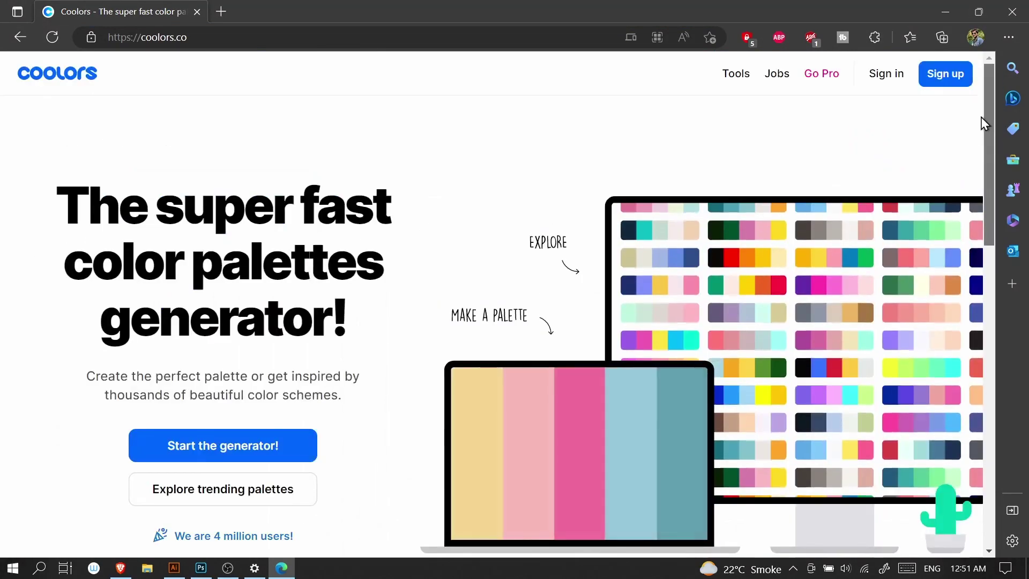
mouse_move(764, 84)
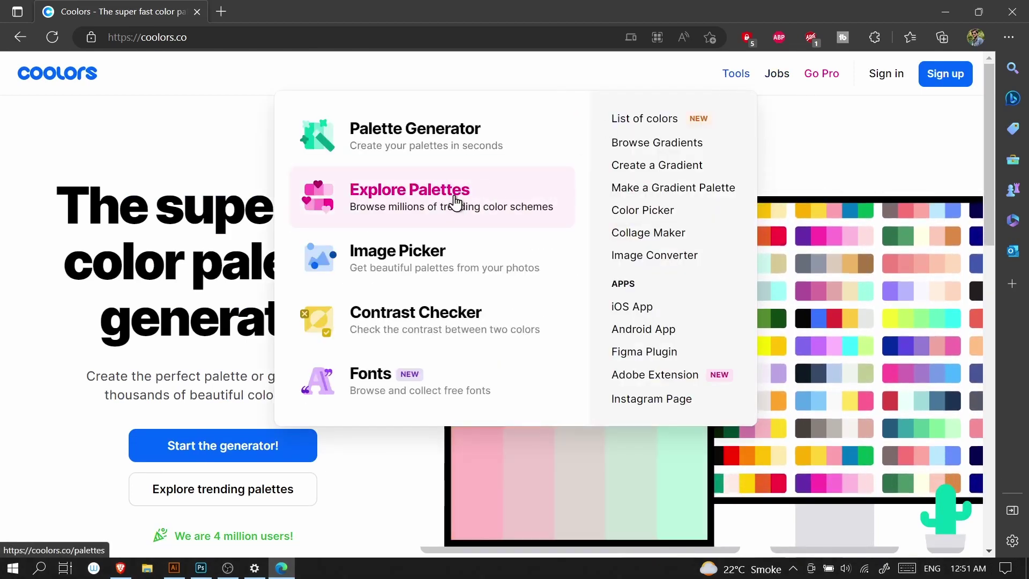
left_click(440, 205)
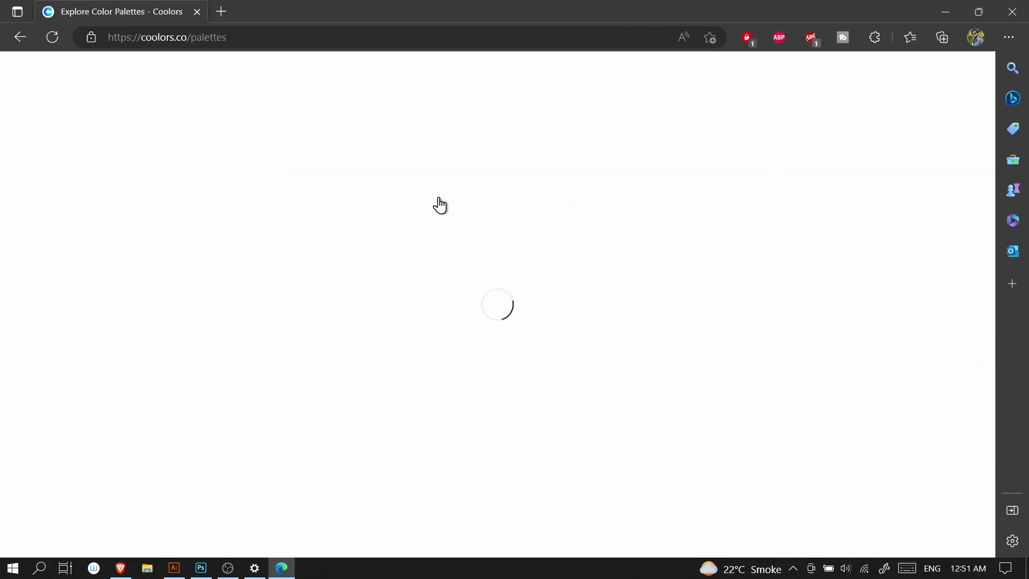
- Browse down to the trending palettes on coolors.co and launch the Snipping Tool
left_click_drag(988, 134, 986, 172)
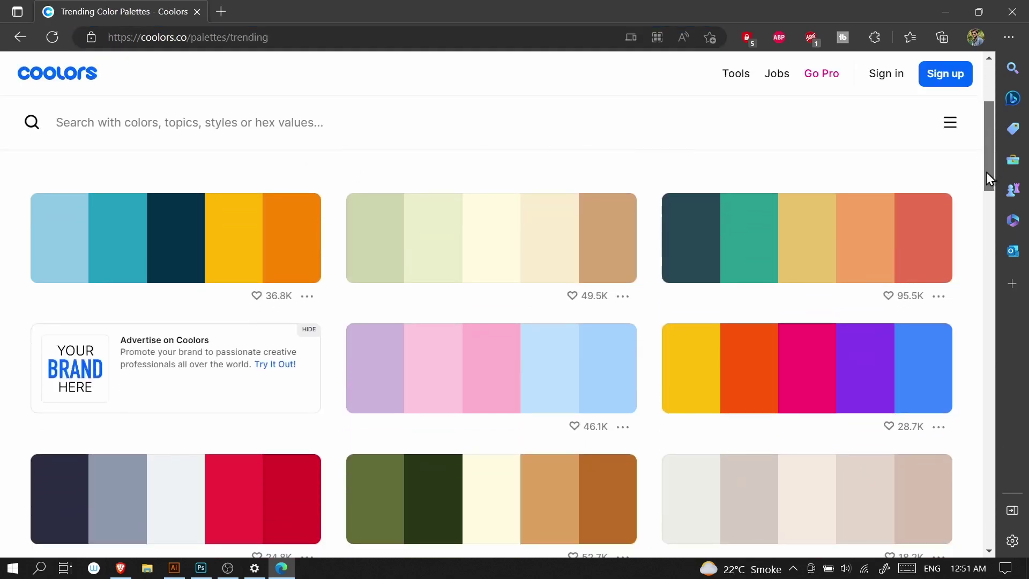
left_click(44, 566)
type("snip")
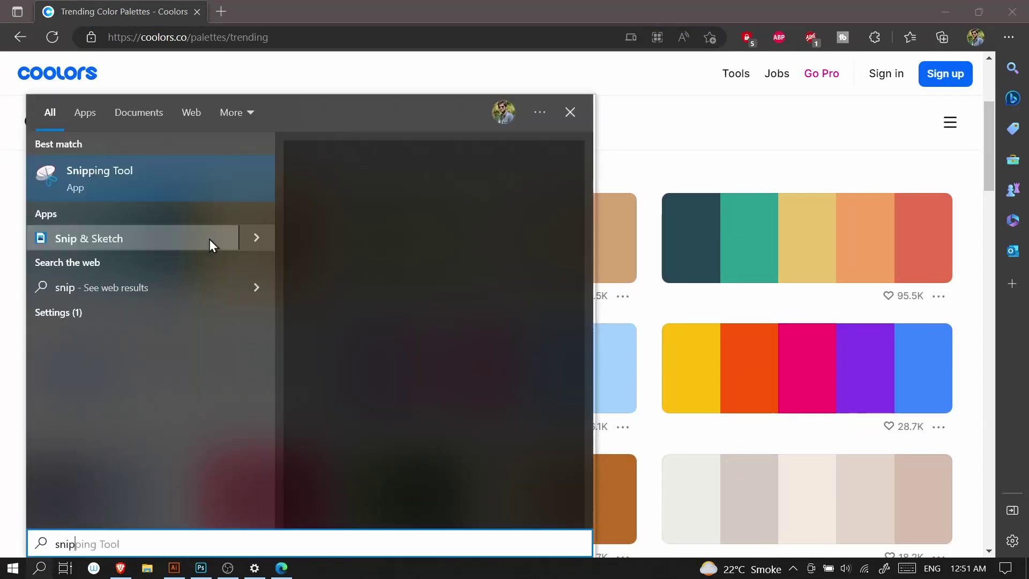
left_click(134, 177)
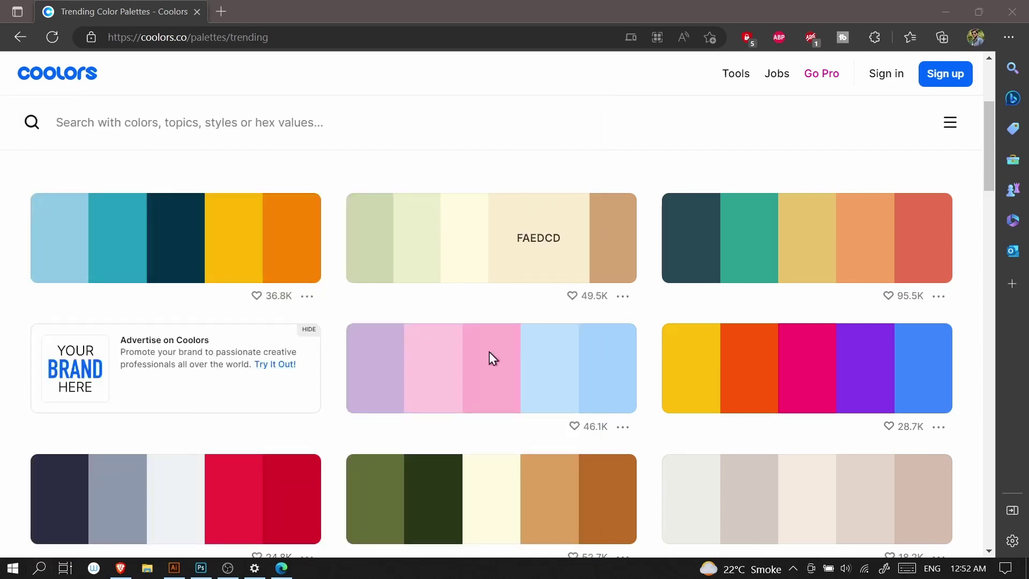
- Capture a new snip of the palette running from dark teal through green, yellow and orange to coral red
mouse_move(988, 166)
left_mouse_down()
mouse_move(985, 176)
mouse_move(983, 166)
left_mouse_up()
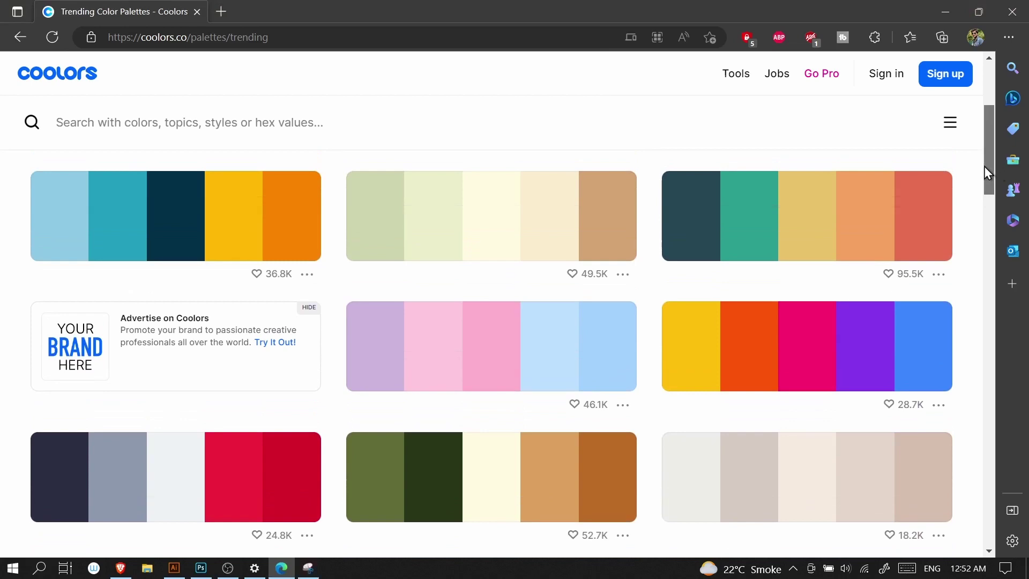
left_click_drag(983, 166, 983, 171)
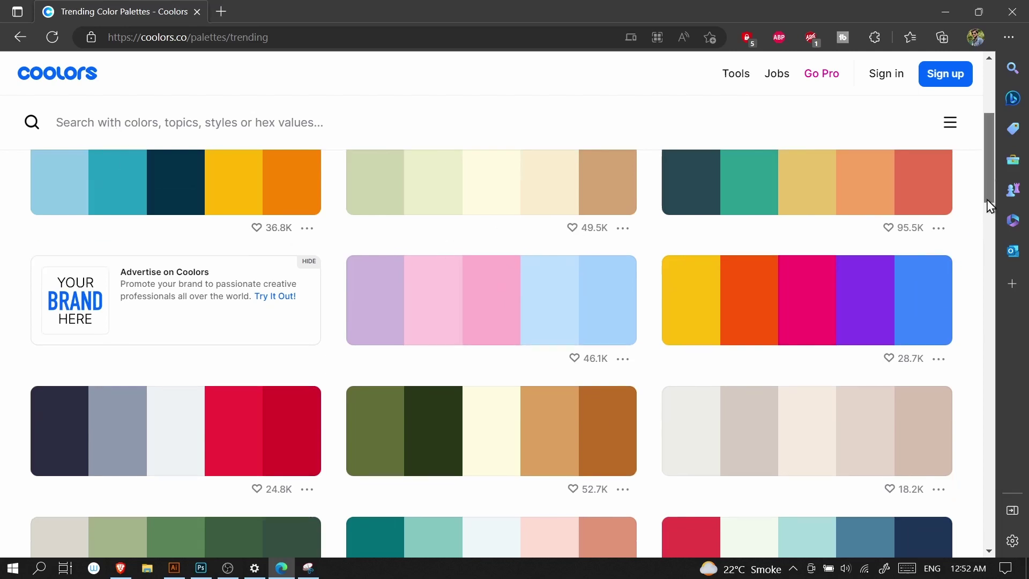
left_click(310, 569)
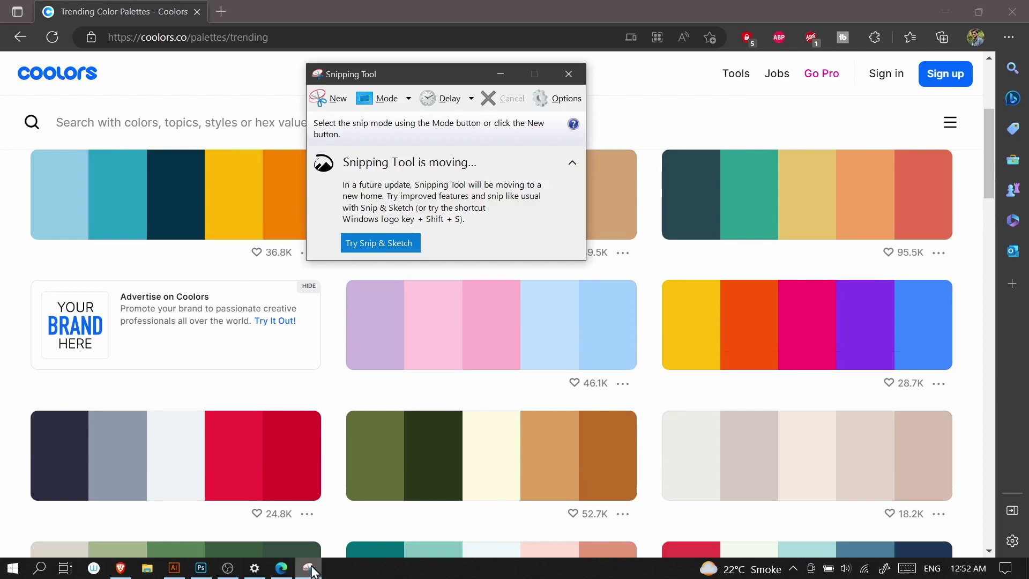
left_click(336, 102)
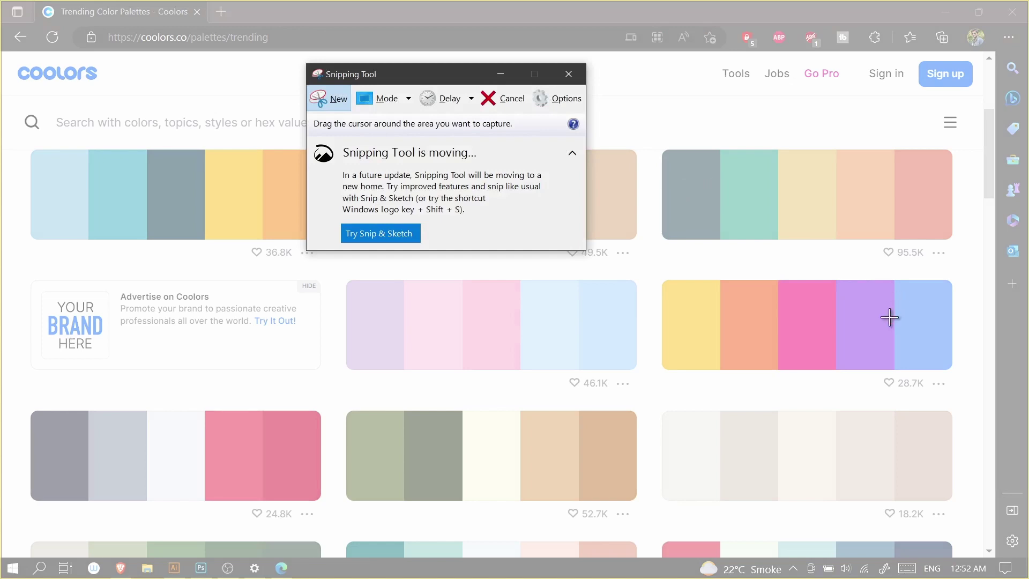
left_click_drag(659, 144, 958, 245)
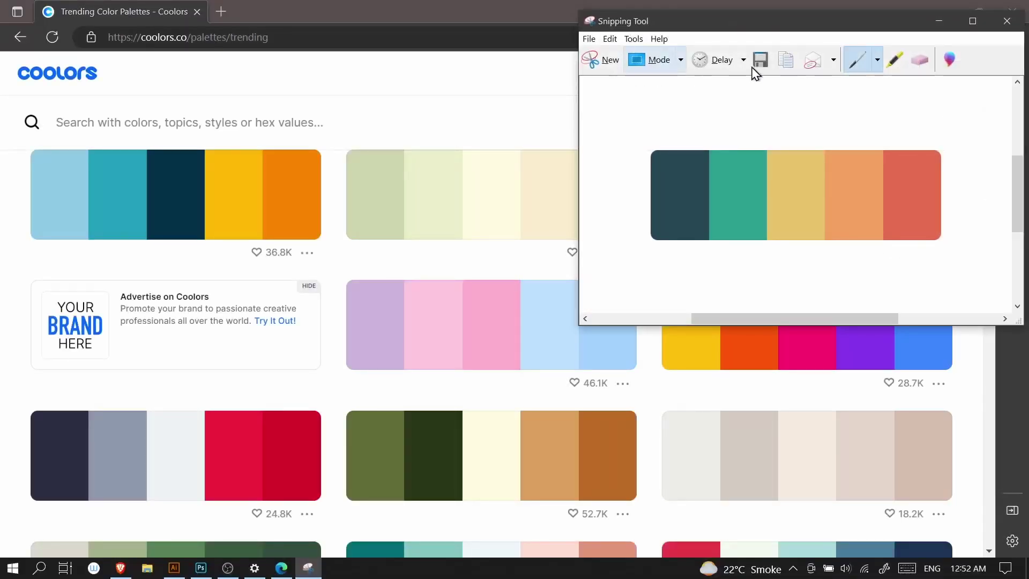
- Switch to Illustrator, paste the captured palette and place it above the second artboard
left_click(939, 22)
left_click(176, 570)
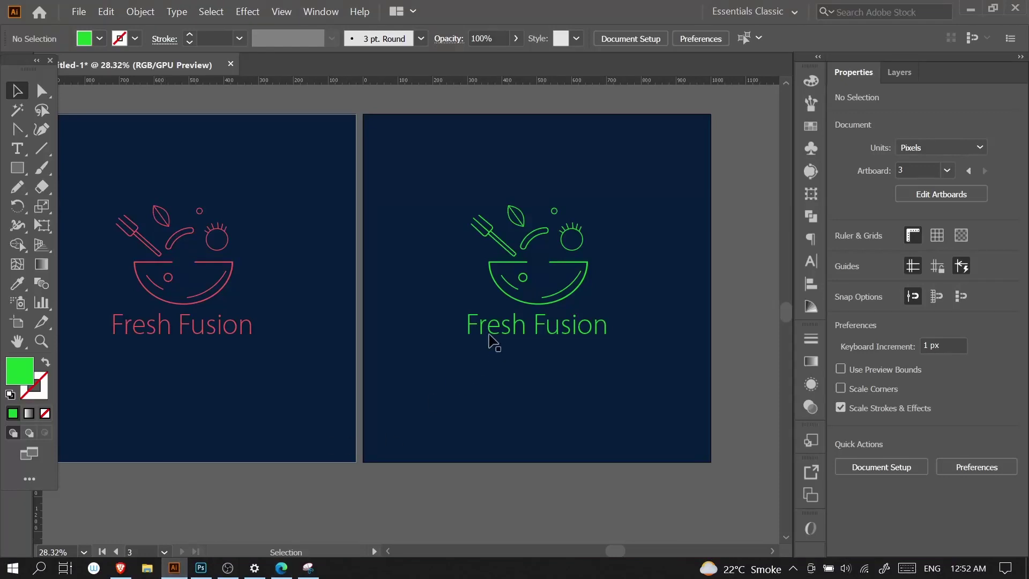
key("a")
key("ctrl+v")
left_click_drag(525, 297, 533, 374)
left_click_drag(506, 339, 358, 156)
left_click(456, 209)
- Fill the second artboard's background rectangle with the dark teal sampled from the pasted palette
left_click(280, 297)
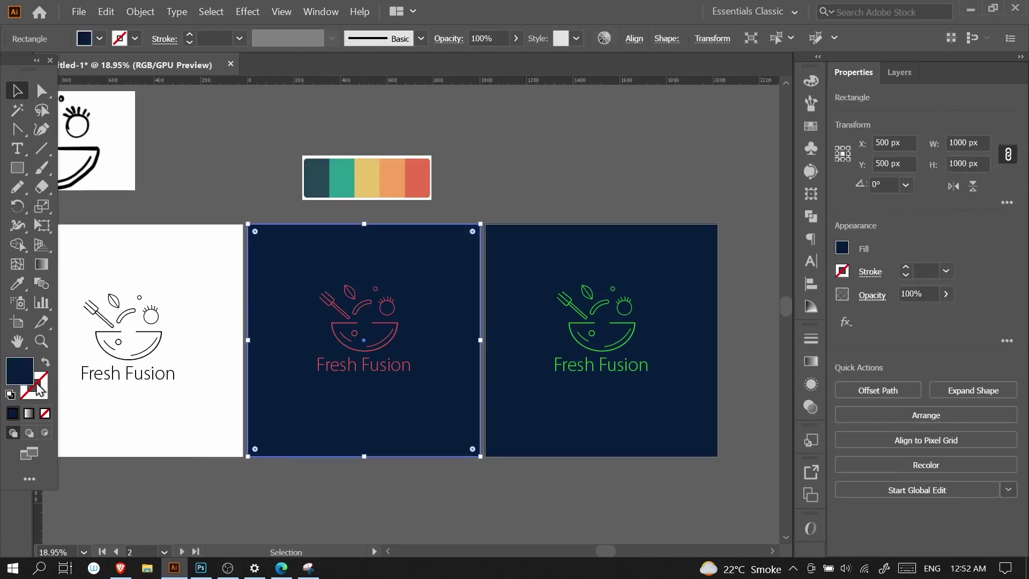
left_click(20, 287)
left_click(314, 189)
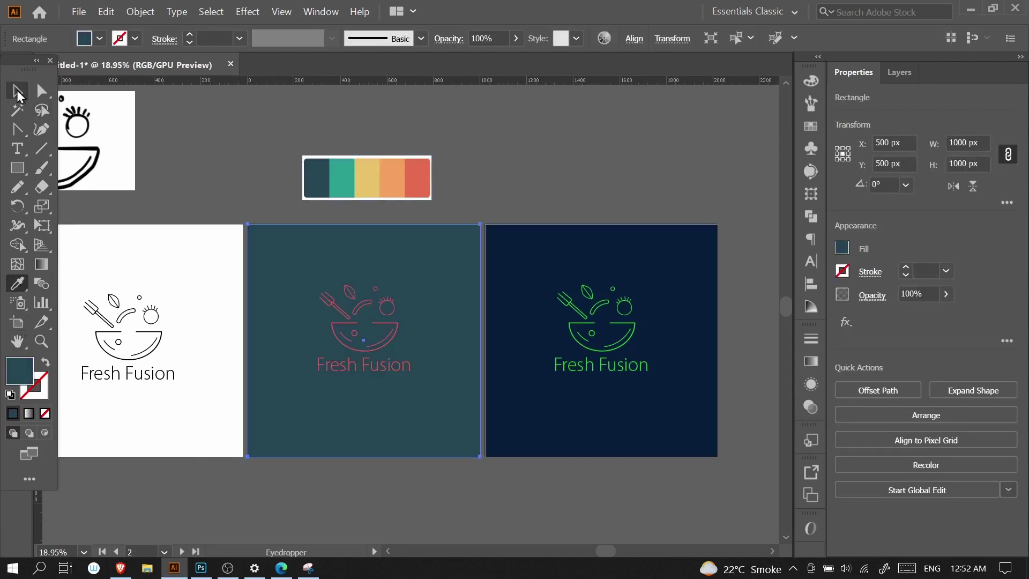
left_click(14, 92)
- Recolour the logo icon and Fresh Fusion text on the second artboard with the palette's yellow
key("ctrl+alt+a")
left_click(390, 352, "shift")
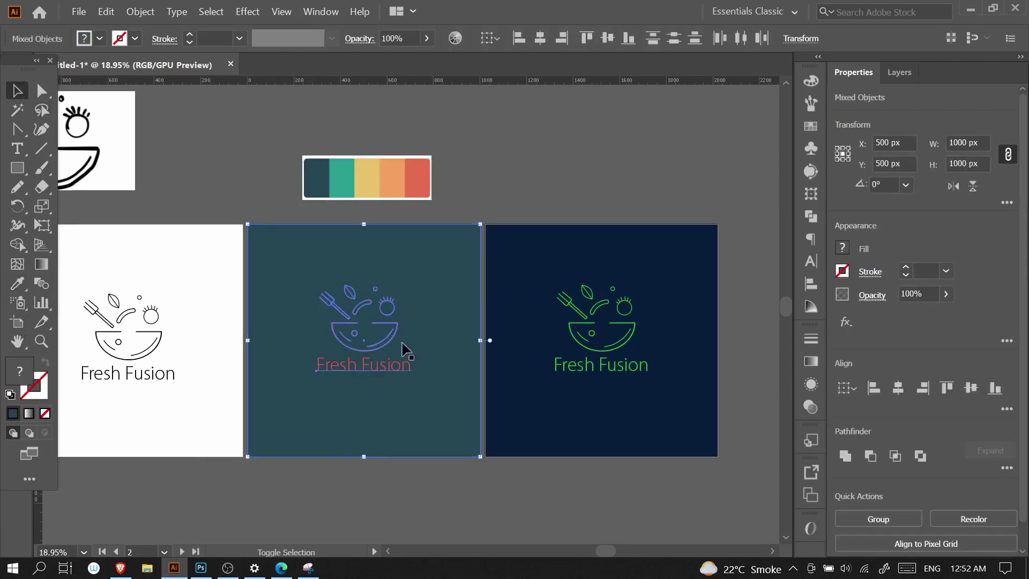
key("i")
left_click(341, 182)
left_click(367, 182)
key("v")
left_click(472, 198)
- Remove the third artboard's dark blue background and recolour its icon with the palette's green and its text with the dark teal
left_click_drag(494, 344, 451, 327)
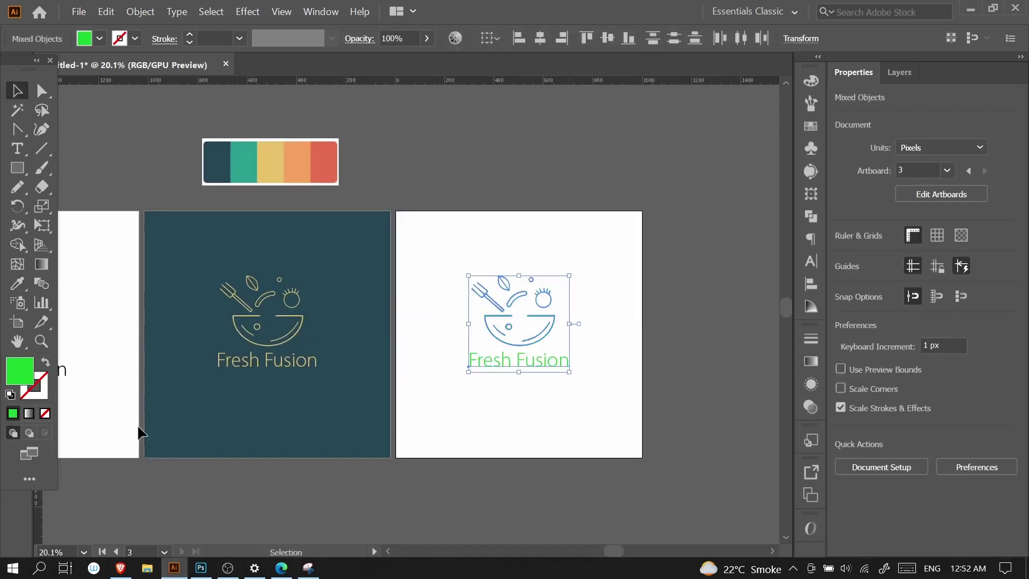
left_click(244, 177)
left_click(16, 92)
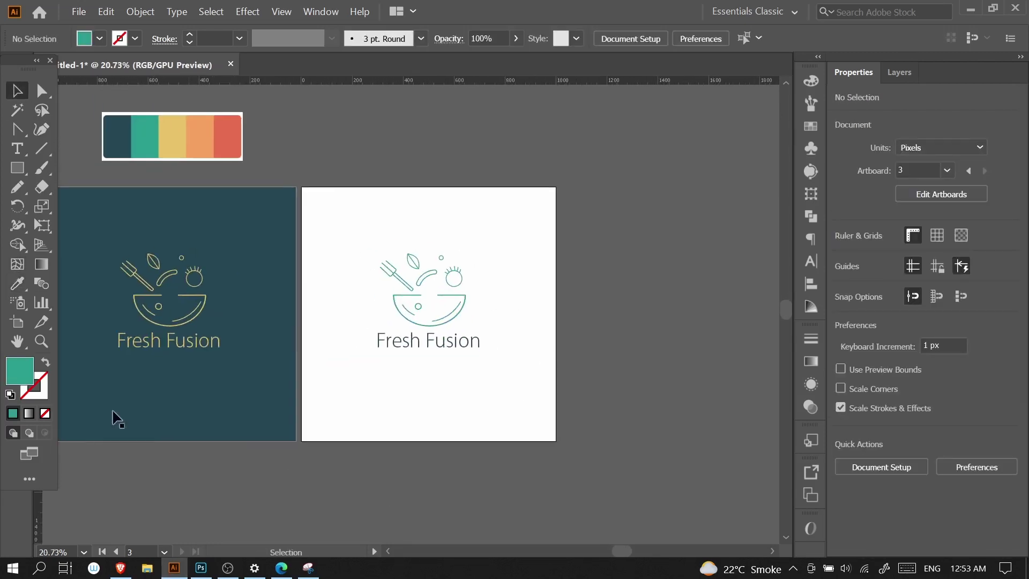
- Switch to the coolors.co page in Edge and snip the row of three palettes with the dark green set in the middle
key("alt+Tab")
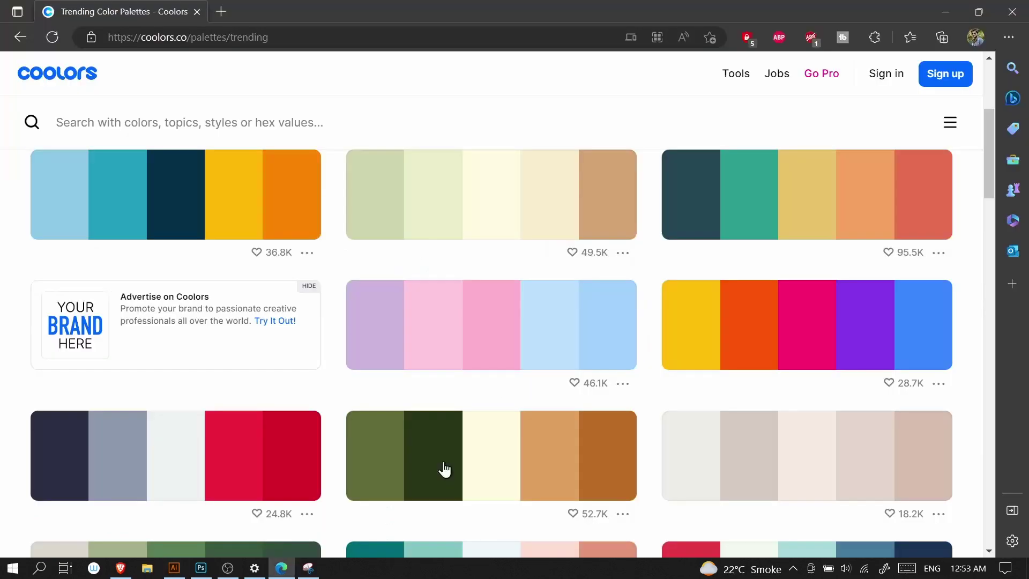
left_click_drag(992, 201, 988, 323)
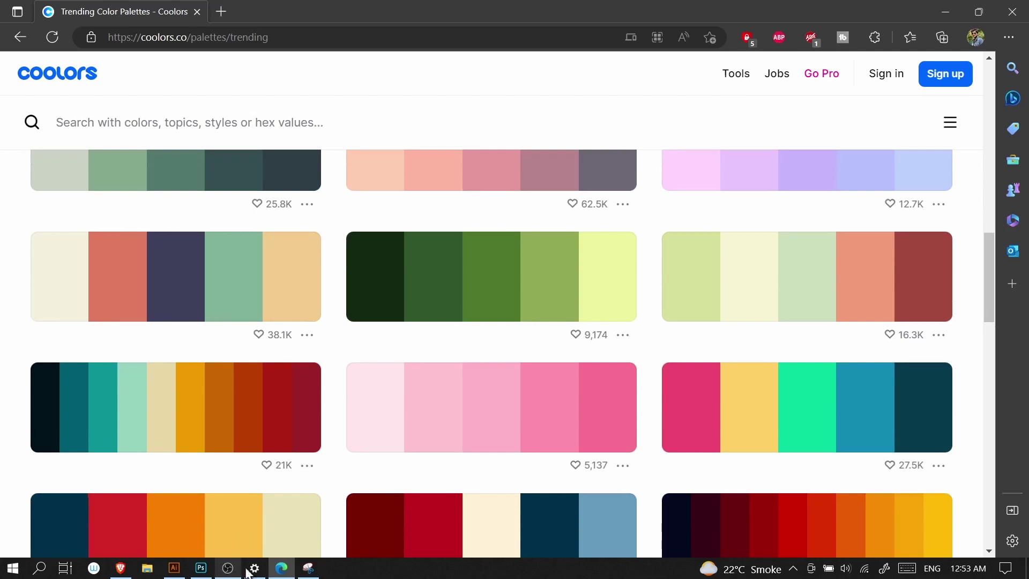
left_click(306, 569)
left_click(610, 69)
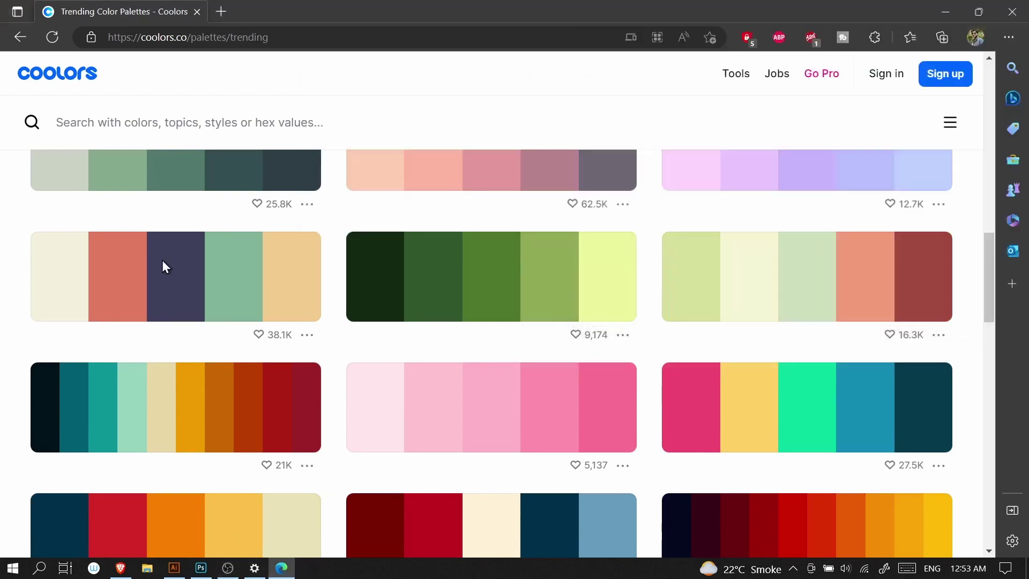
left_click_drag(22, 222, 960, 326)
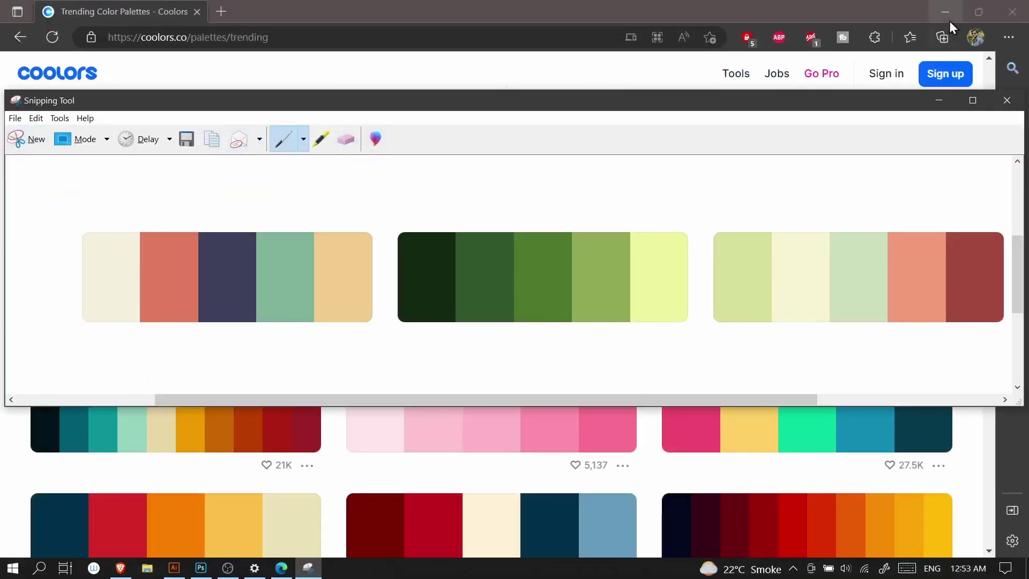
- Switch to Illustrator, paste the three-palette capture and place it above the third and fourth artboards
left_click(174, 568)
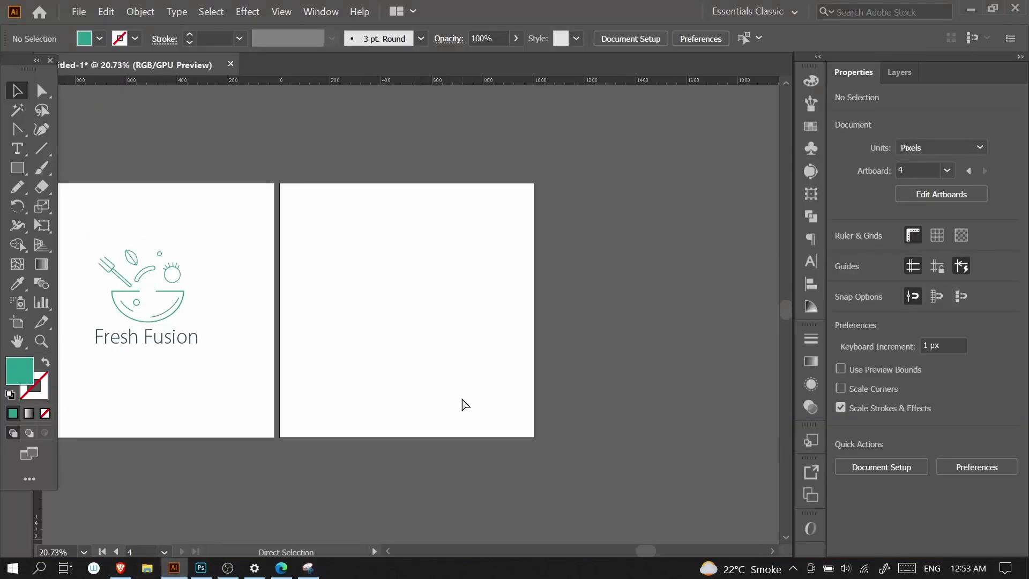
key("ctrl+v")
left_click_drag(465, 312, 414, 235)
left_click_drag(41, 317, 40, 317)
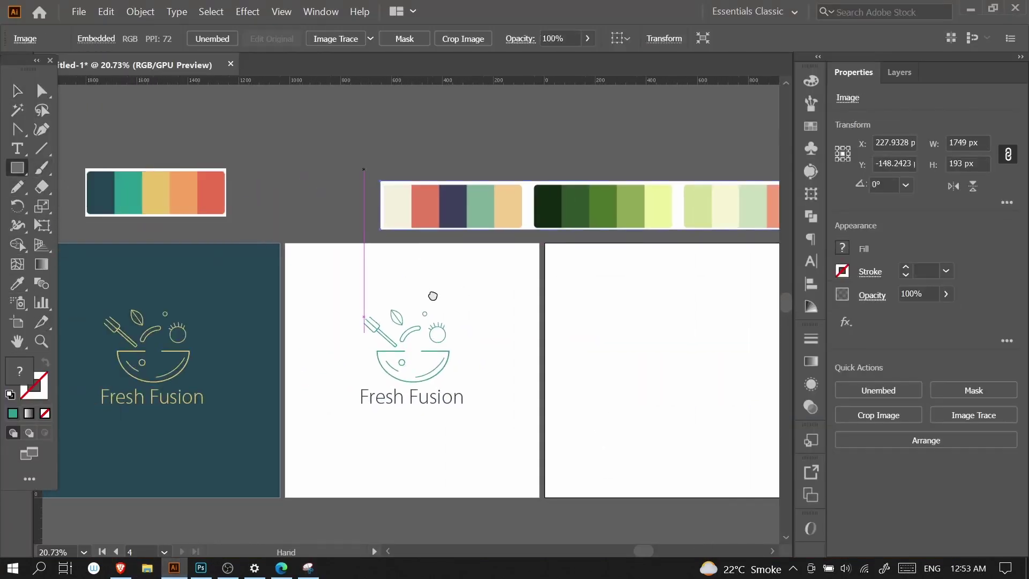
- Draw a 1000 x 1000 px rectangle covering the third artboard and fill it with the palette's darkest green
left_click_drag(432, 295, 431, 296)
mouse_move(290, 242)
left_mouse_down()
mouse_move(461, 395)
mouse_move(527, 475)
left_mouse_up()
key("ctrl+z")
left_click_drag(294, 243, 544, 484)
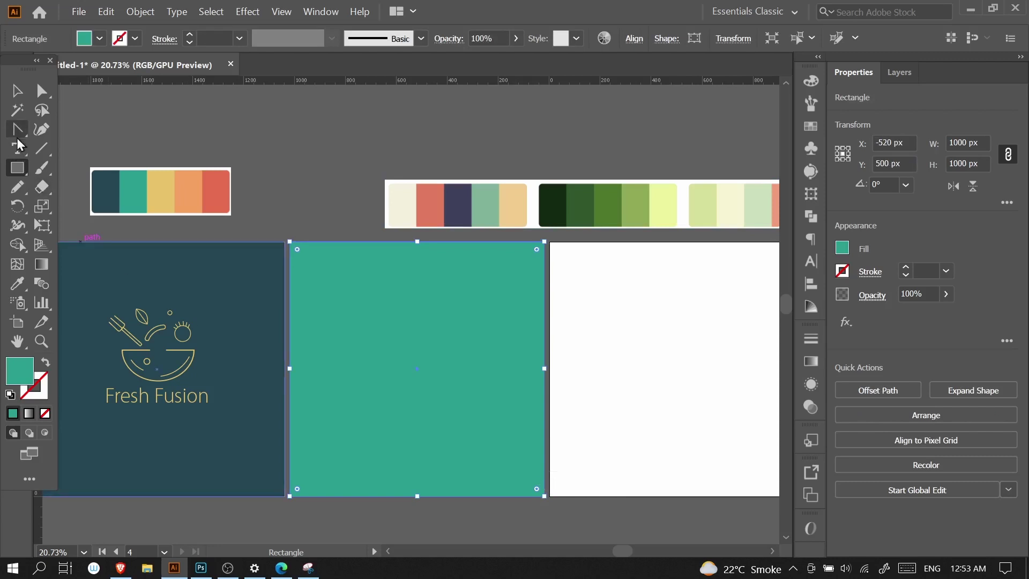
left_click(17, 283)
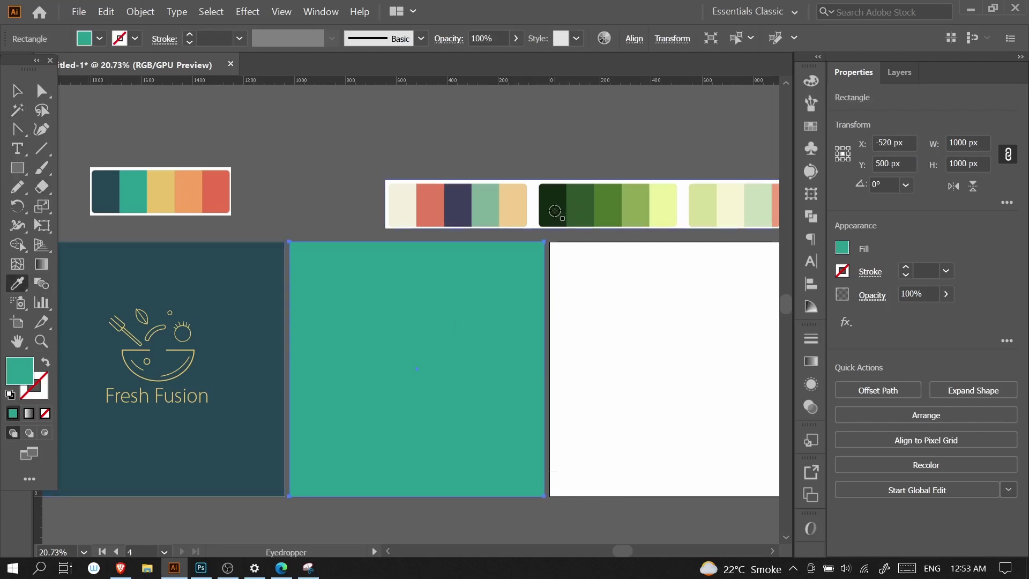
left_click(554, 215)
left_click(19, 92)
- Send the dark green rectangle on the third artboard to the back, behind the logo
left_click_drag(585, 332, 509, 345)
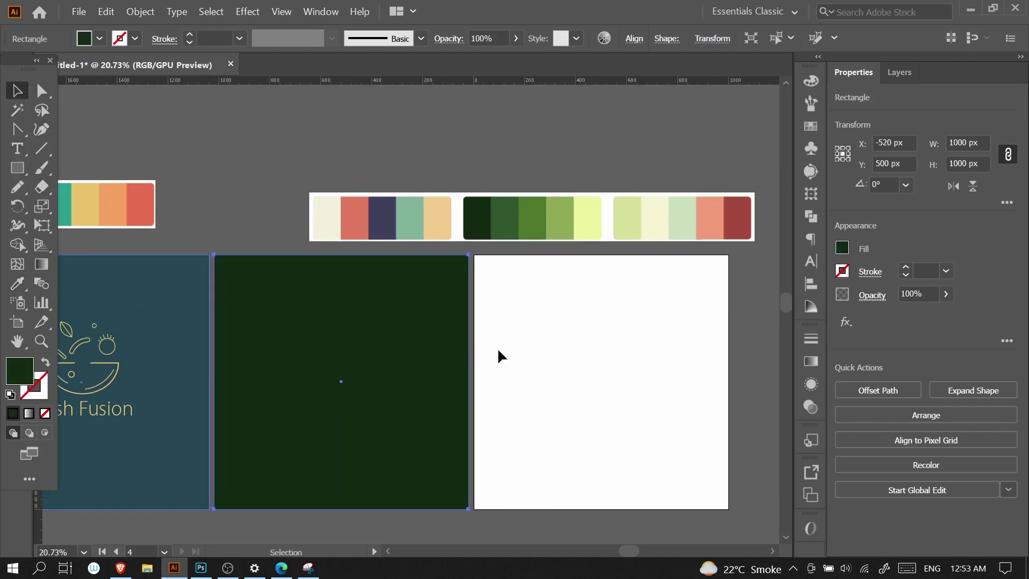
left_click(509, 344)
left_click(436, 373)
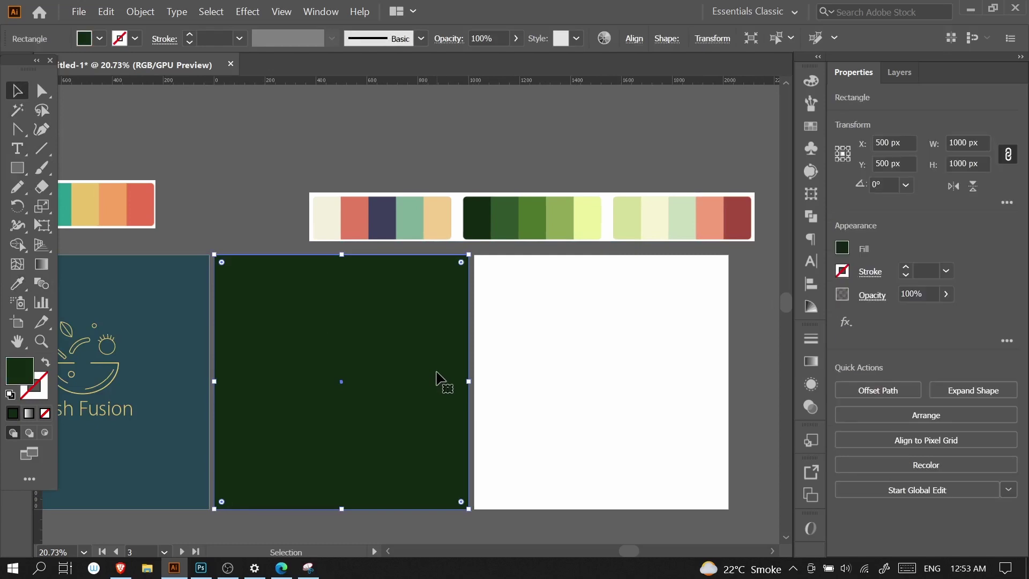
right_click(410, 349)
mouse_move(496, 290)
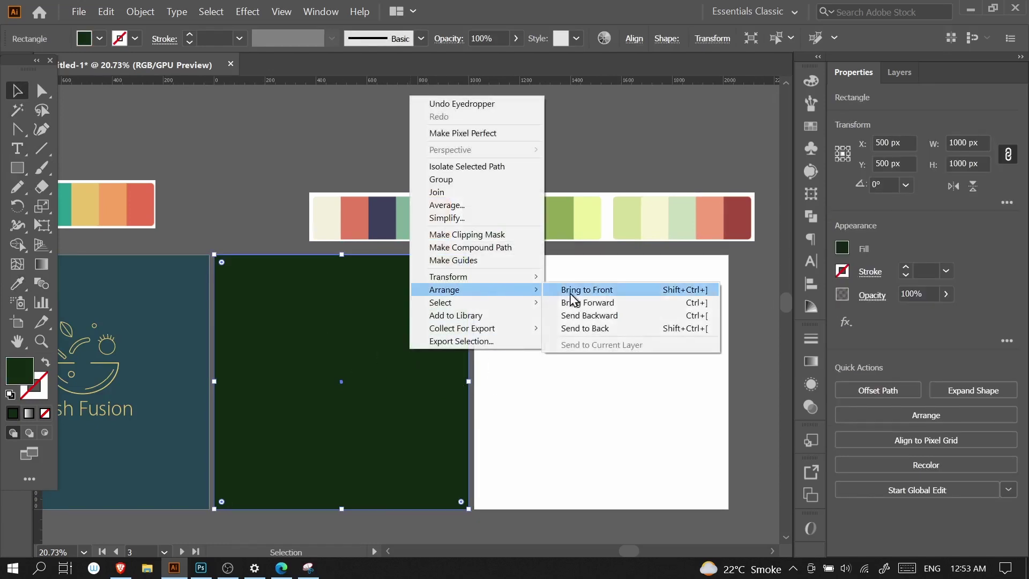
left_click(639, 329)
- Recolour the icon and text on the dark green background with the light yellow-green from the middle palette
left_click_drag(261, 481, 260, 481)
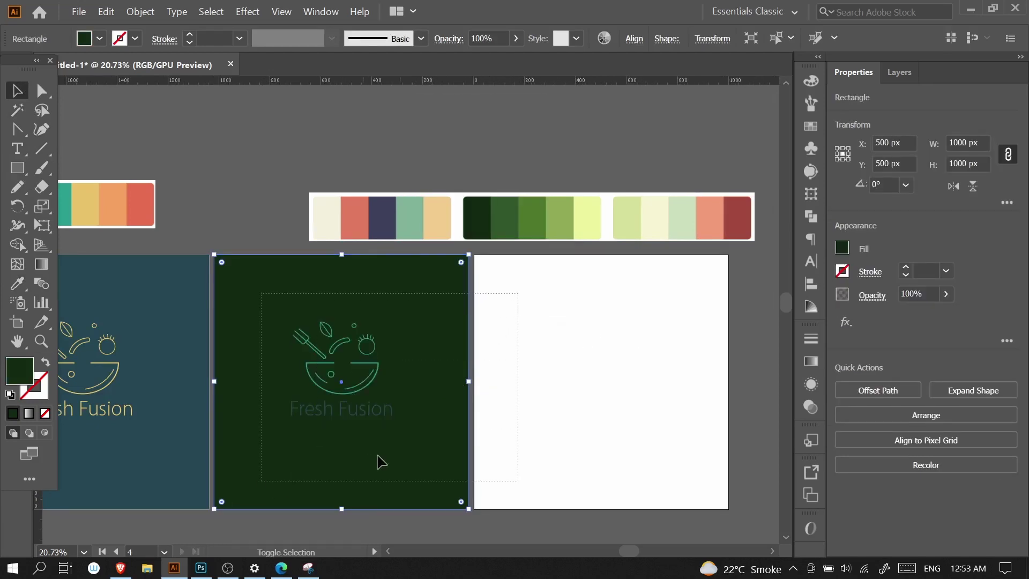
left_click(374, 494, "shift")
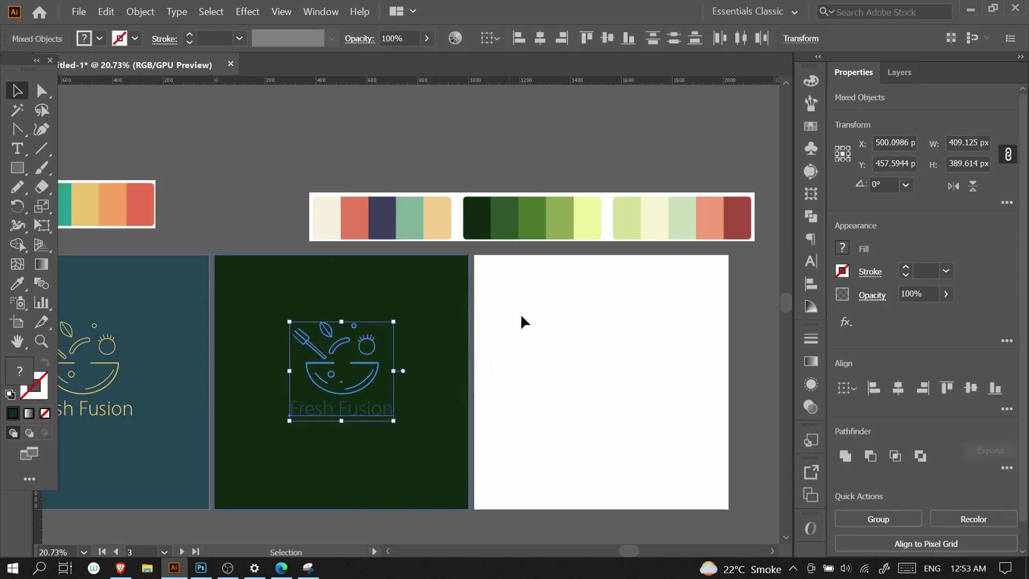
left_click(19, 284)
left_click(579, 234)
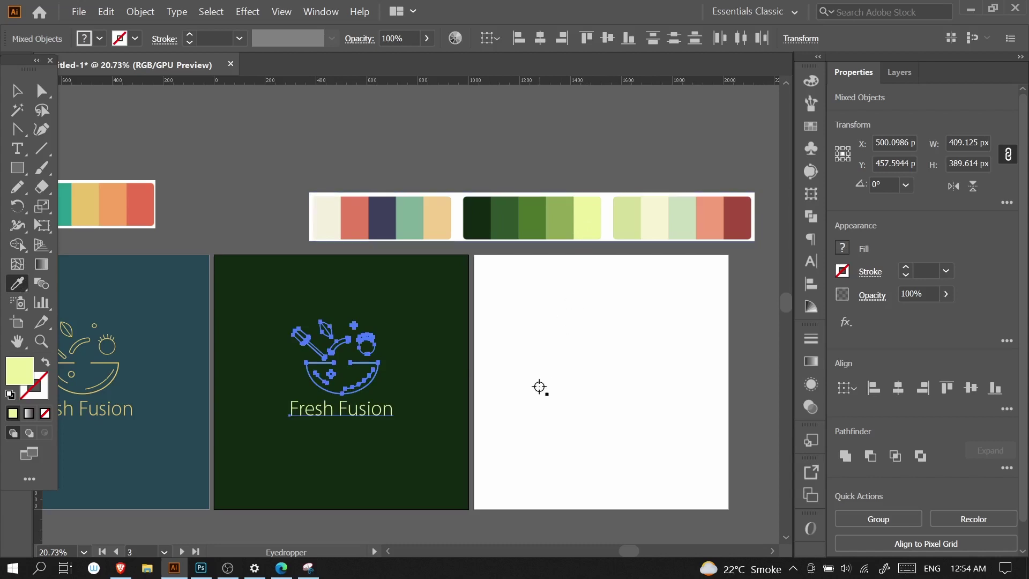
key("v")
left_click(576, 345)
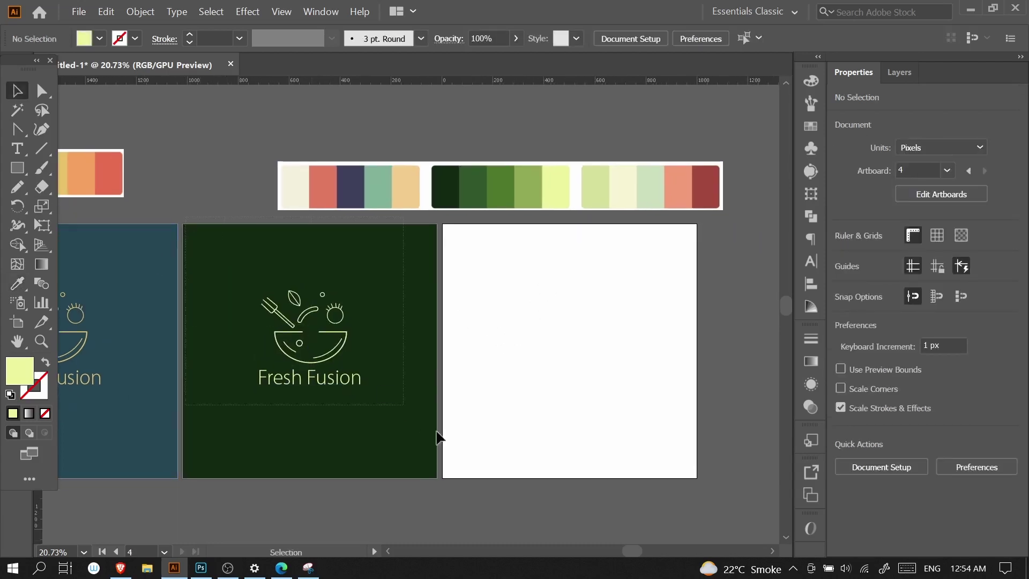
- Duplicate the dark green design onto the fourth artboard and fill the copy's background with the palette's dark red
left_click_drag(445, 442, 457, 464)
left_click_drag(231, 425, 491, 426)
left_click(734, 295)
left_click(684, 295)
key("i")
left_click(705, 187)
left_click(18, 92)
- Recolour the icon and text on the dark red background with the pale cream from the last palette
left_click_drag(735, 268, 533, 405)
left_click(563, 427, "shift")
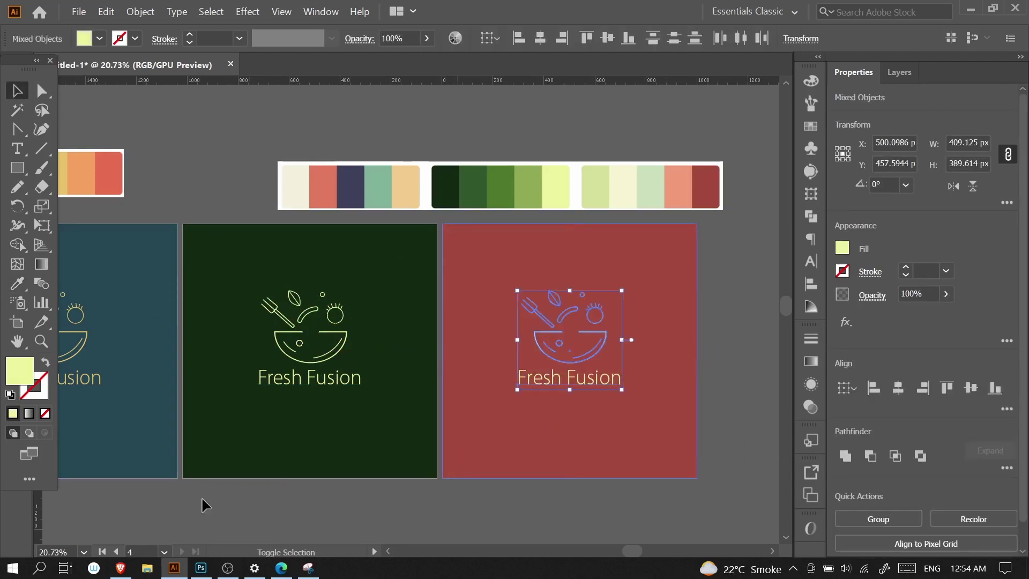
left_click(17, 285)
left_click(621, 188)
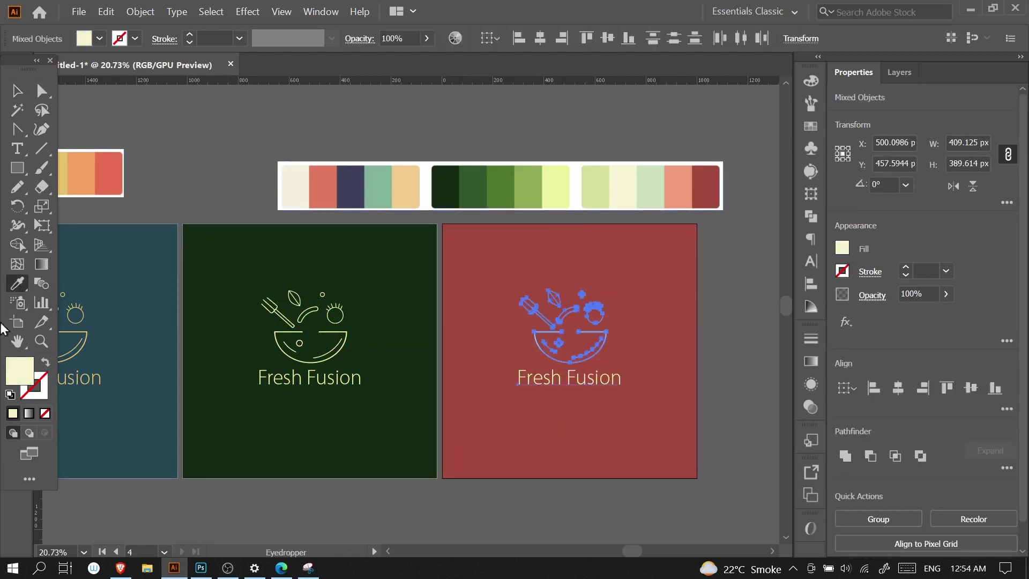
left_click(18, 91)
left_click(142, 118)
- Move the three-palette strip beside the first palette, centred over the dark green and dark red artboards
key("space")
left_click_drag(699, 381, 557, 418)
key("space")
key("ctrl+space")
key("ctrl+space")
left_click_drag(517, 446, 578, 431)
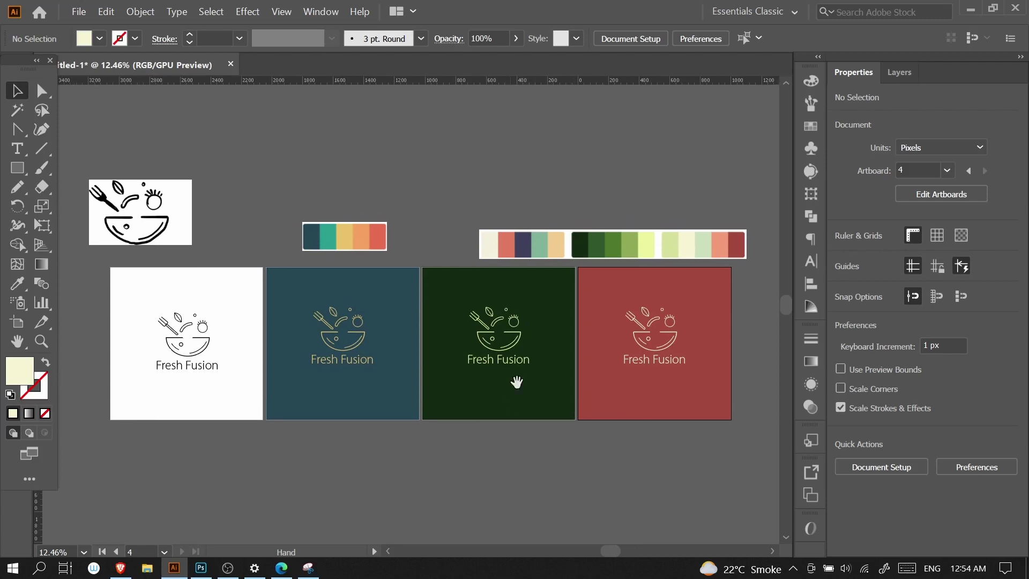
left_click_drag(544, 244, 492, 221)
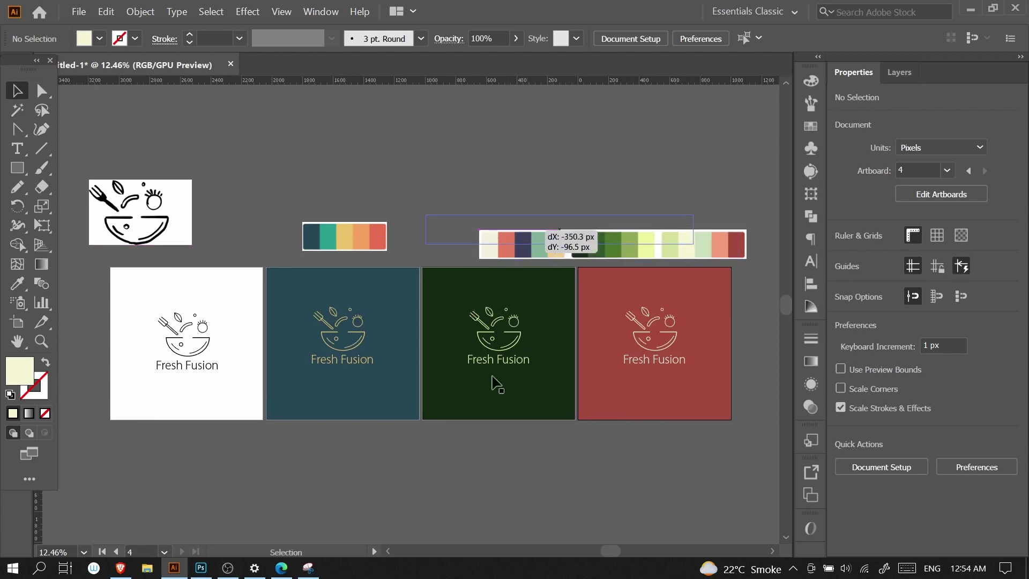
left_click(530, 477)
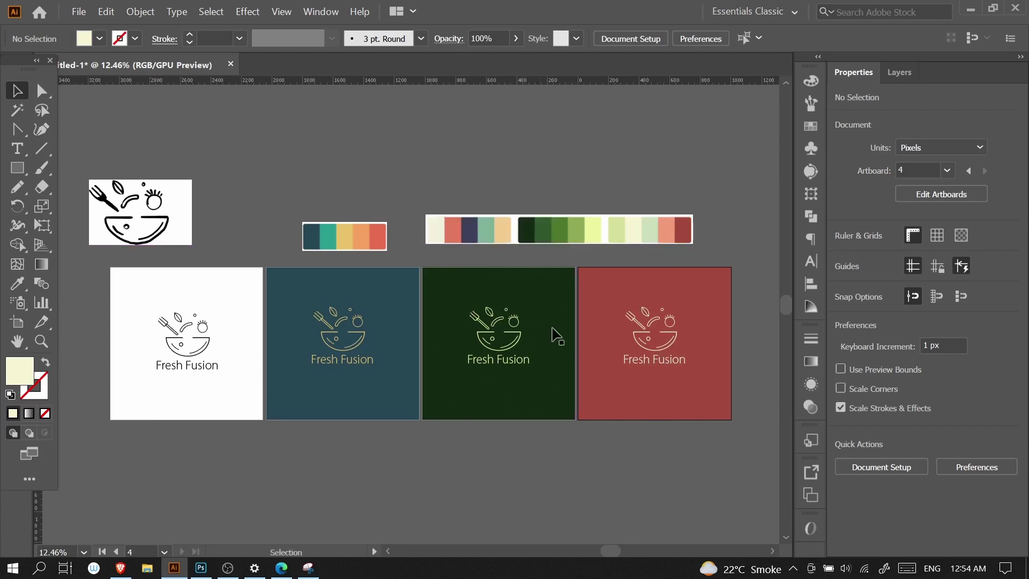
left_click_drag(567, 233, 548, 236)
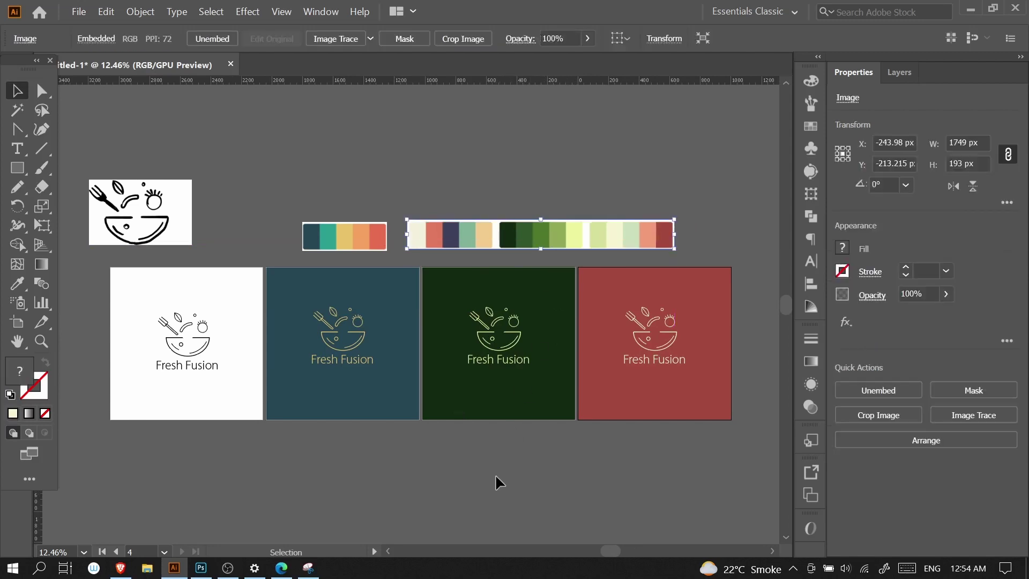
- Deselect the palette strip, switch to Photoshop to review the sheet of FreshFusion logo sketches, and return to Illustrator
left_click(505, 457)
scroll(503, 452, "up", 1)
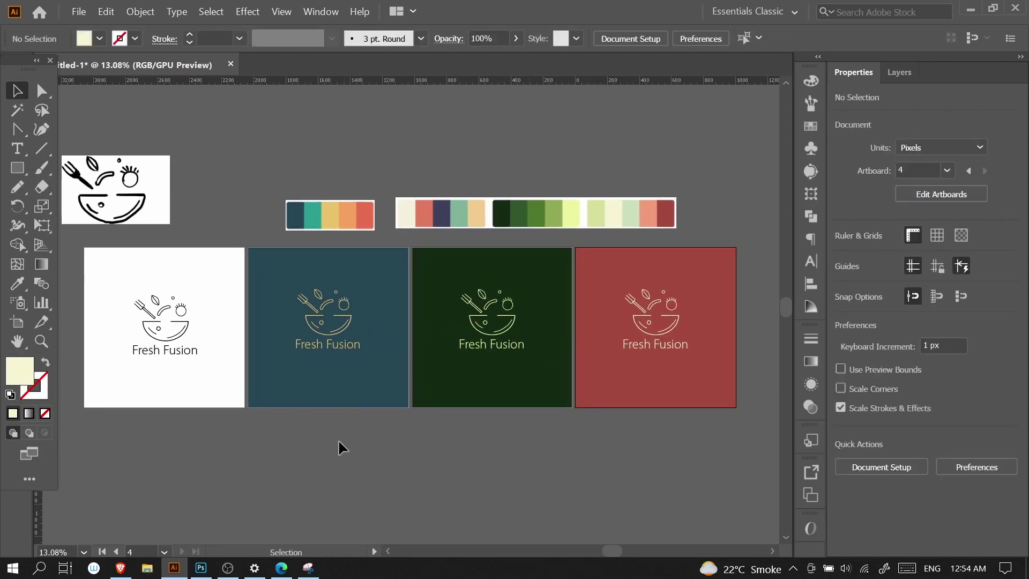
left_click(202, 570)
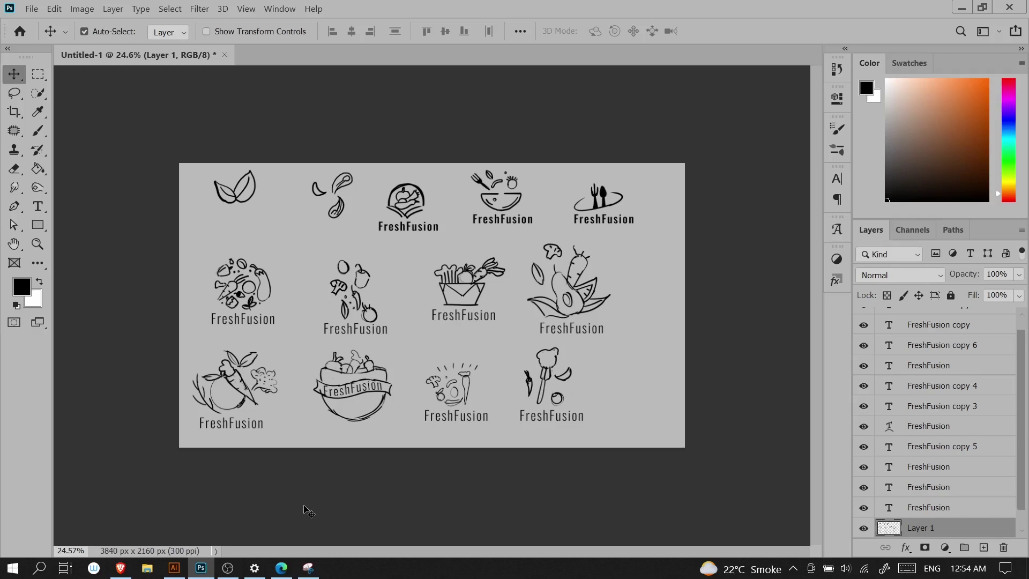
left_click(173, 567)
left_click_drag(18, 169, 58, 179)
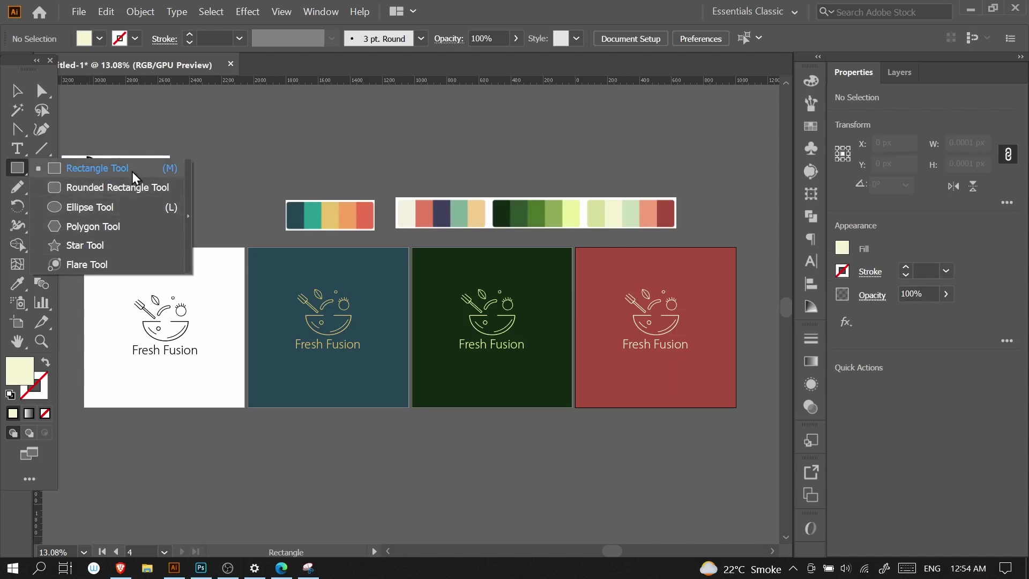
key("v")
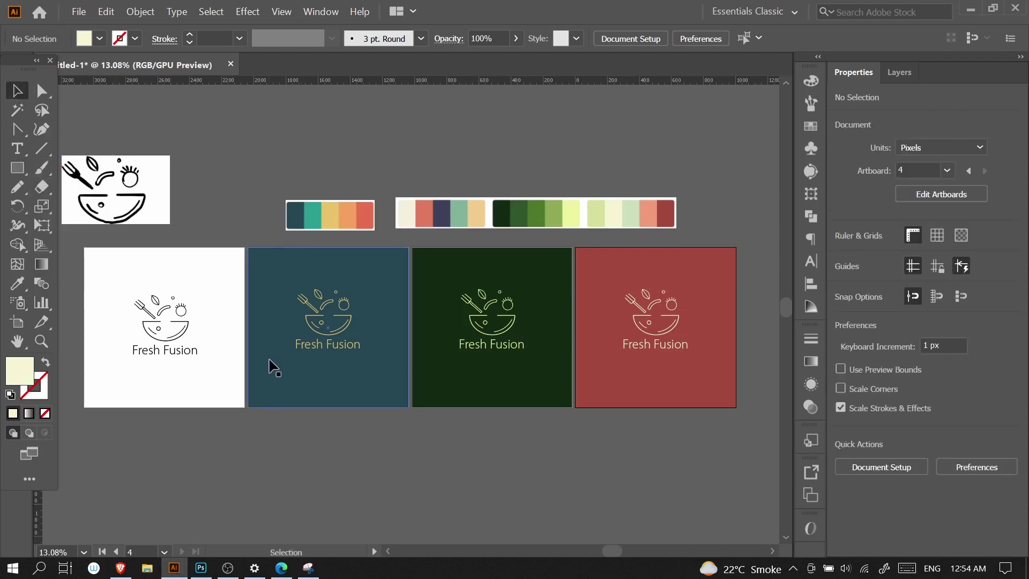
left_click(21, 188)
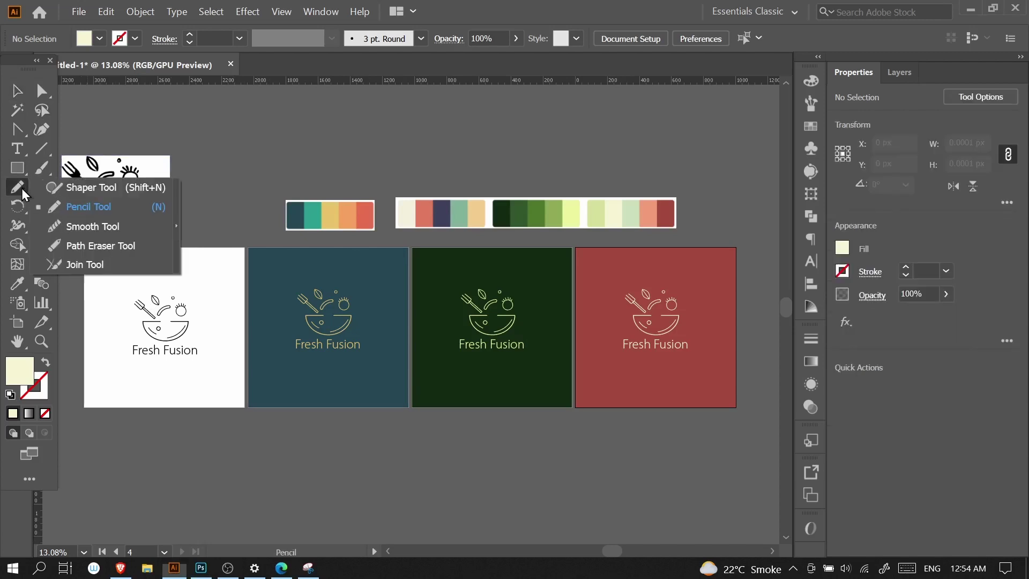
left_click(108, 207)
left_click(17, 90)
- Move the three-palette strip slightly up and to the left above the dark green and dark red artboards
left_click_drag(466, 448, 378, 437)
left_click_drag(516, 418, 425, 429)
left_click_drag(509, 397, 533, 397)
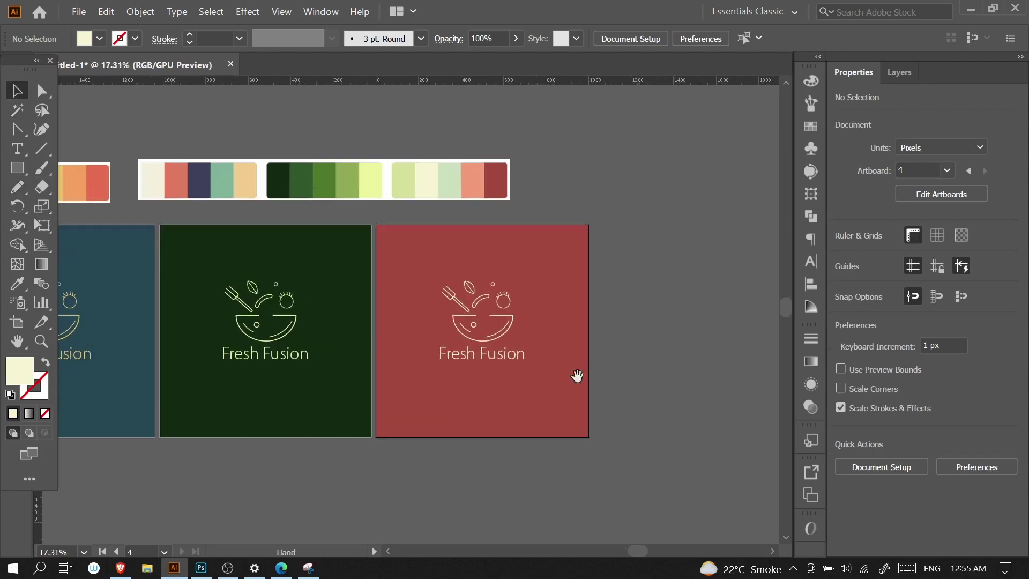
left_click_drag(590, 372, 557, 391)
left_click(574, 373)
left_click_drag(414, 329, 543, 387)
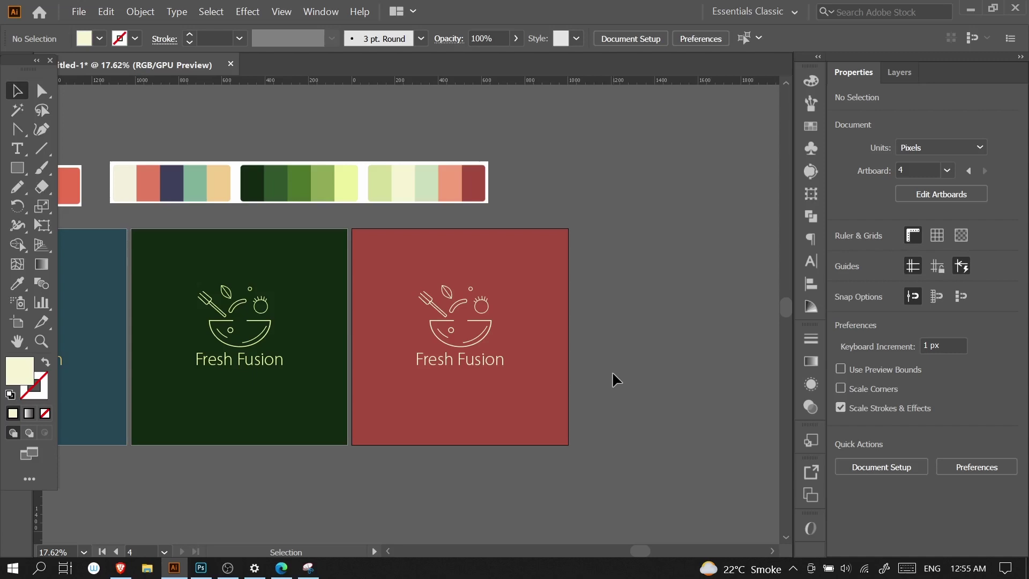
left_click_drag(443, 185, 439, 181)
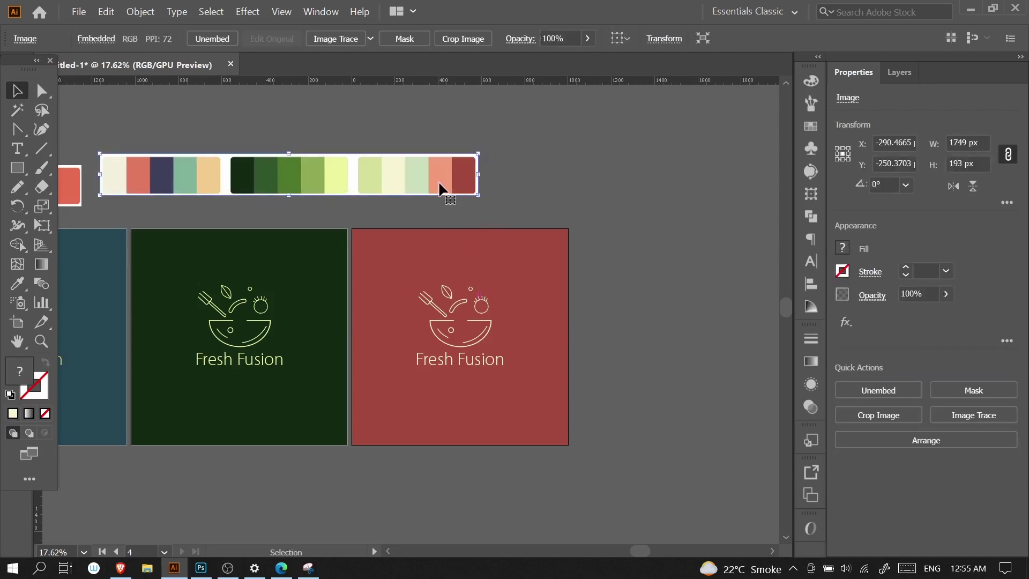